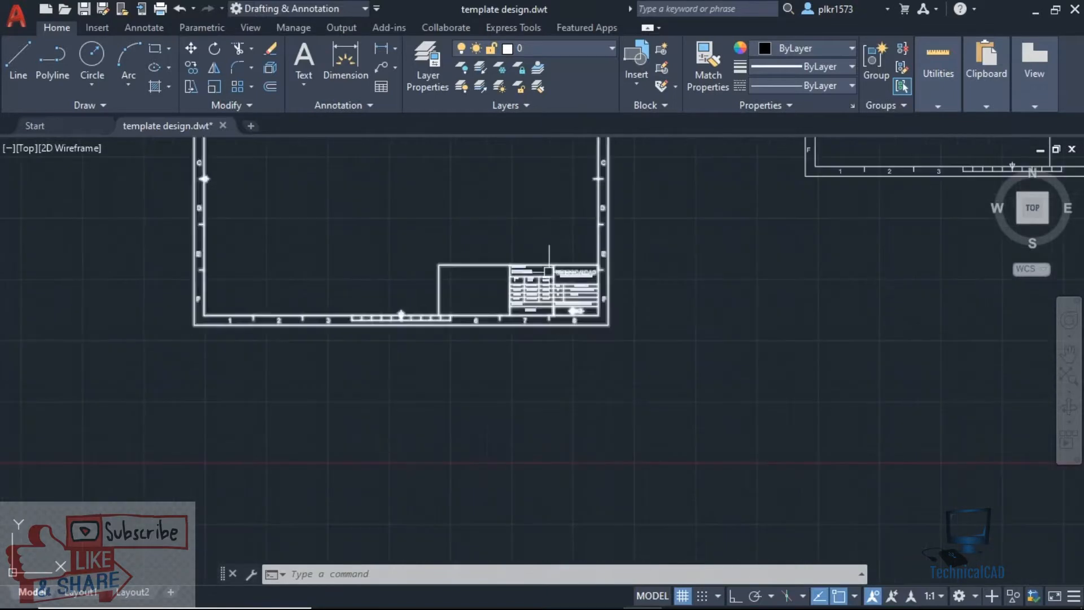
- Draw a rectangle in the empty area beside the existing drawing sheets as the outline of a new title block
{"action": "scroll", "coordinate": [510, 390], "scroll_direction": "up", "scroll_amount": 6}
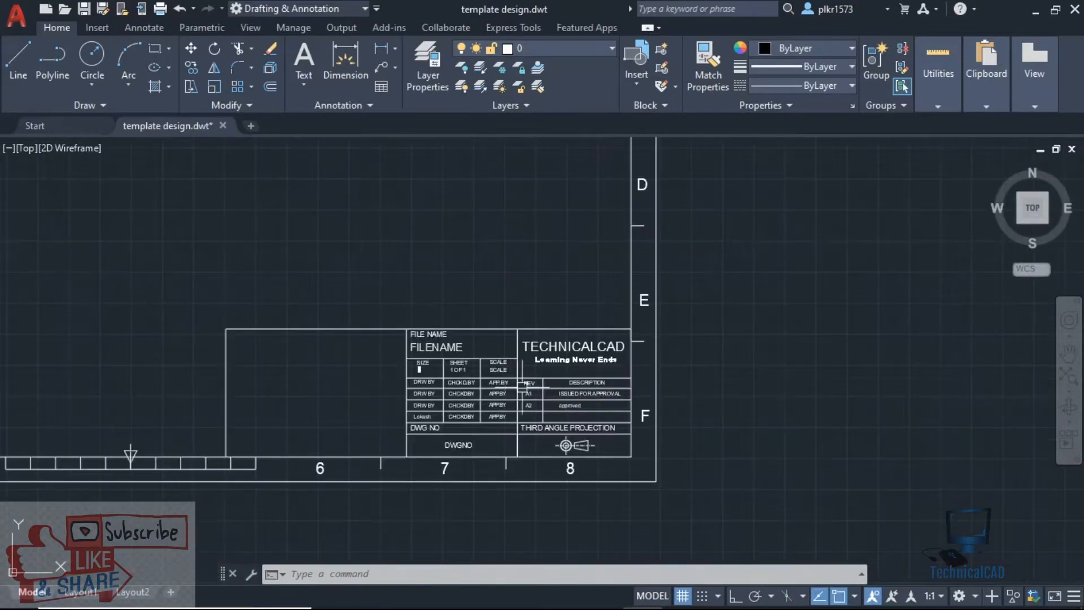
{"action": "scroll", "coordinate": [556, 303], "scroll_direction": "down", "scroll_amount": 2}
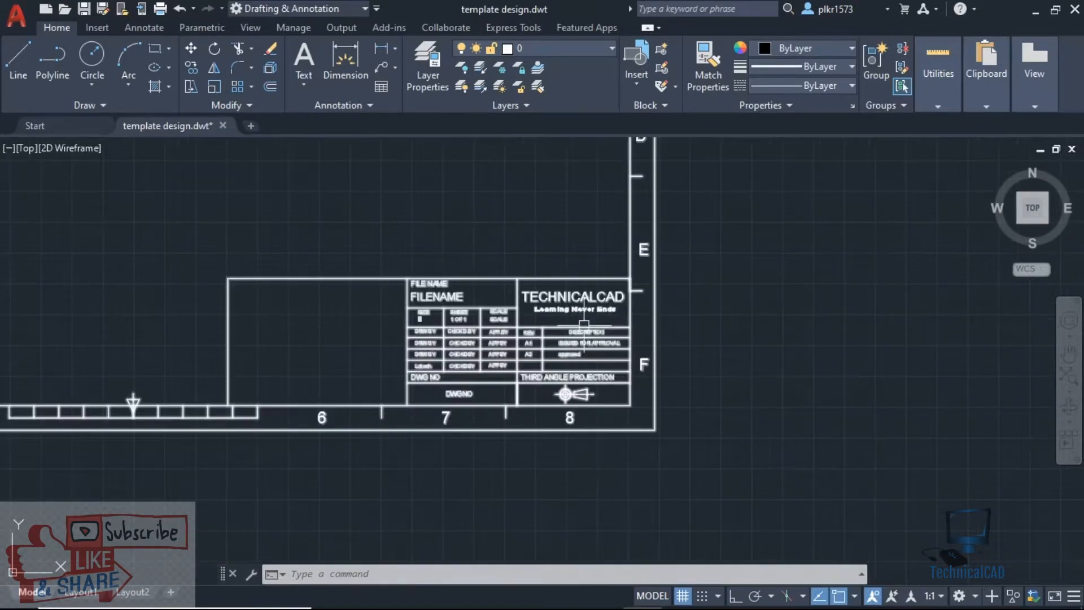
{"action": "scroll", "coordinate": [589, 397], "scroll_direction": "up", "scroll_amount": 4}
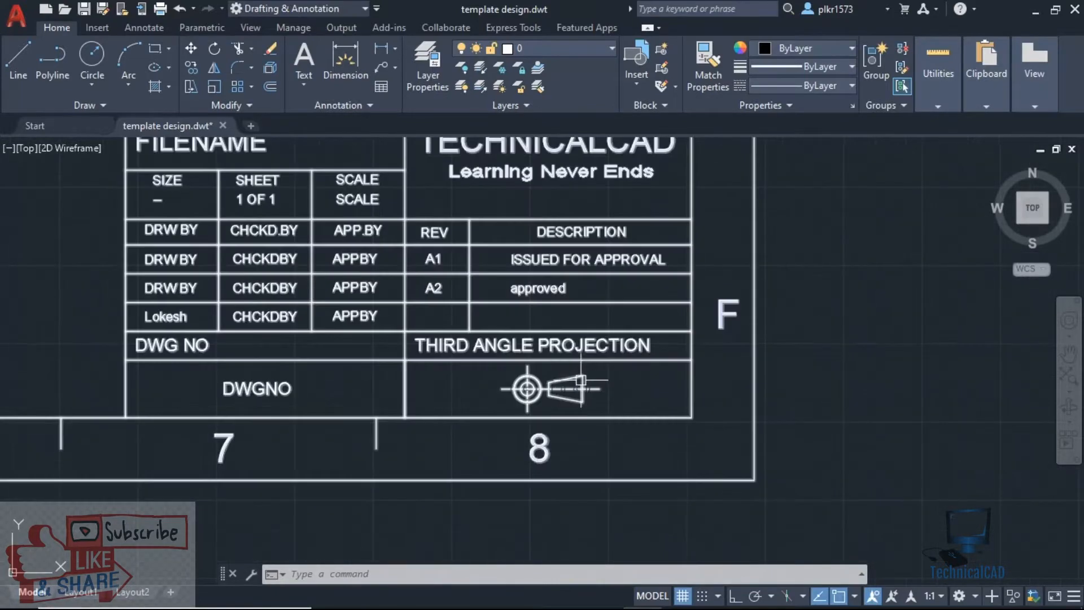
{"action": "scroll", "coordinate": [581, 361], "scroll_direction": "down", "scroll_amount": 2}
{"action": "middle_click_drag", "start_coordinate": [620, 309], "coordinate": [175, 450]}
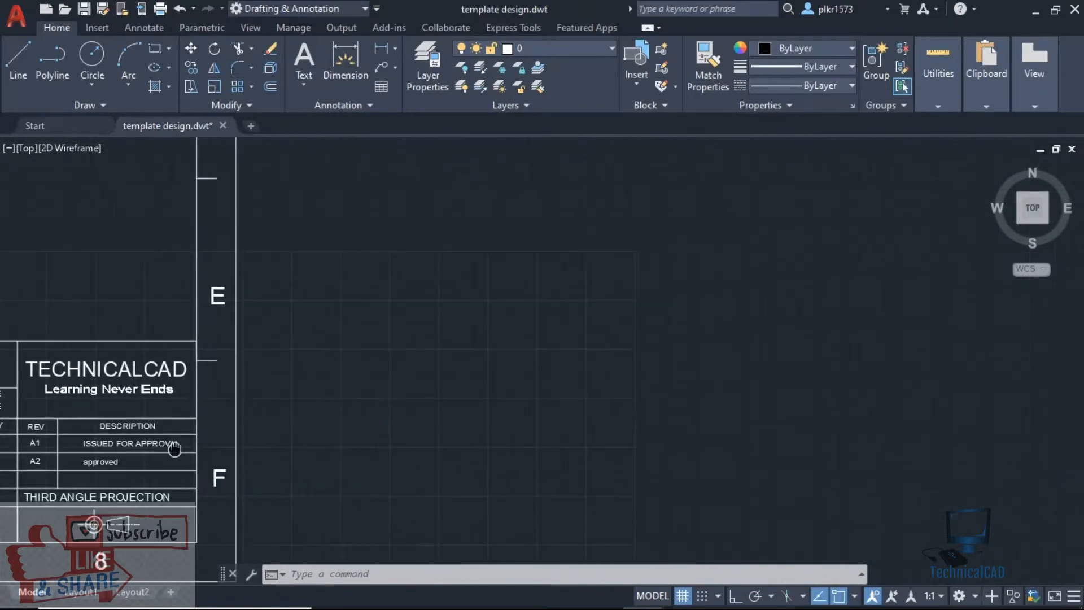
{"action": "scroll", "coordinate": [370, 360], "scroll_direction": "down", "scroll_amount": 2}
{"action": "scroll", "coordinate": [327, 346], "scroll_direction": "down", "scroll_amount": 4}
{"action": "middle_click_drag", "start_coordinate": [441, 339], "coordinate": [247, 398]}
{"action": "middle_click_drag", "start_coordinate": [704, 273], "coordinate": [318, 440]}
{"action": "mouse_move", "coordinate": [757, 296]}
{"action": "middle_mouse_down"}
{"action": "mouse_move", "coordinate": [507, 344]}
{"action": "mouse_move", "coordinate": [388, 344]}
{"action": "middle_mouse_up"}
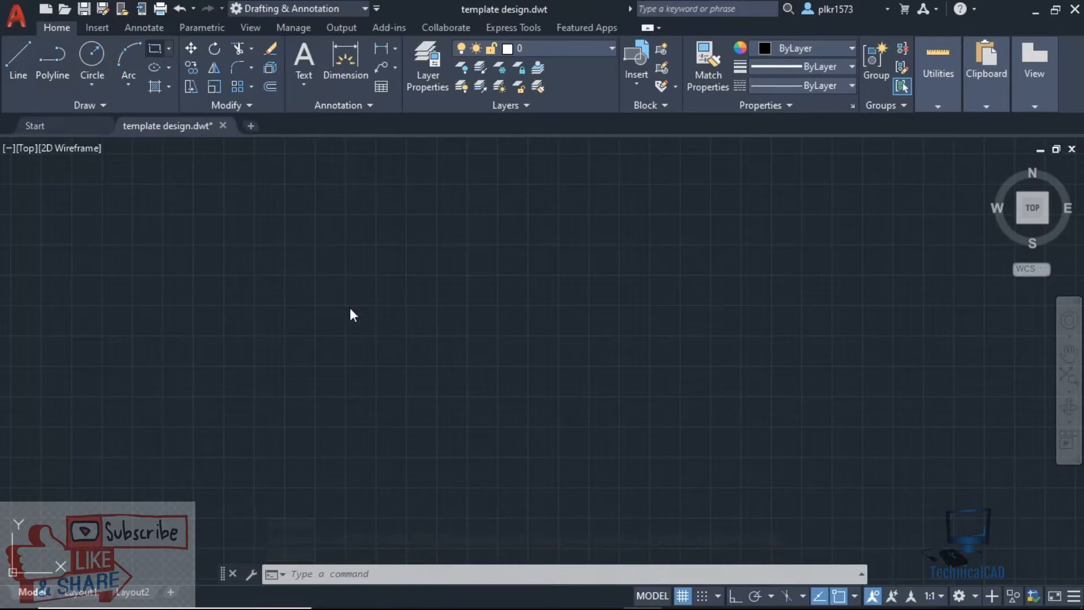
{"action": "left_click", "coordinate": [345, 244]}
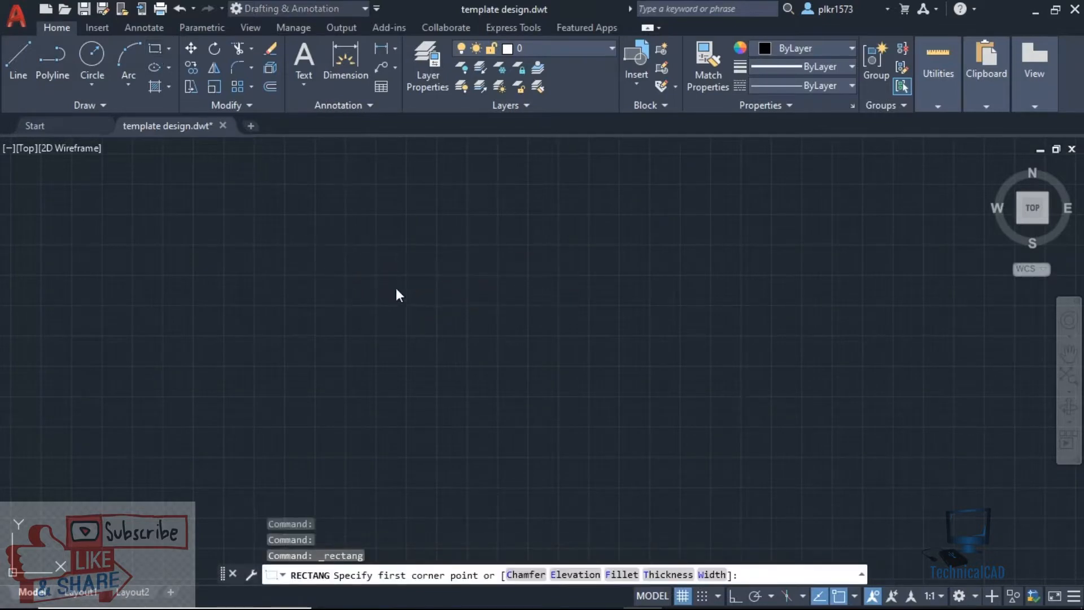
{"action": "left_click", "coordinate": [742, 460]}
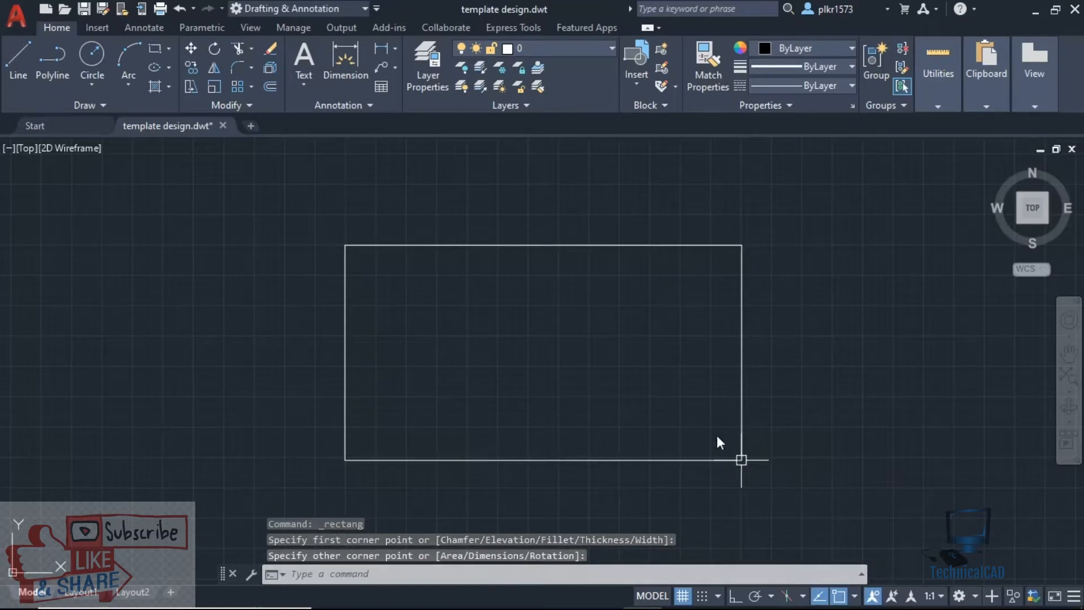
- Draw a horizontal line across the upper part of the rectangle and a vertical line from its midpoint to the bottom edge
{"action": "left_click", "coordinate": [22, 59]}
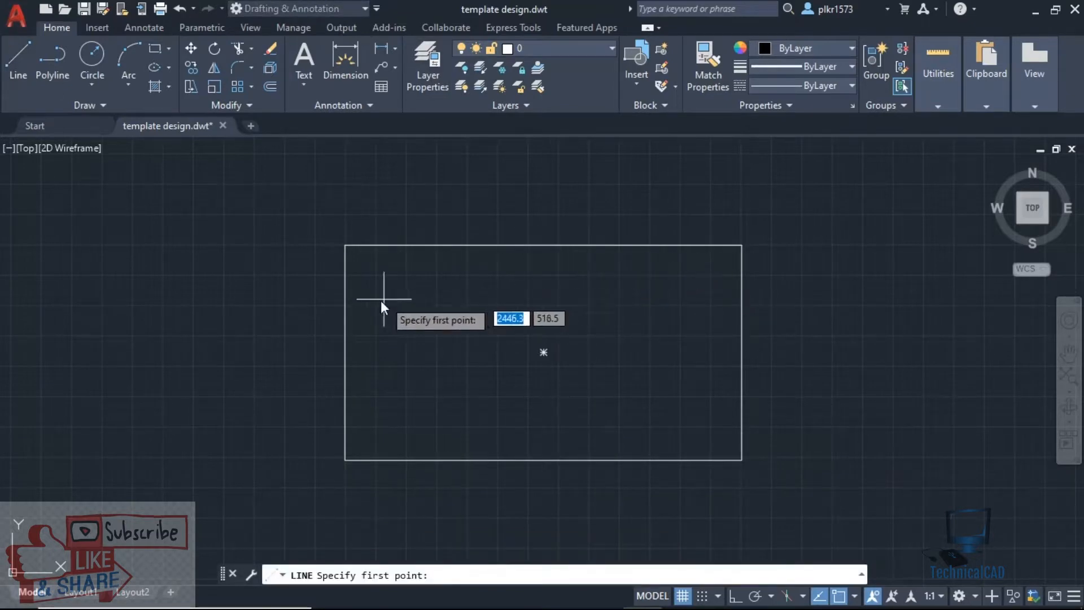
{"action": "left_click", "coordinate": [344, 303]}
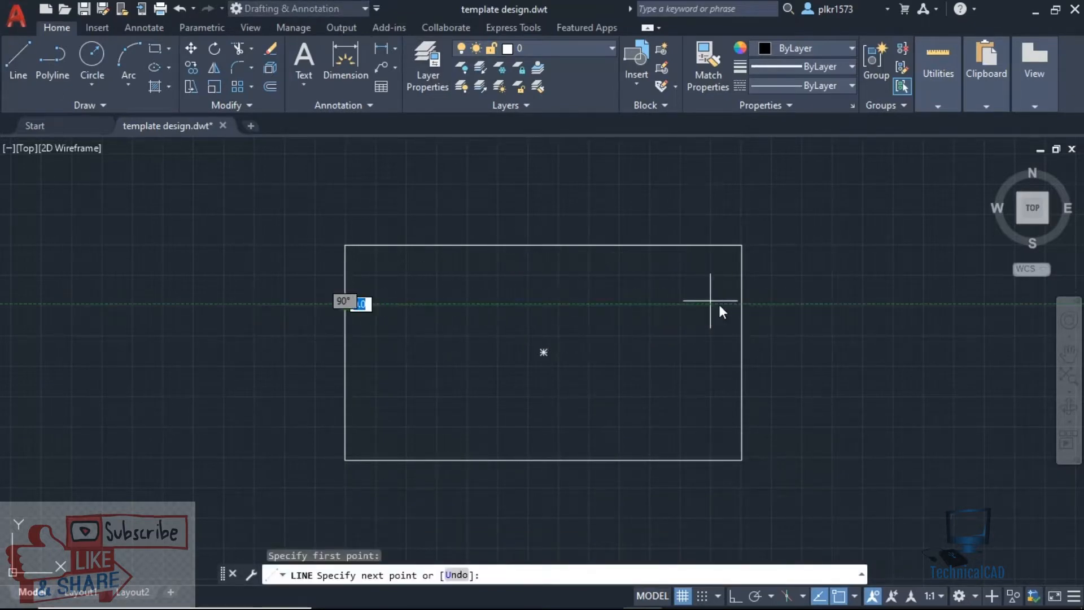
{"action": "left_click", "coordinate": [739, 306]}
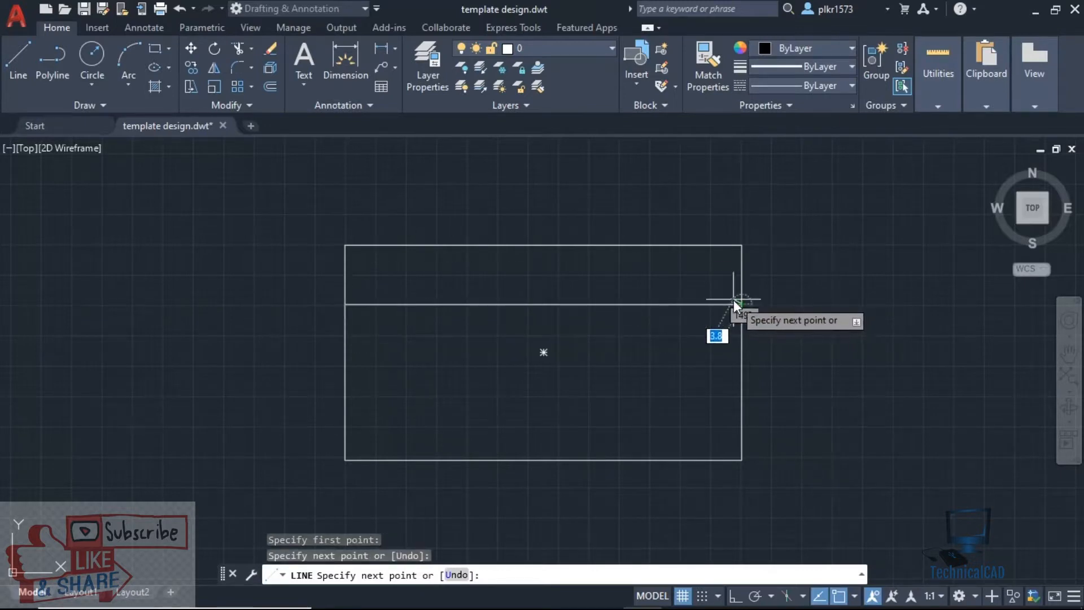
{"action": "key", "text": "Escape"}
{"action": "key", "text": "Return"}
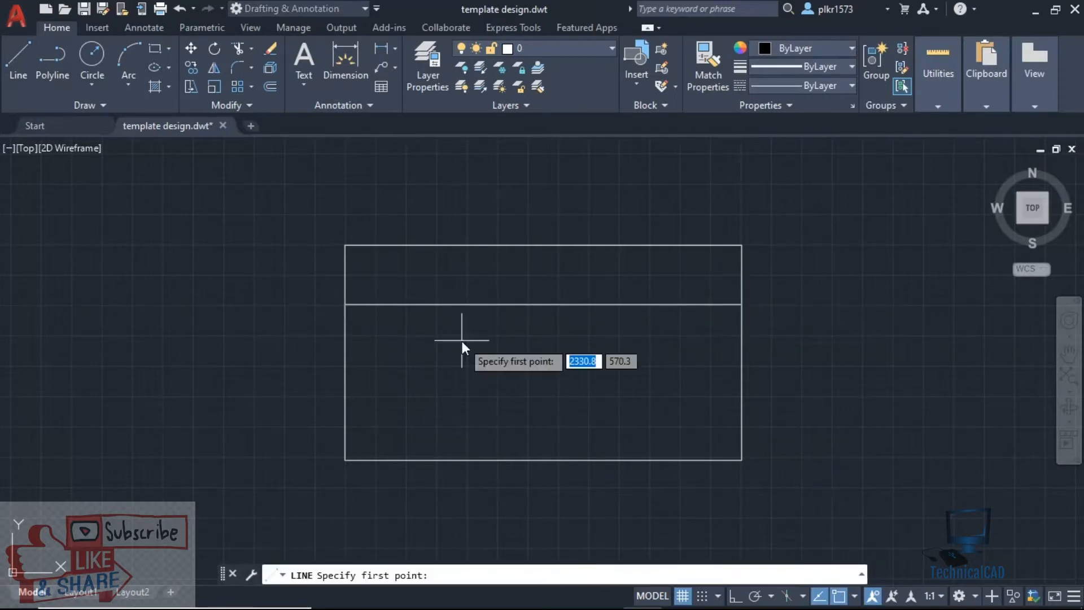
{"action": "left_click", "coordinate": [544, 305]}
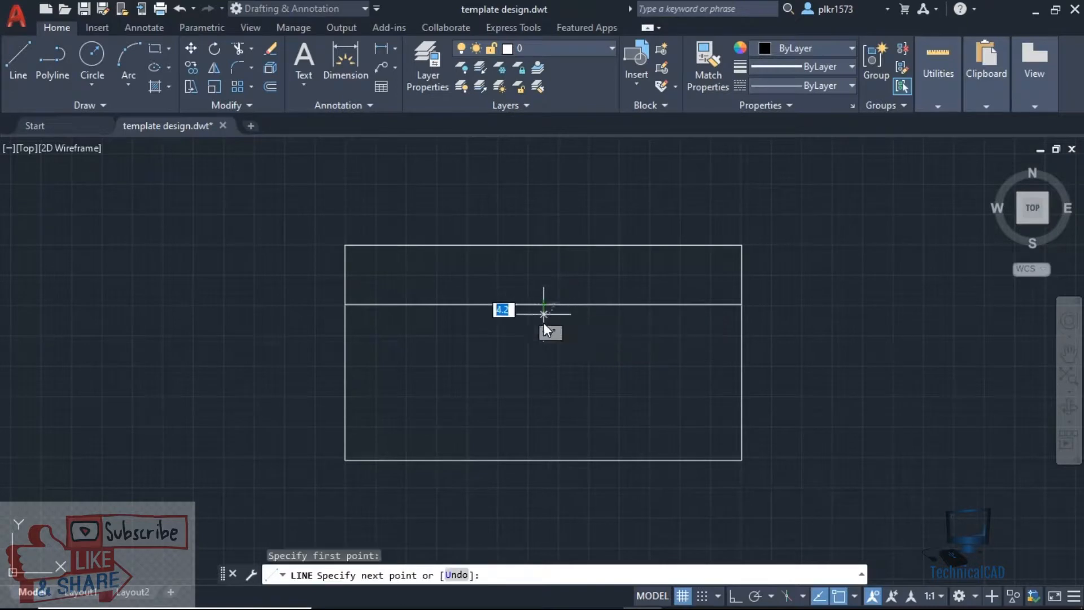
{"action": "left_click", "coordinate": [544, 464]}
{"action": "key", "text": "Escape"}
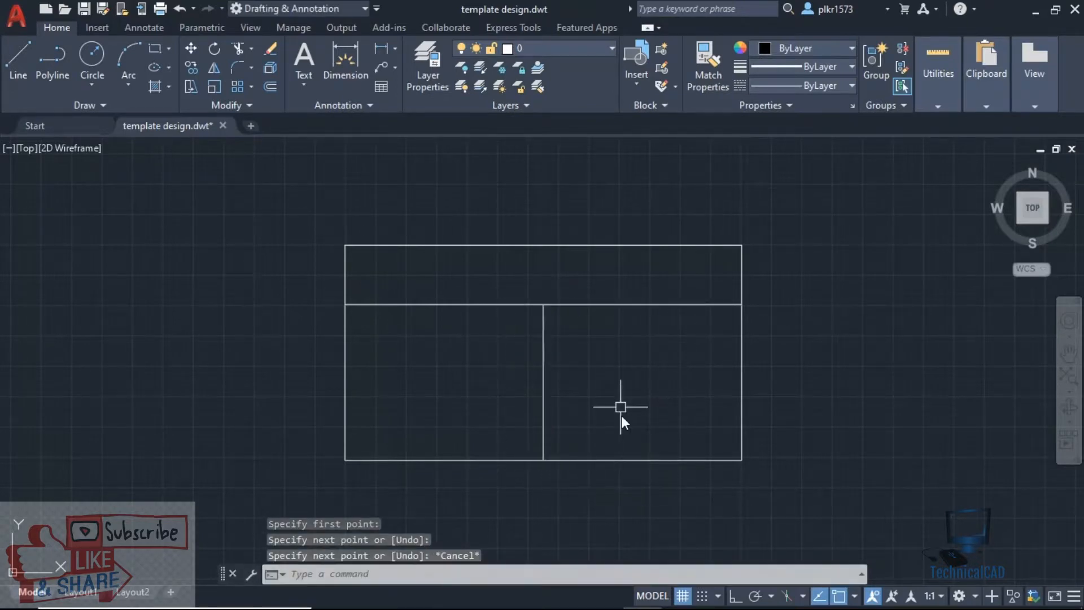
- Draw two horizontal lines from the midpoint of the vertical divider to the left and right edges of the rectangle
{"action": "left_click", "coordinate": [20, 51]}
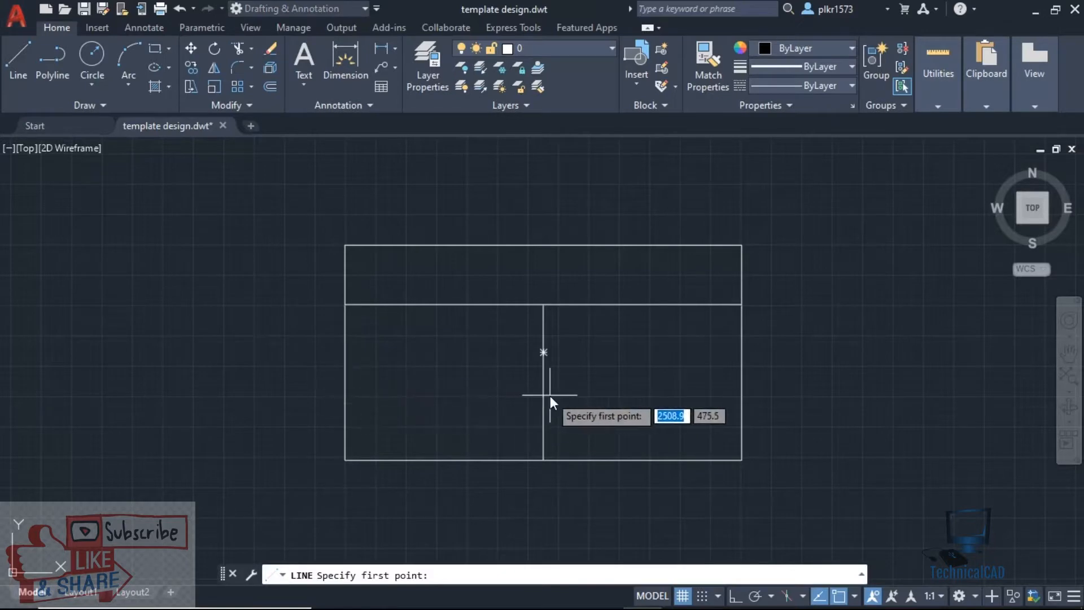
{"action": "left_click", "coordinate": [542, 382]}
{"action": "left_click", "coordinate": [343, 382]}
{"action": "key", "text": "Escape"}
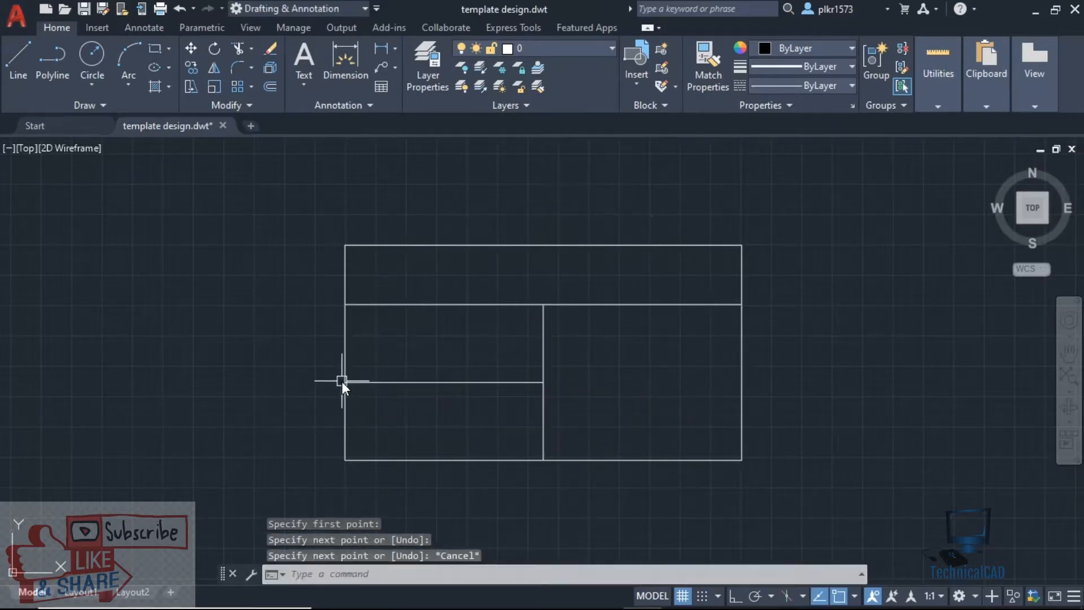
{"action": "left_click", "coordinate": [19, 57]}
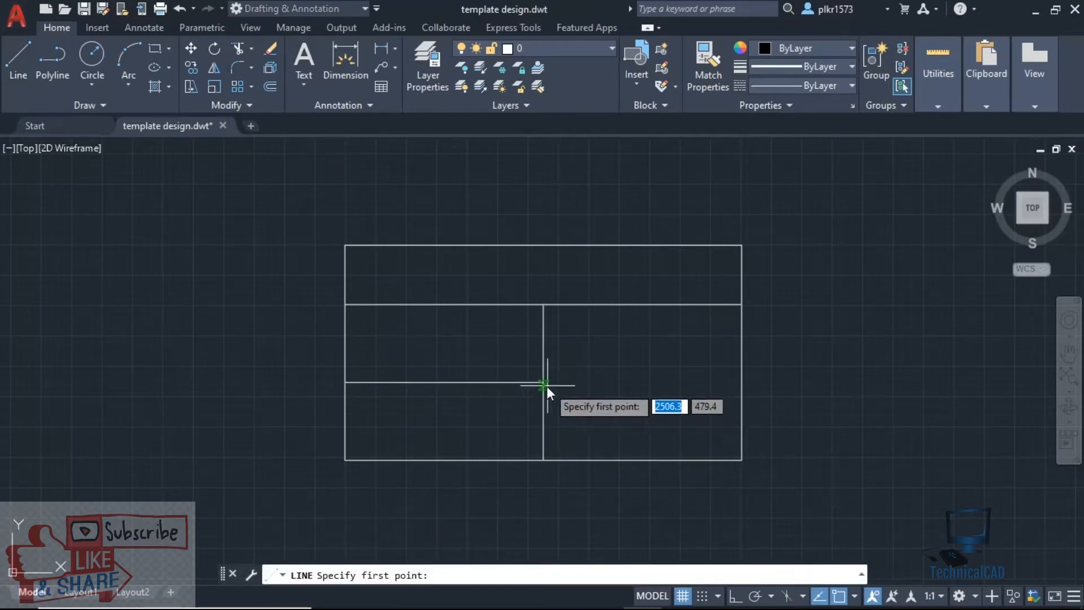
{"action": "left_click", "coordinate": [544, 384]}
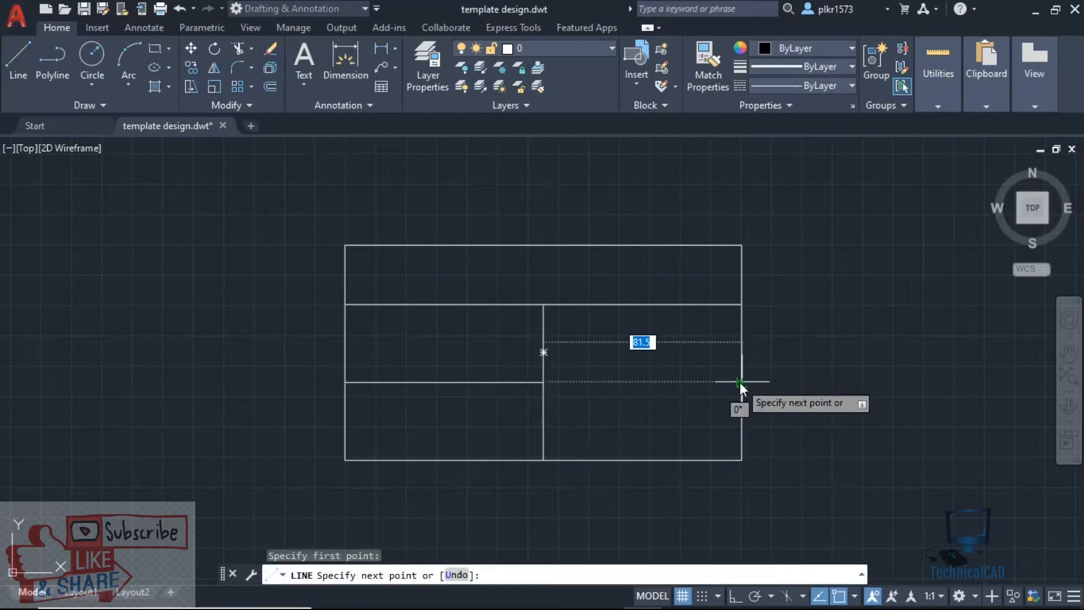
{"action": "left_click", "coordinate": [740, 382]}
{"action": "key", "text": "Escape"}
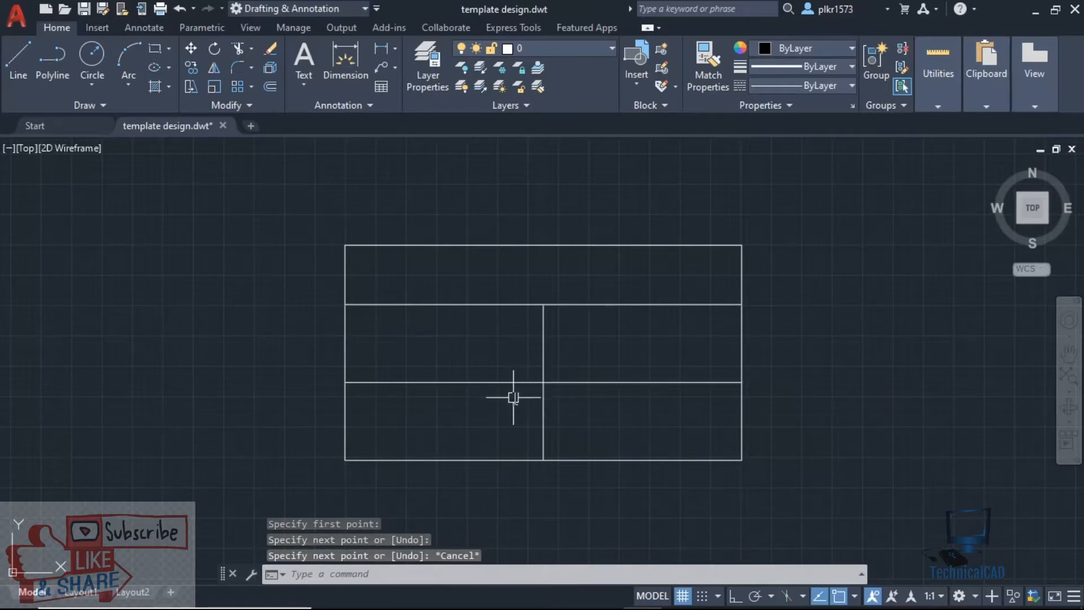
- Add the single-line text "TECHNICALCAD" with 0° rotation inside the top row of the table
{"action": "scroll", "coordinate": [512, 314], "scroll_direction": "up", "scroll_amount": 2}
{"action": "scroll", "coordinate": [512, 312], "scroll_direction": "down", "scroll_amount": 2}
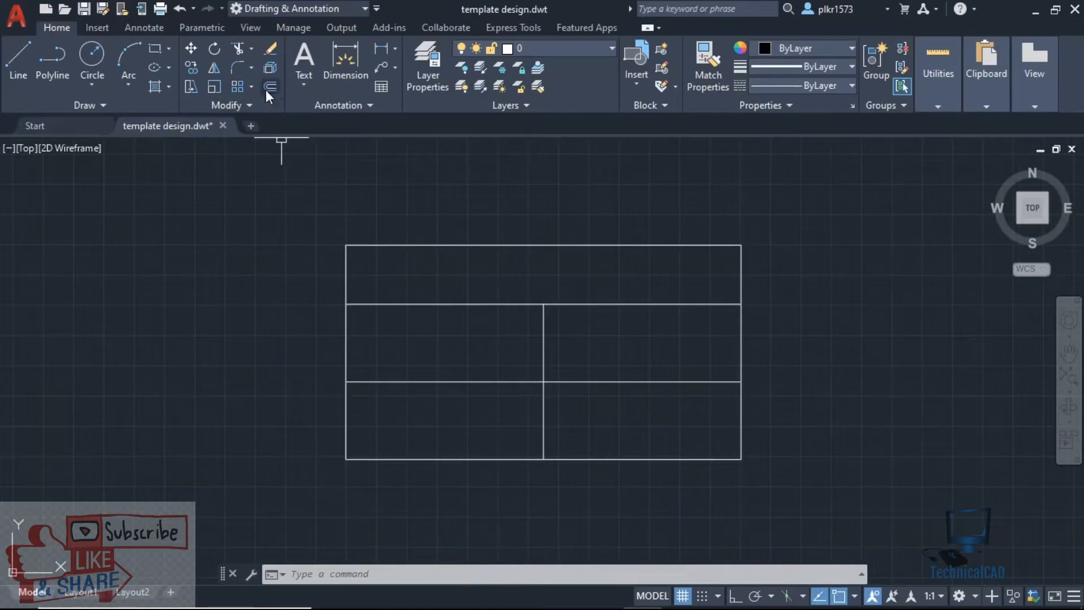
{"action": "left_click", "coordinate": [304, 77]}
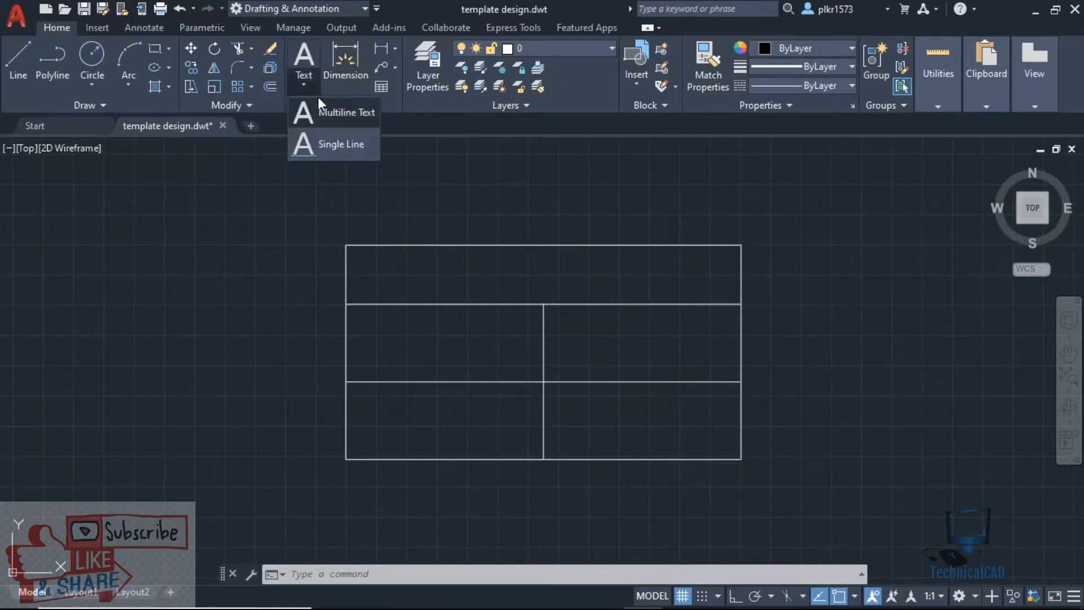
{"action": "left_click", "coordinate": [335, 144]}
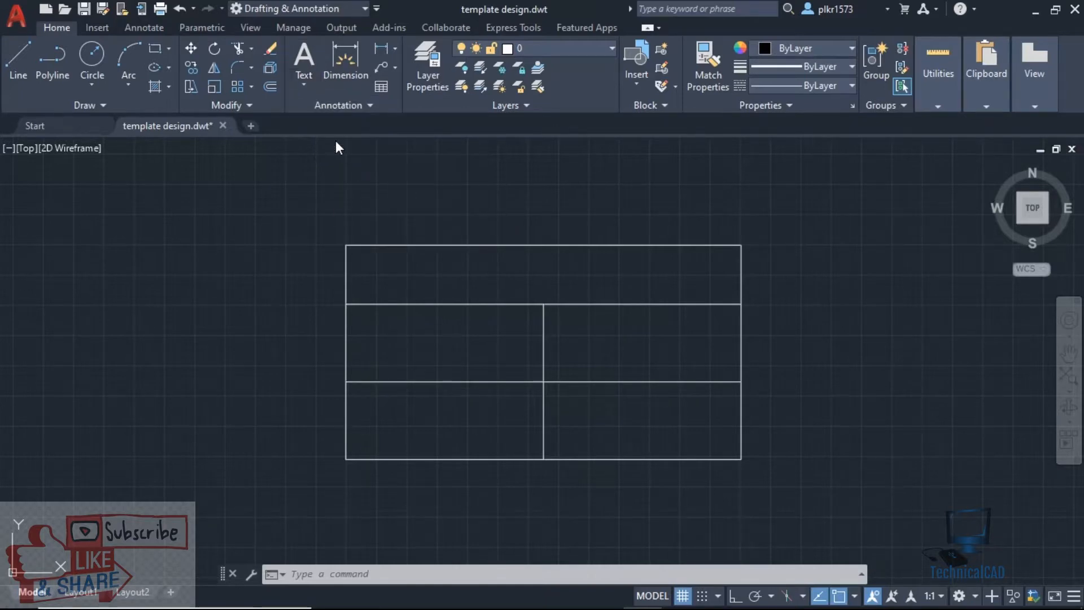
{"action": "left_click", "coordinate": [360, 281]}
{"action": "key", "text": "Return"}
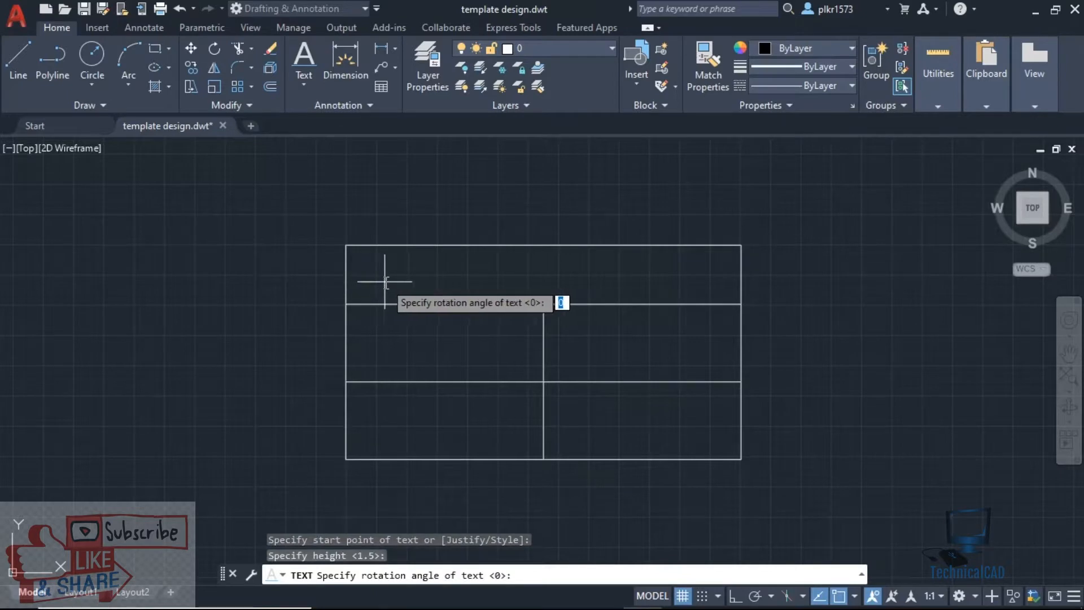
{"action": "key", "text": "Return"}
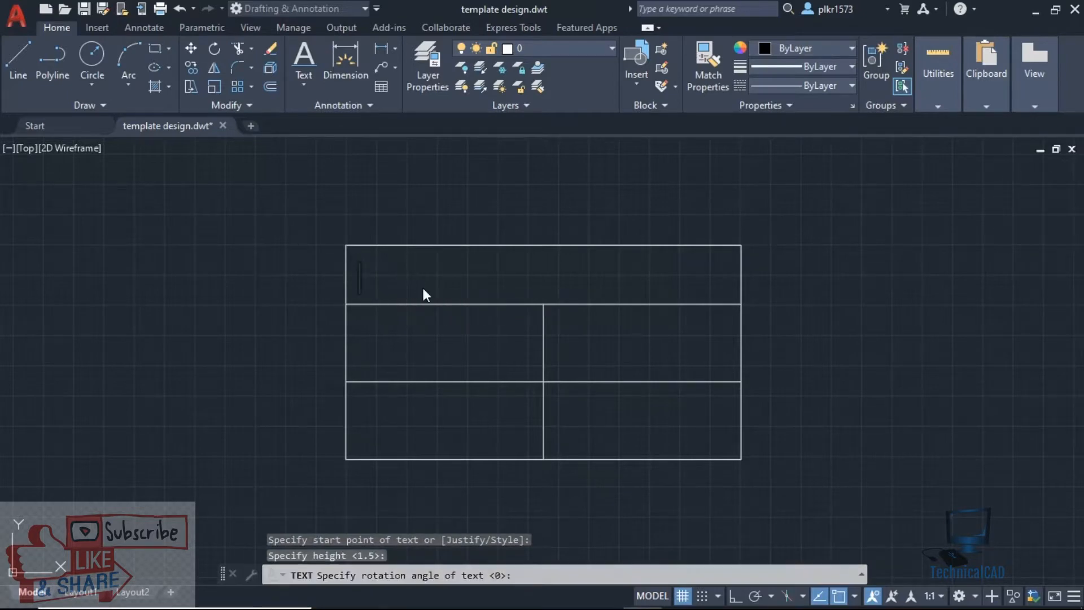
{"action": "type", "text": "T"}
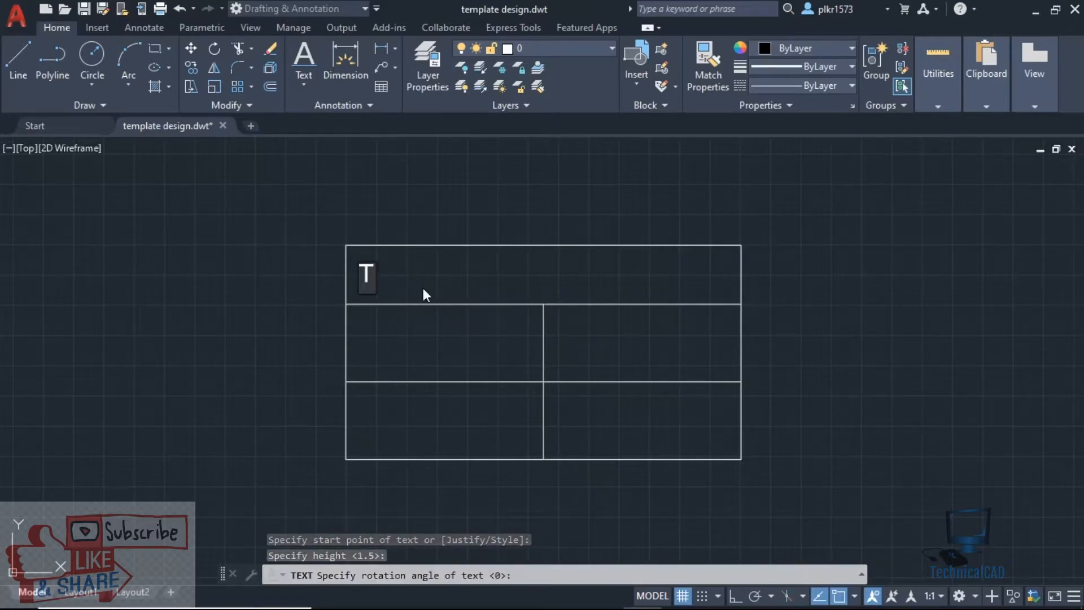
{"action": "type", "text": "EC"}
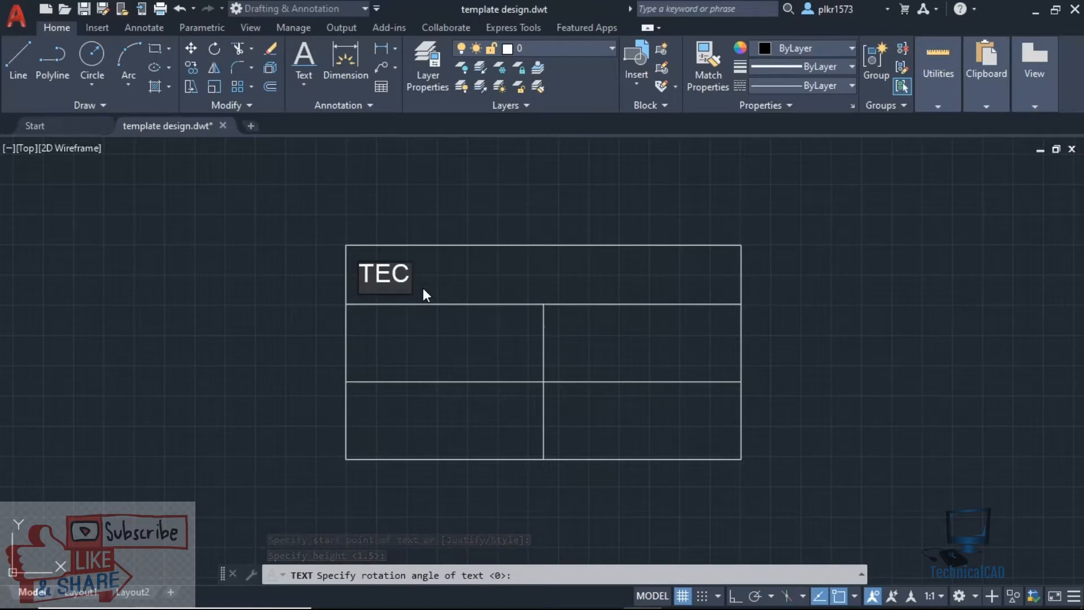
{"action": "type", "text": "HNICA"}
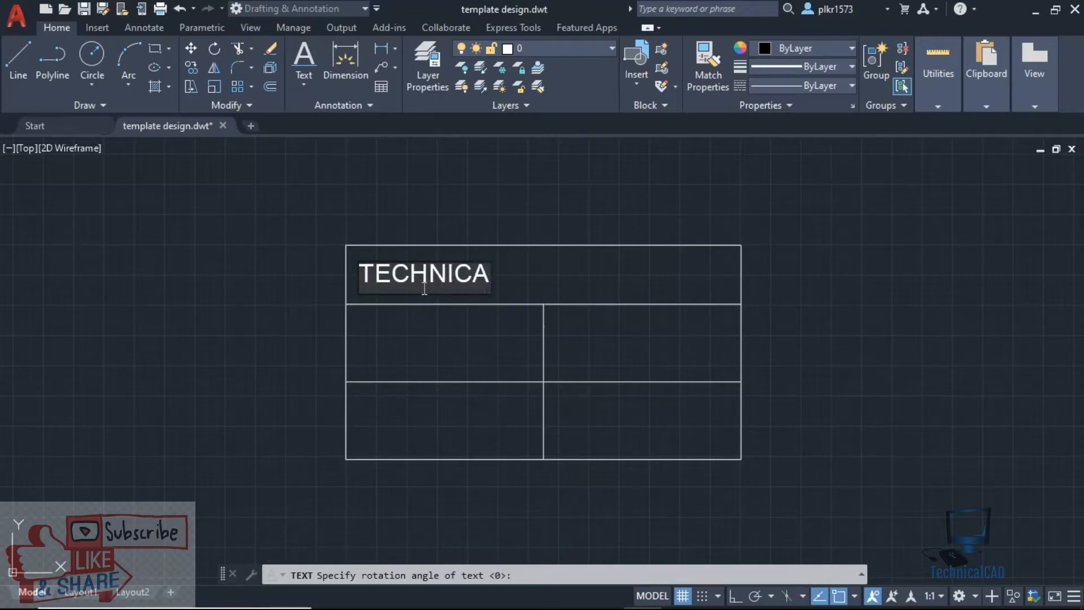
{"action": "type", "text": "LCAD"}
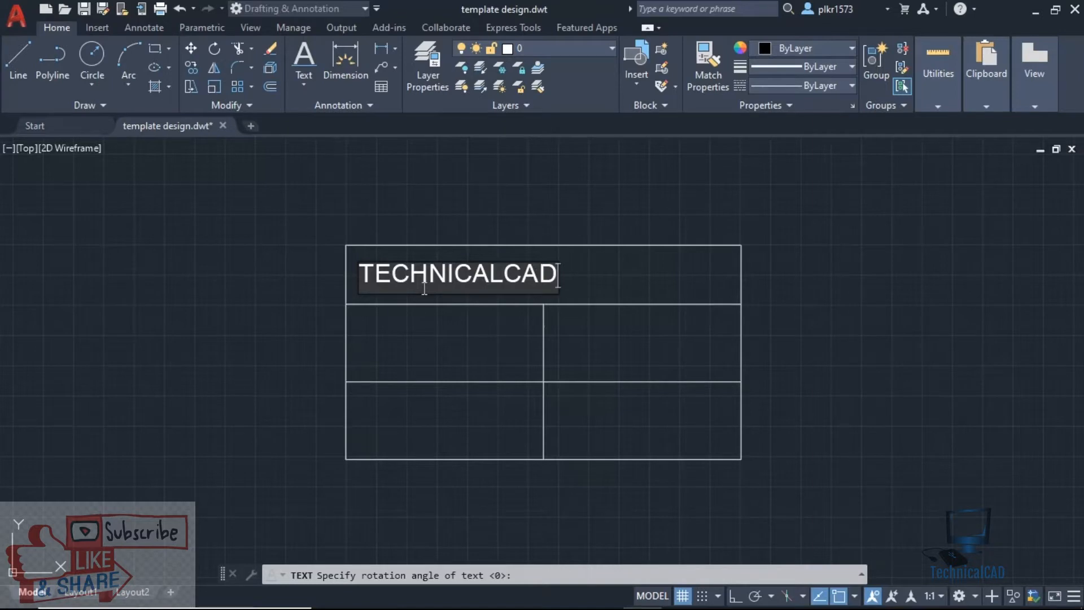
- Add the single-line text "NAME" in the left cell of the middle row and finish the text entry
{"action": "left_click", "coordinate": [424, 350]}
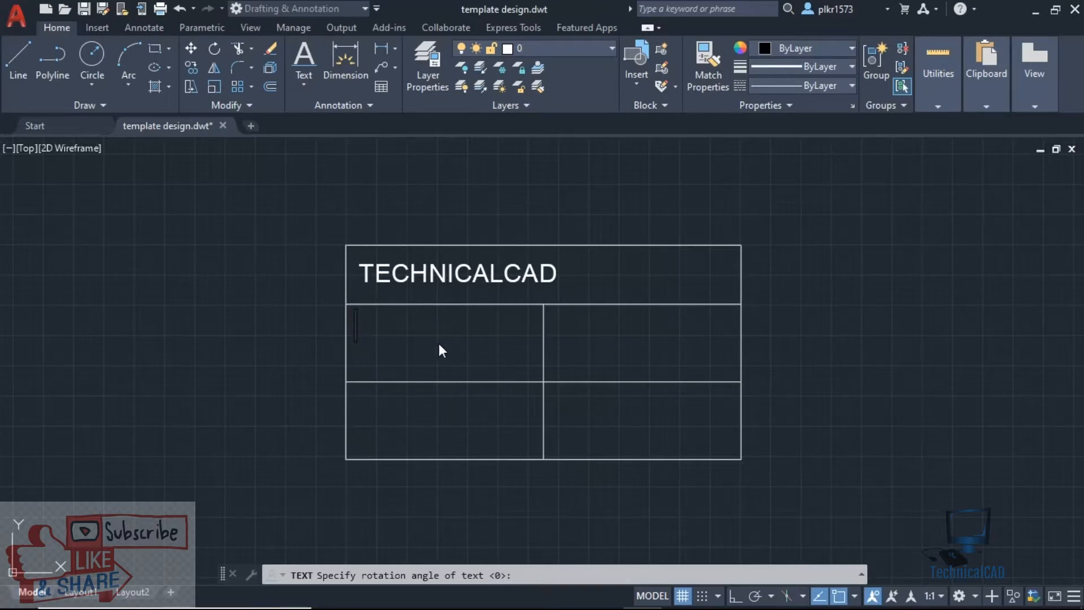
{"action": "type", "text": "NAME"}
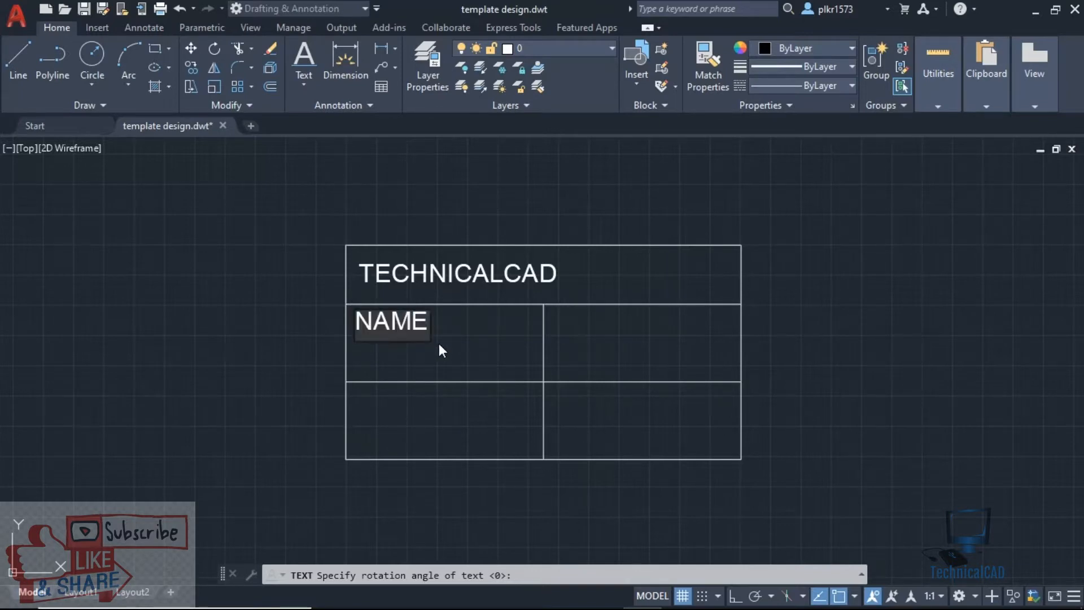
{"action": "left_click", "coordinate": [565, 323]}
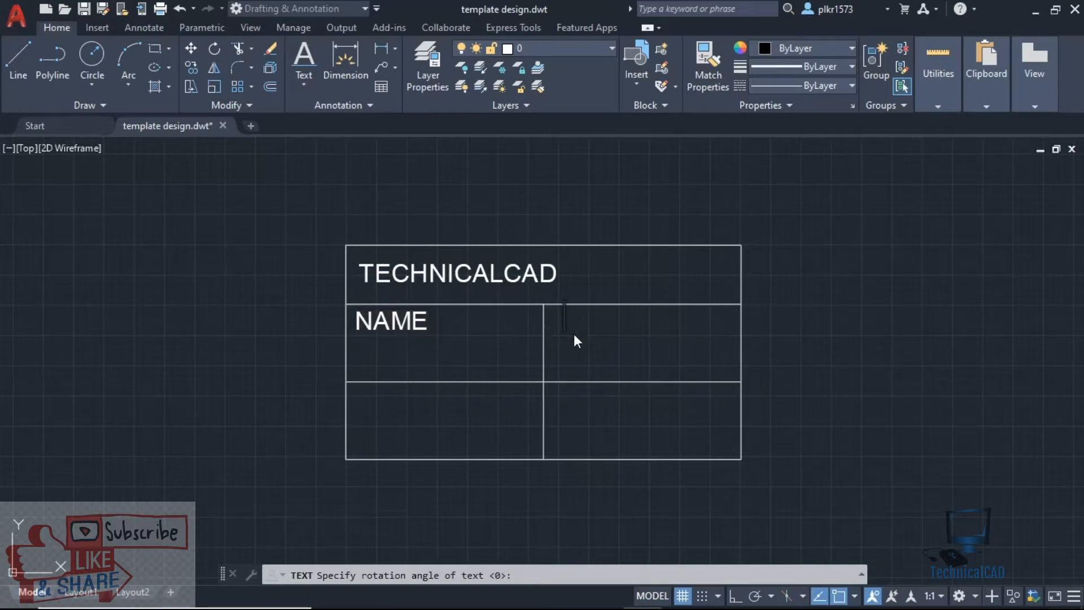
{"action": "key", "text": "Escape"}
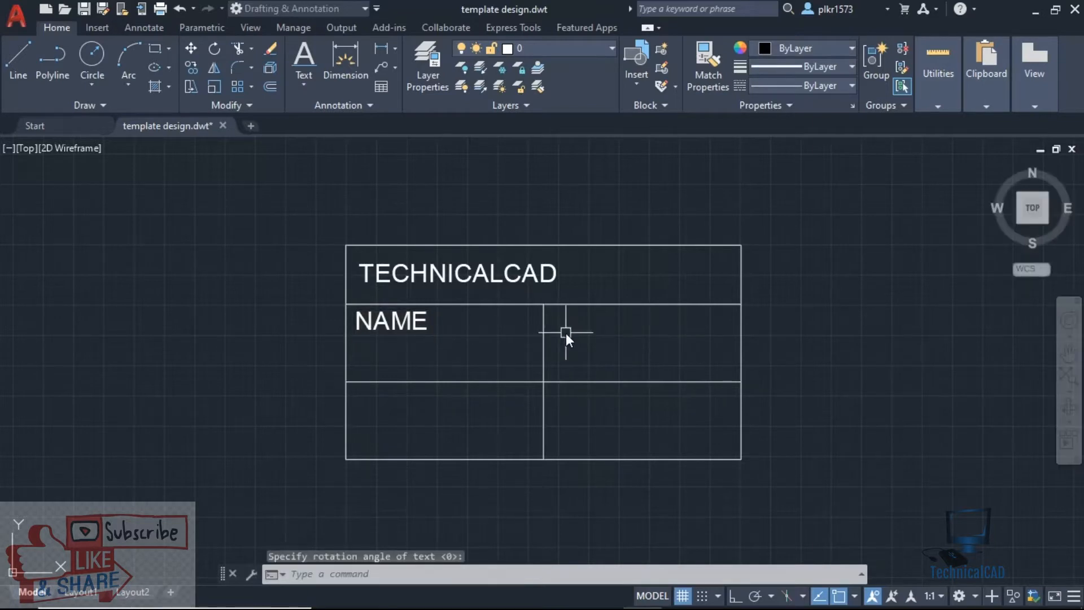
- Copy the NAME text from the cell's upper-left corner into the three other cells of the table's lower two rows
{"action": "left_click", "coordinate": [398, 320]}
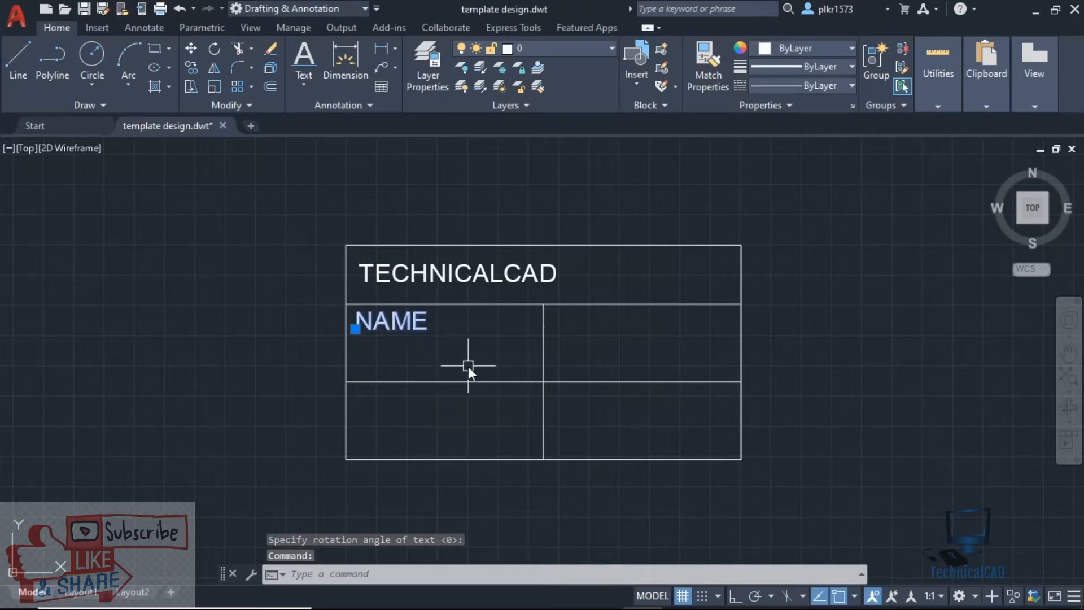
{"action": "type", "text": "COPY"}
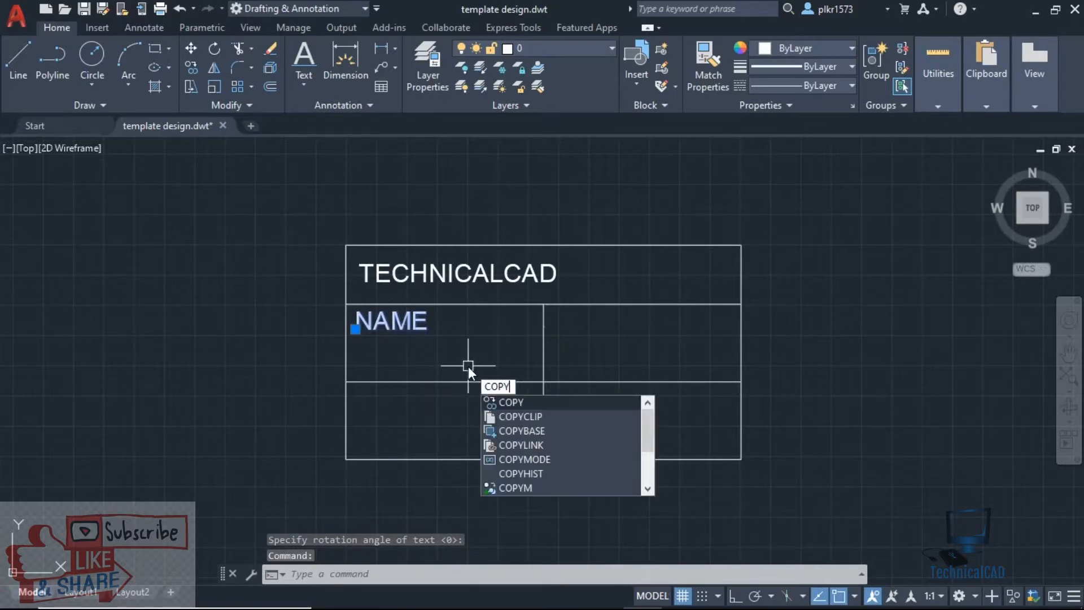
{"action": "key", "text": "Return"}
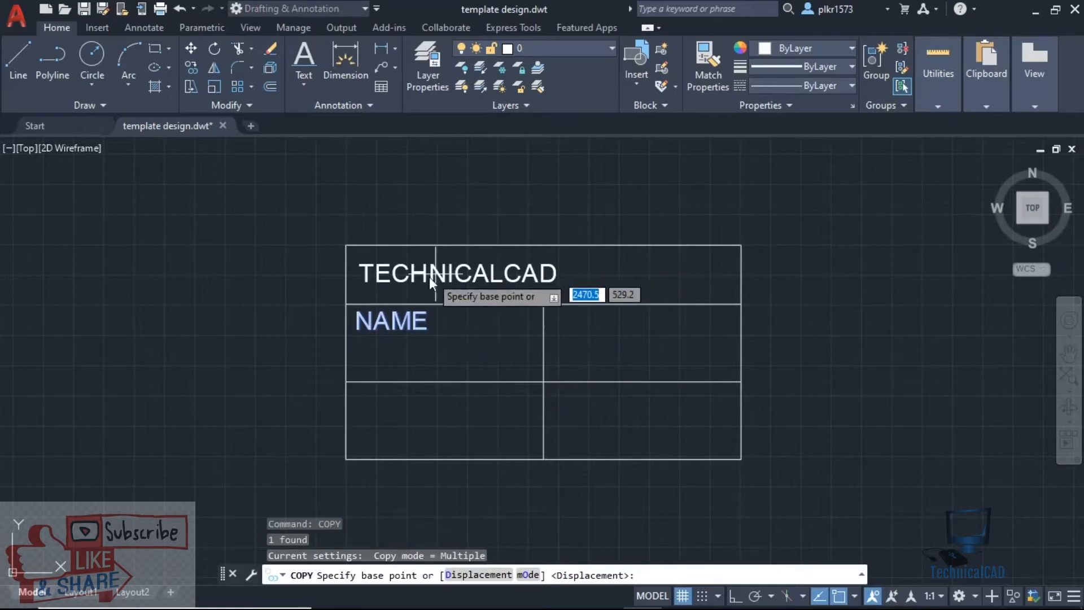
{"action": "left_click", "coordinate": [347, 305]}
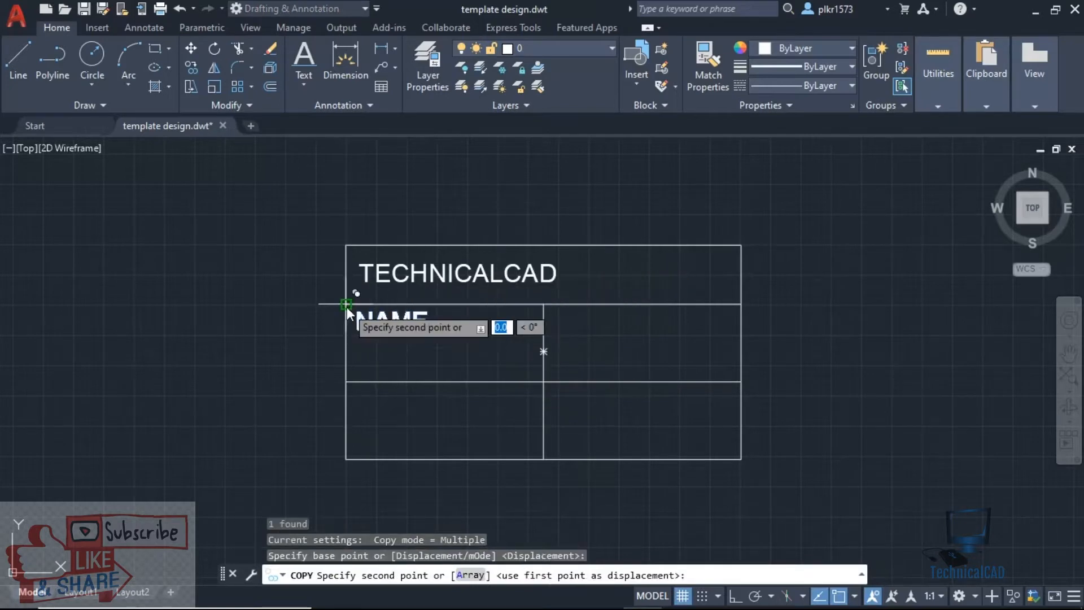
{"action": "left_click", "coordinate": [543, 305]}
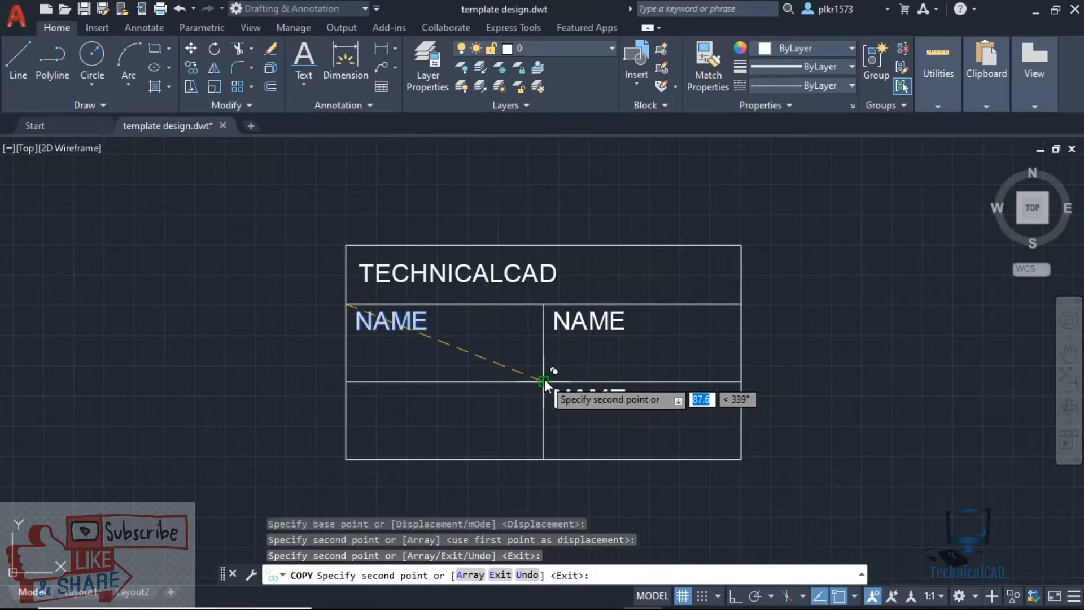
{"action": "left_click", "coordinate": [544, 381]}
{"action": "left_click", "coordinate": [344, 383]}
{"action": "key", "text": "Escape"}
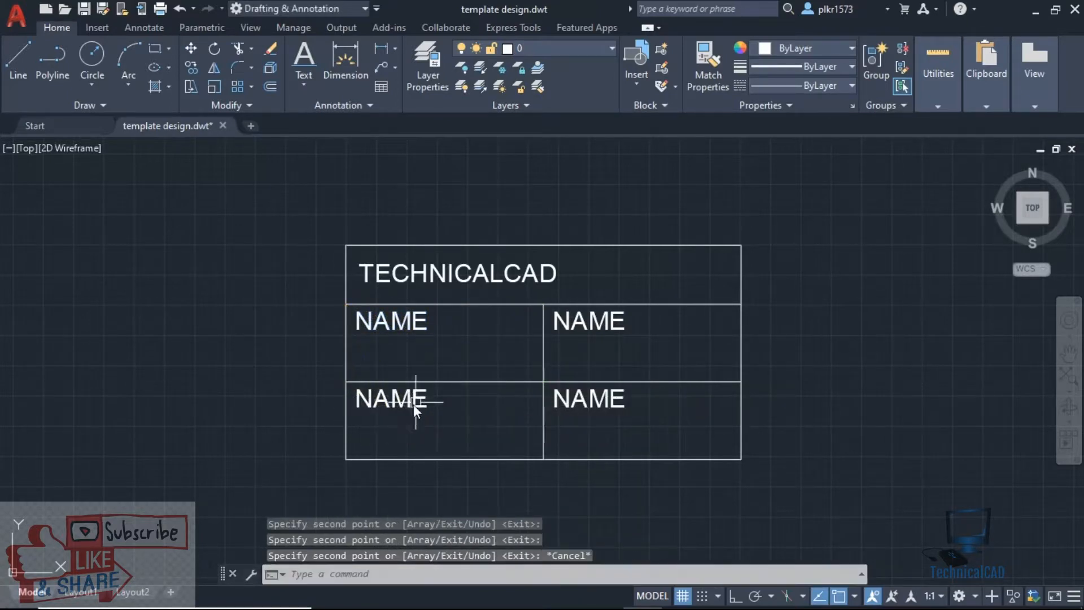
- Change the copied label right of the original NAME to SCALE and the one below the original to CLIENT
{"action": "double_click", "coordinate": [601, 323]}
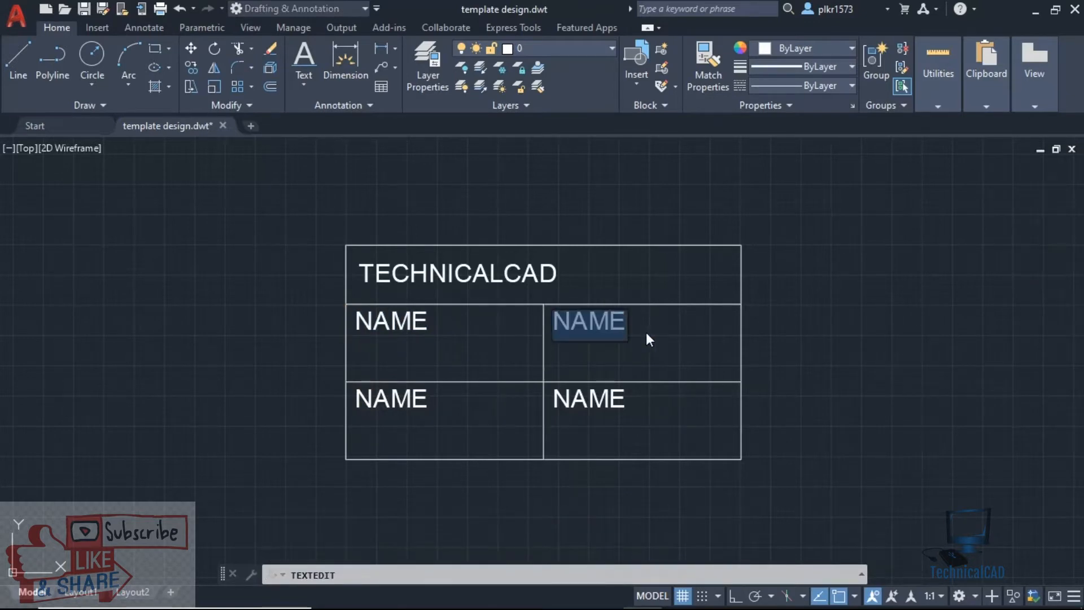
{"action": "type", "text": "SCAL"}
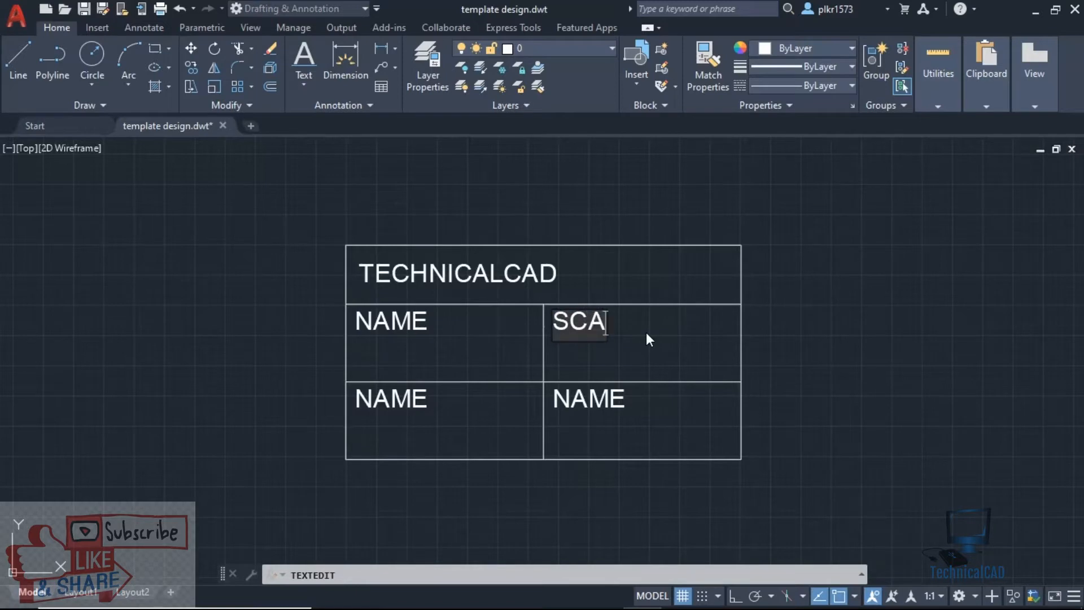
{"action": "left_click", "coordinate": [313, 433]}
{"action": "left_click", "coordinate": [383, 404]}
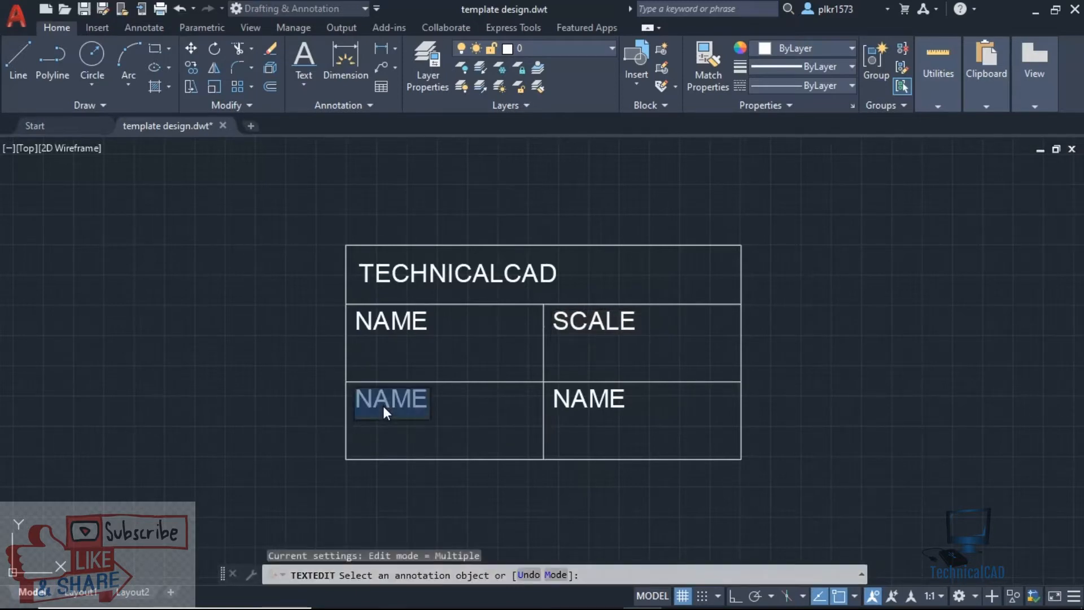
{"action": "type", "text": "CLIENT"}
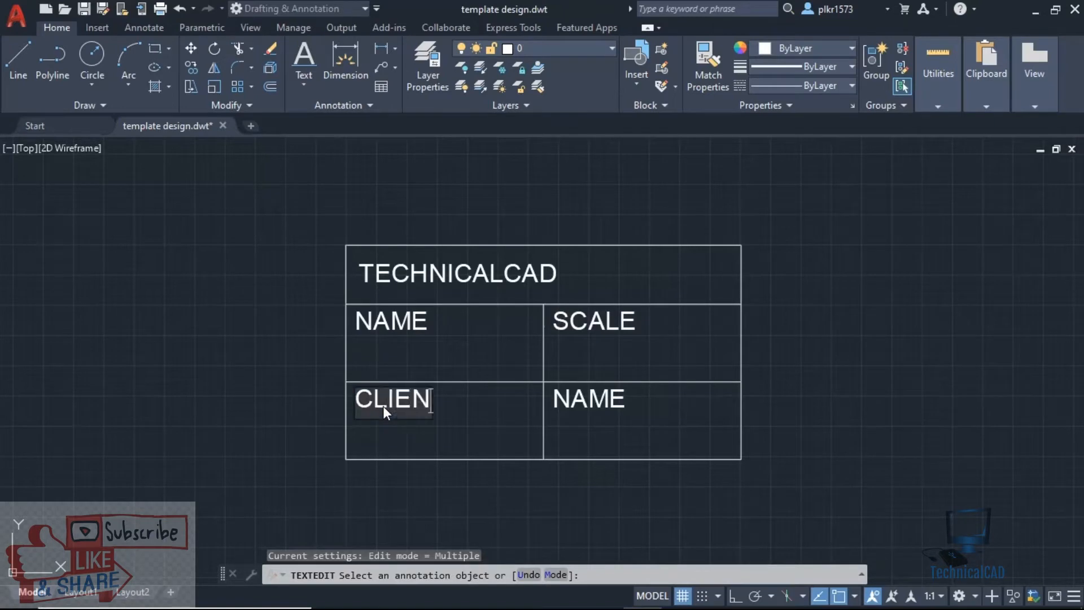
- Change the remaining copied label in the table's lower-right cell to DATE and finish text editing
{"action": "left_click", "coordinate": [574, 401]}
{"action": "left_click", "coordinate": [574, 401]}
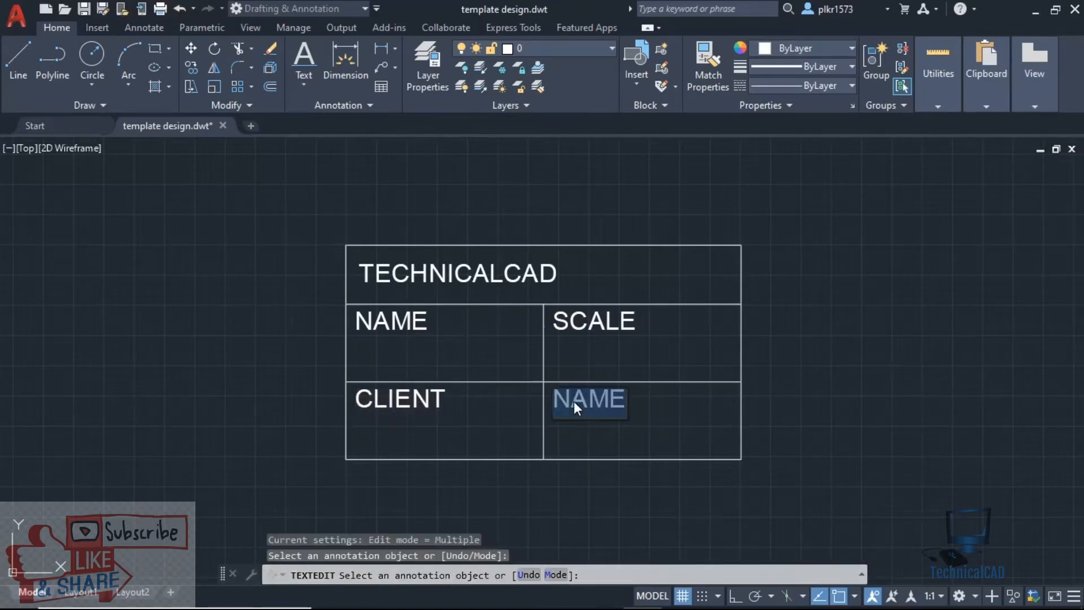
{"action": "type", "text": "DATE"}
{"action": "key", "text": "Return"}
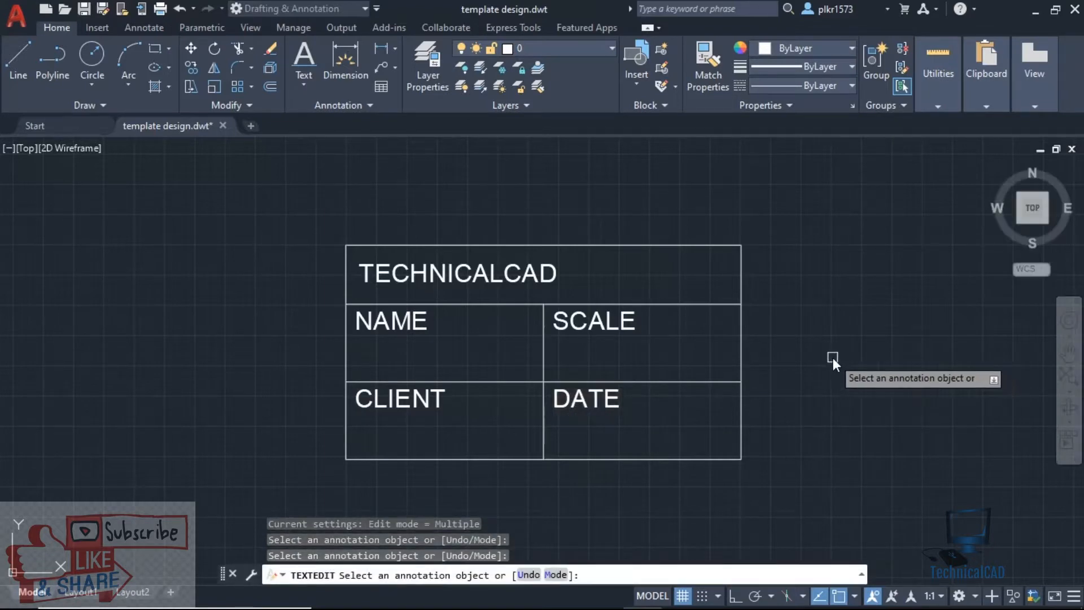
{"action": "key", "text": "Escape"}
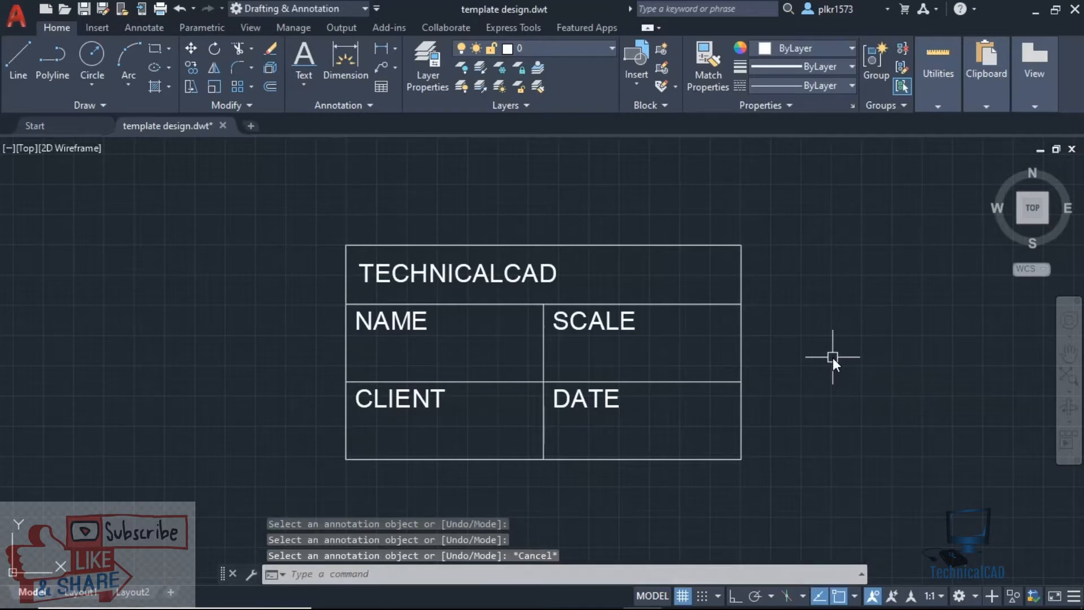
- Insert the TEMPLATE block in the empty area right of the table and dismiss its attribute editor without changes
{"action": "scroll", "coordinate": [580, 404], "scroll_direction": "up", "scroll_amount": 2}
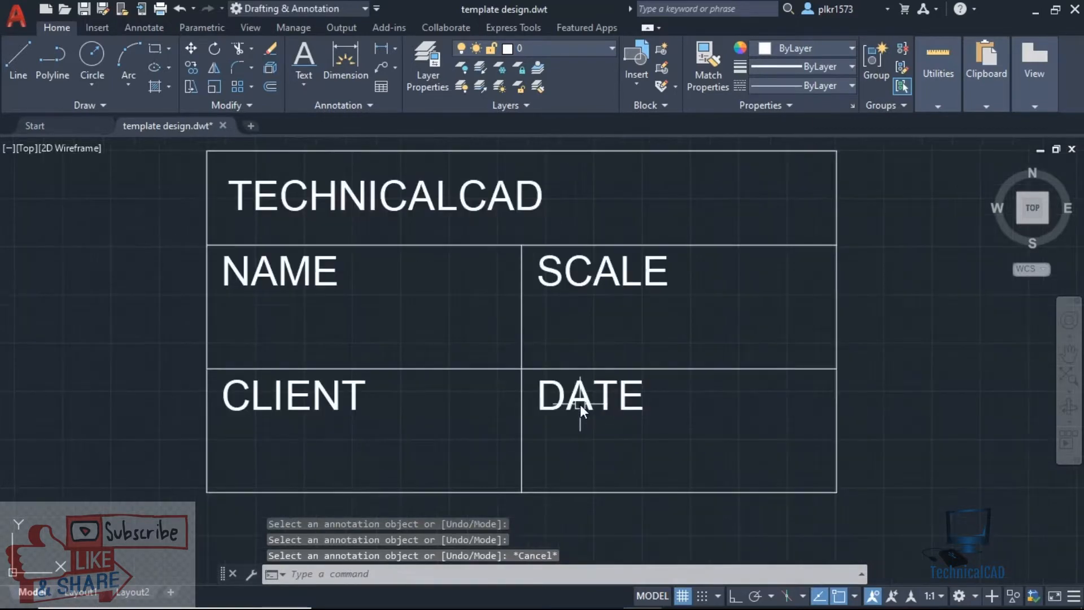
{"action": "scroll", "coordinate": [590, 404], "scroll_direction": "down", "scroll_amount": 2}
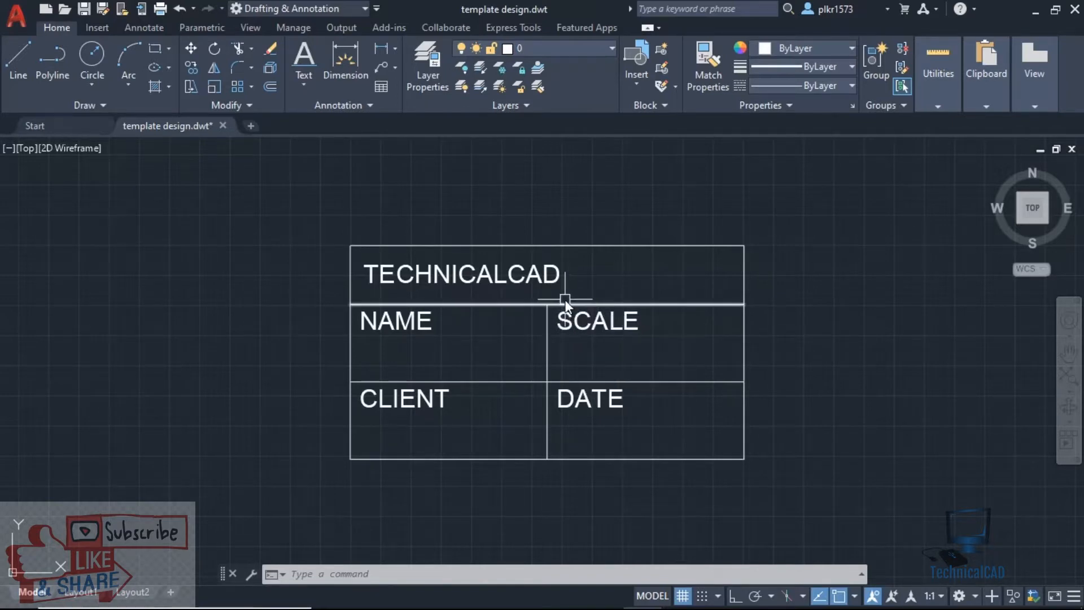
{"action": "scroll", "coordinate": [565, 300], "scroll_direction": "down", "scroll_amount": 2}
{"action": "scroll", "coordinate": [643, 341], "scroll_direction": "up", "scroll_amount": 2}
{"action": "middle_click_drag", "start_coordinate": [676, 343], "coordinate": [381, 357]}
{"action": "left_click", "coordinate": [634, 87]}
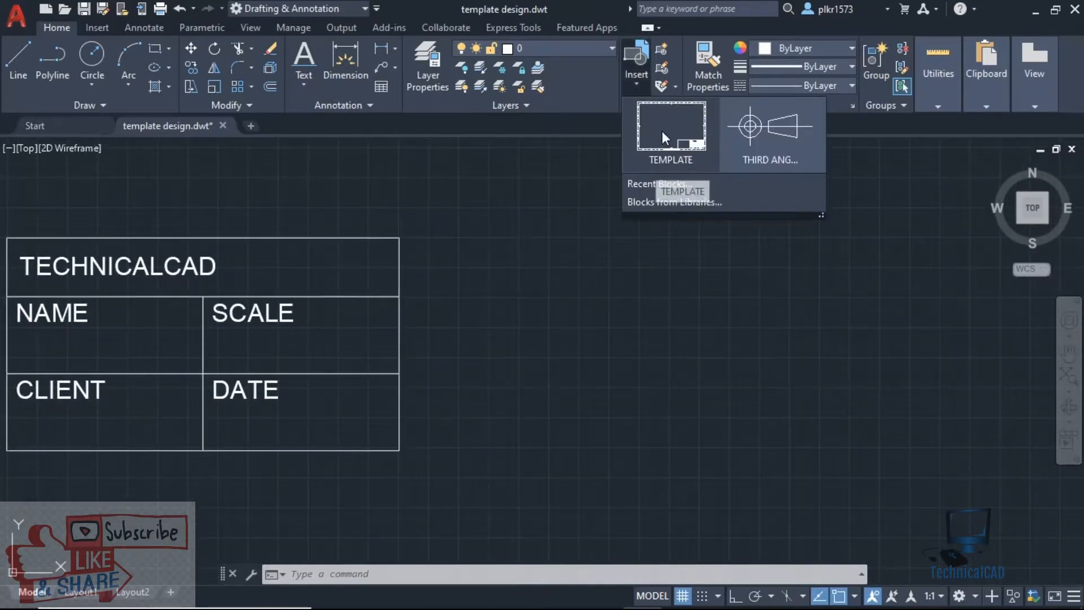
{"action": "left_click", "coordinate": [662, 135]}
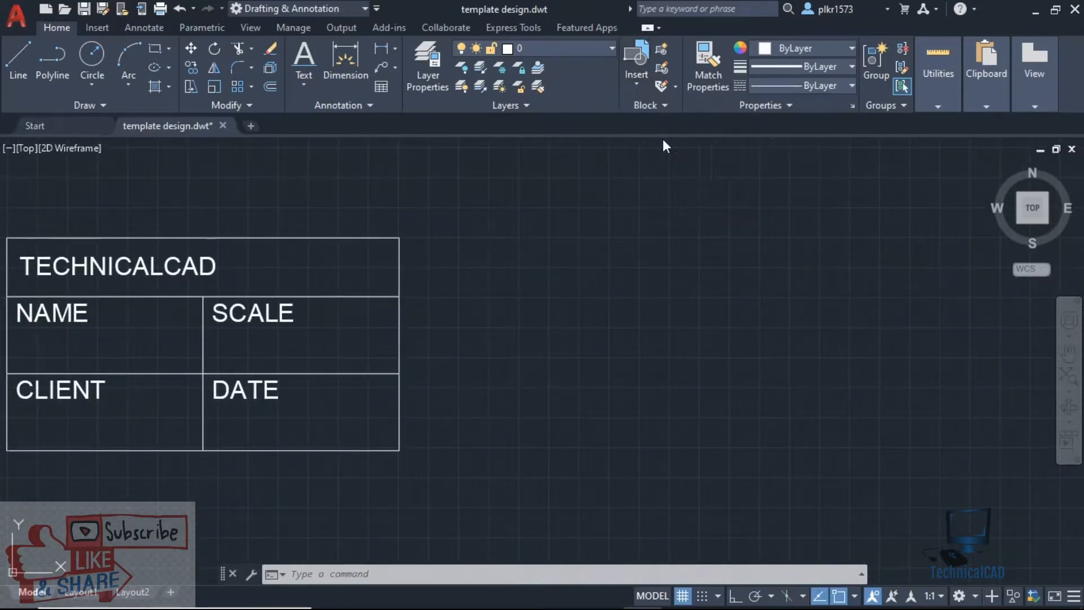
{"action": "left_click", "coordinate": [560, 401]}
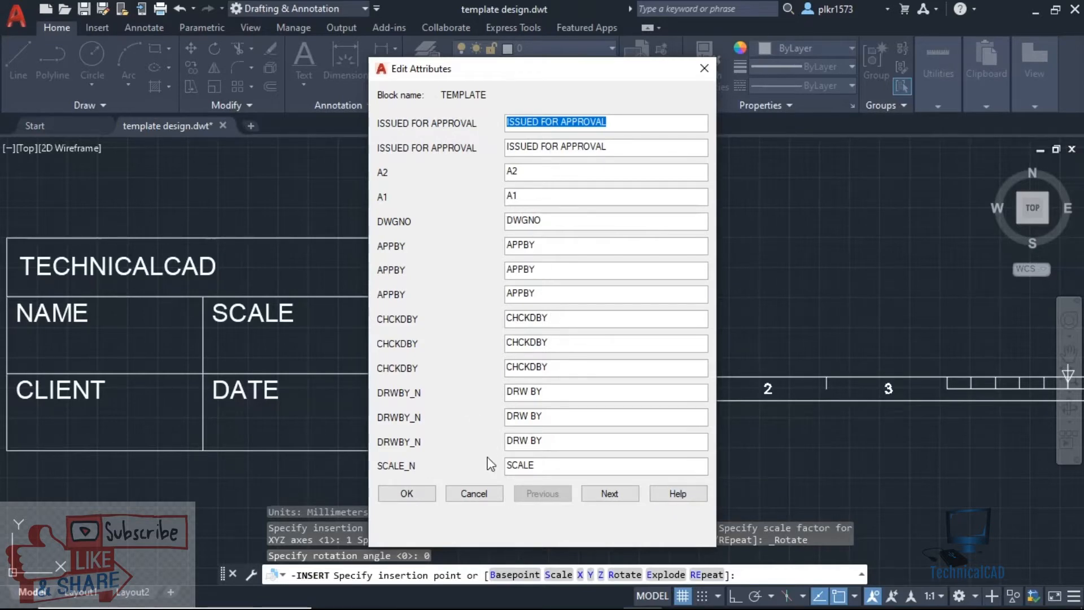
{"action": "left_click", "coordinate": [476, 494]}
- Start a new attribute definition with the tag NAME, keeping the table in view beside the dialog
{"action": "scroll", "coordinate": [615, 259], "scroll_direction": "down", "scroll_amount": 2}
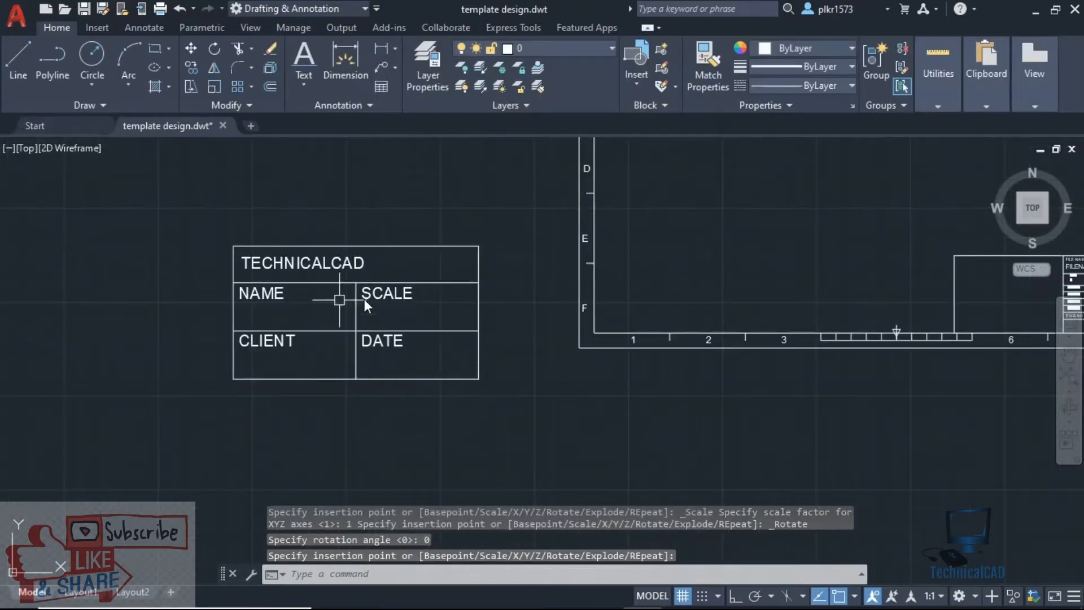
{"action": "scroll", "coordinate": [224, 317], "scroll_direction": "up", "scroll_amount": 4}
{"action": "scroll", "coordinate": [372, 314], "scroll_direction": "down", "scroll_amount": 2}
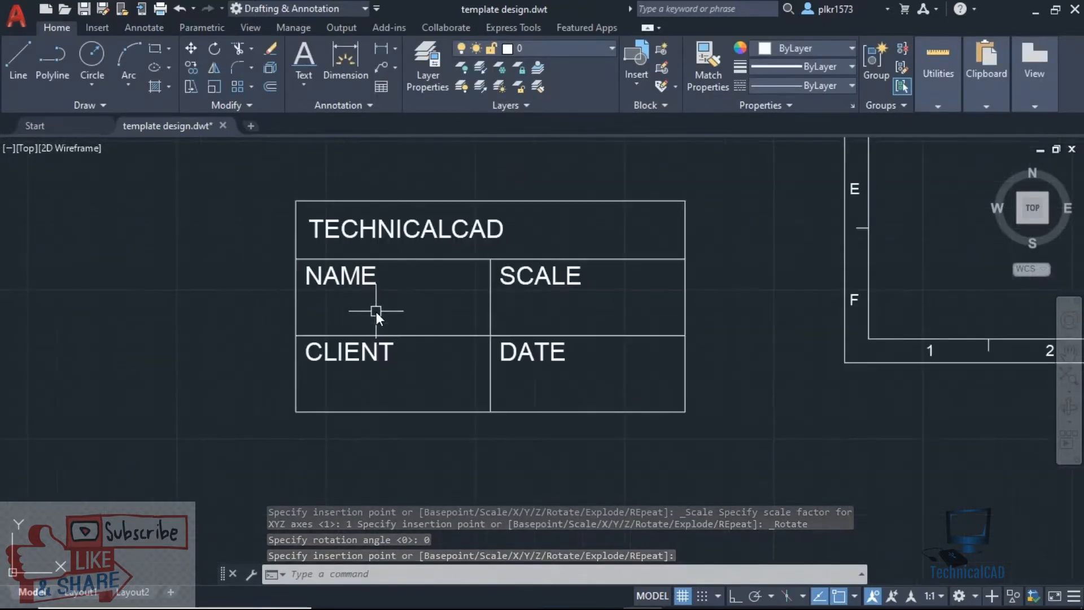
{"action": "left_click", "coordinate": [638, 79]}
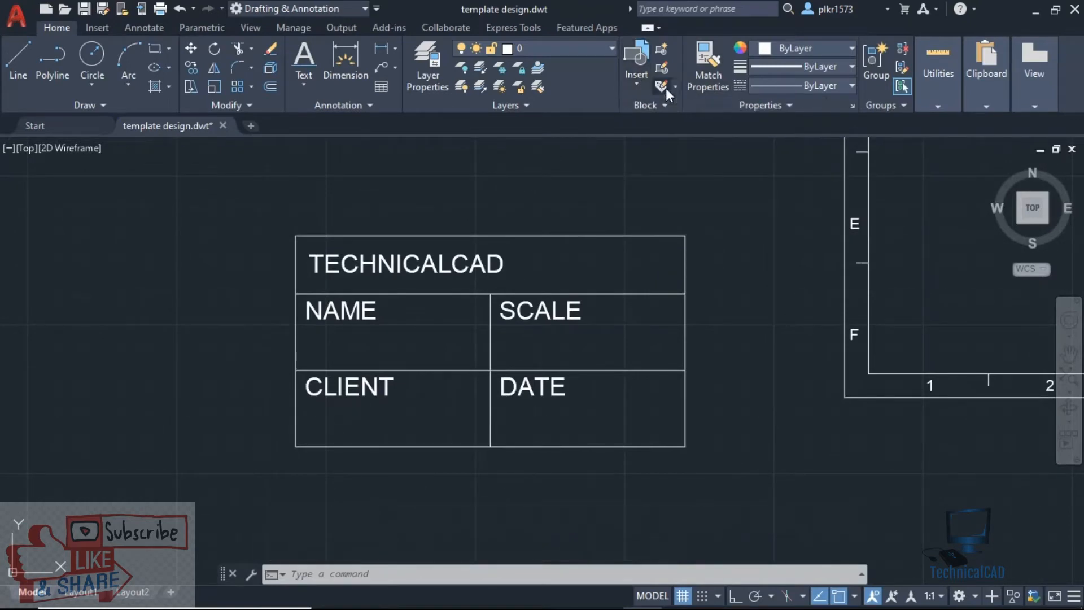
{"action": "left_click", "coordinate": [648, 105]}
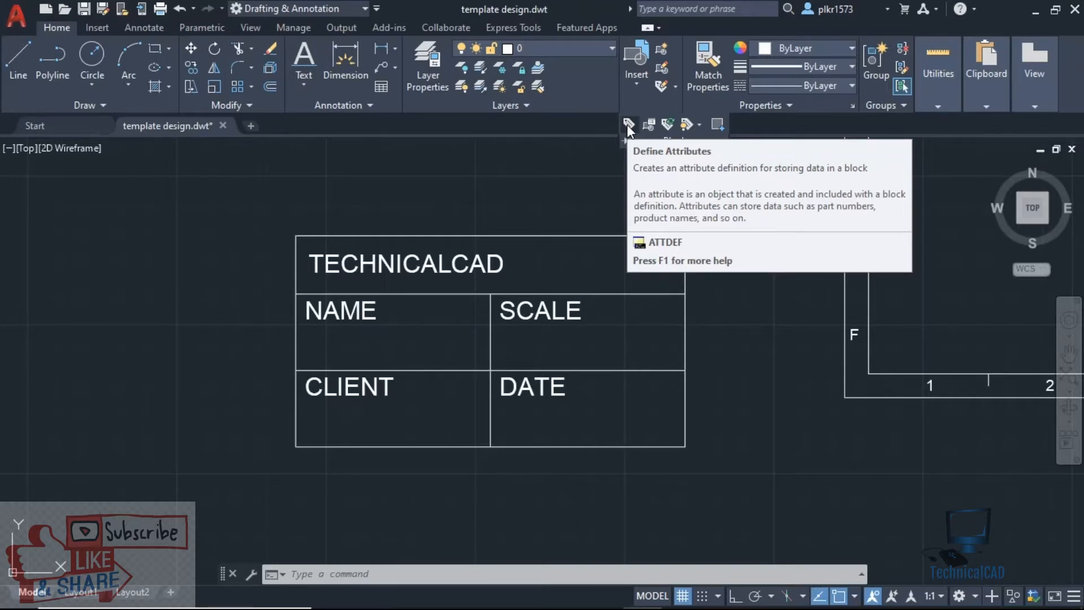
{"action": "left_click", "coordinate": [627, 124]}
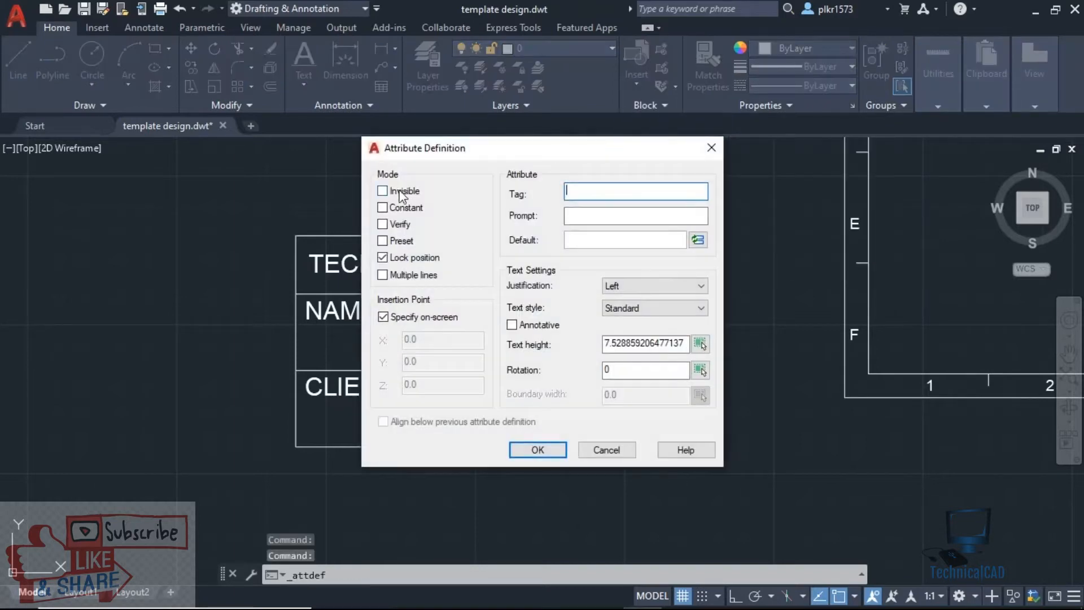
{"action": "left_click_drag", "start_coordinate": [491, 155], "coordinate": [171, 158]}
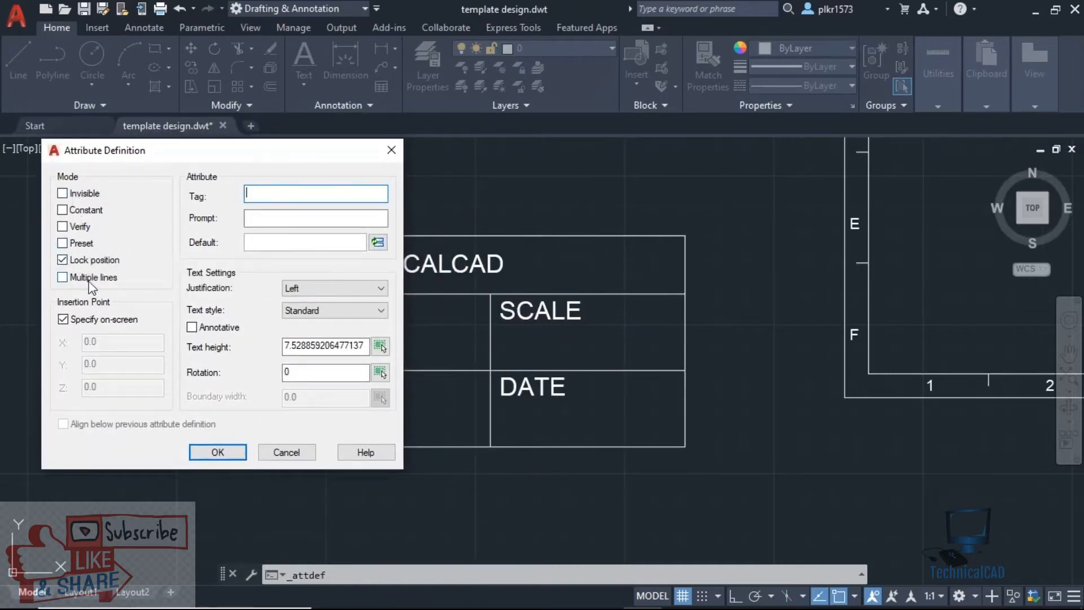
{"action": "left_click_drag", "start_coordinate": [279, 158], "coordinate": [405, 197]}
{"action": "left_click_drag", "start_coordinate": [885, 209], "coordinate": [885, 163]}
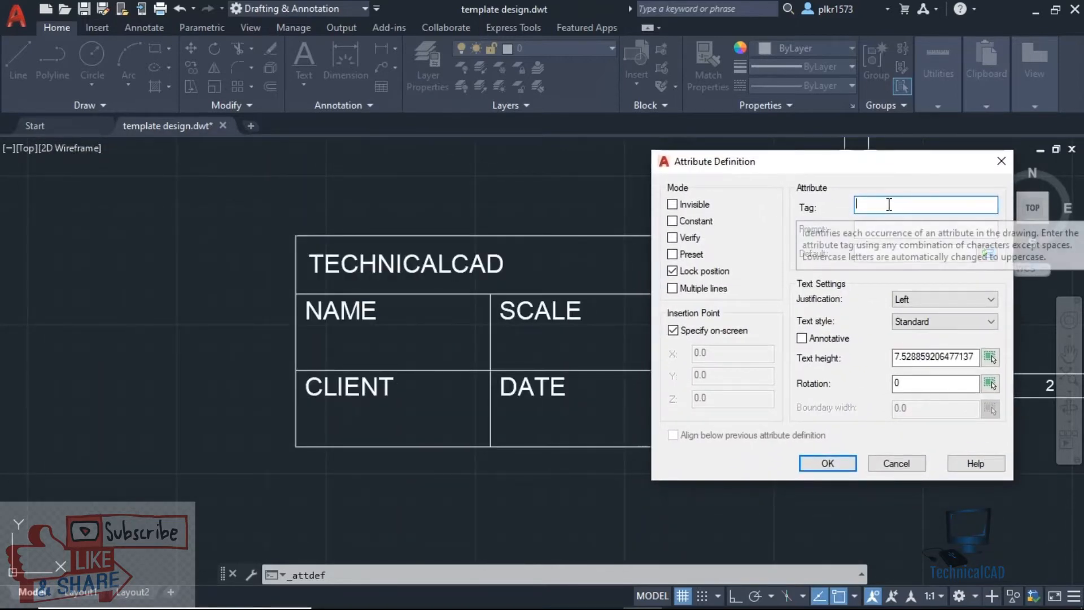
{"action": "type", "text": "NAME"}
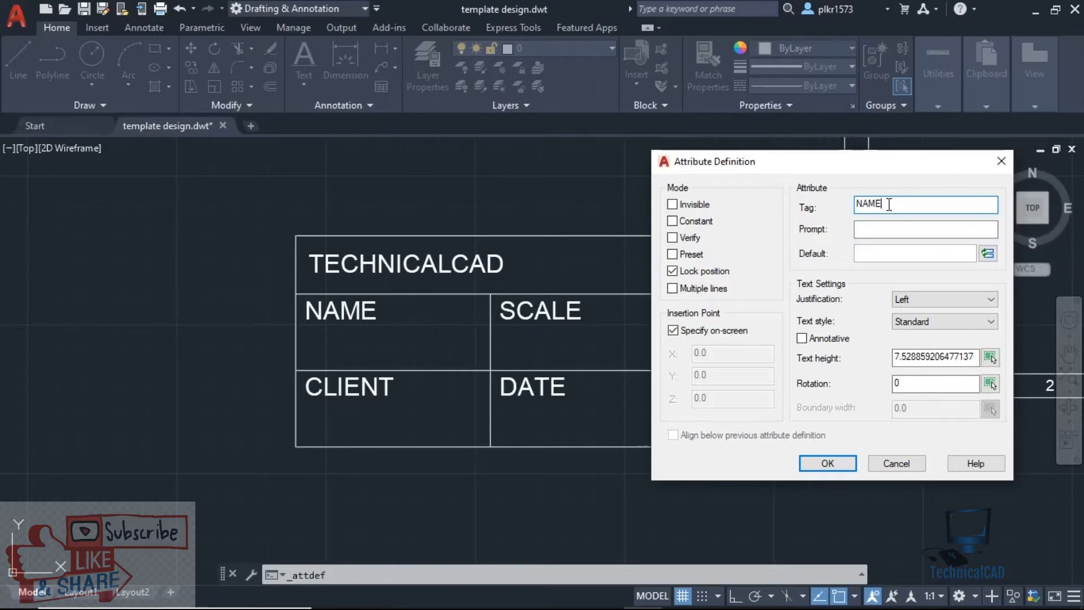
- Set the attribute's prompt and default to NAME and place it directly below the NAME label in its cell
{"action": "left_click", "coordinate": [899, 230]}
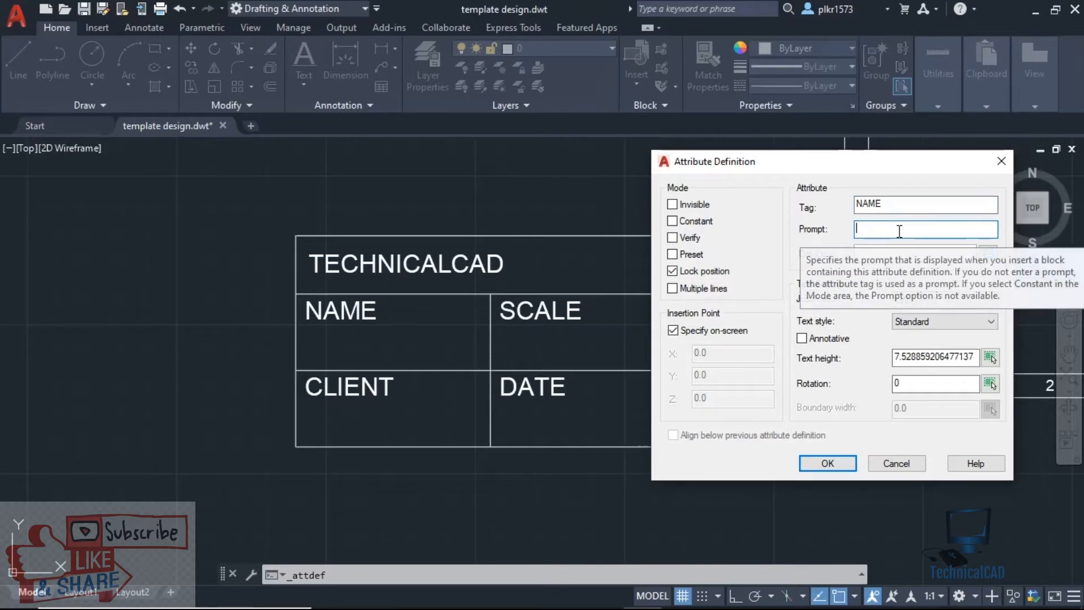
{"action": "type", "text": "NAME"}
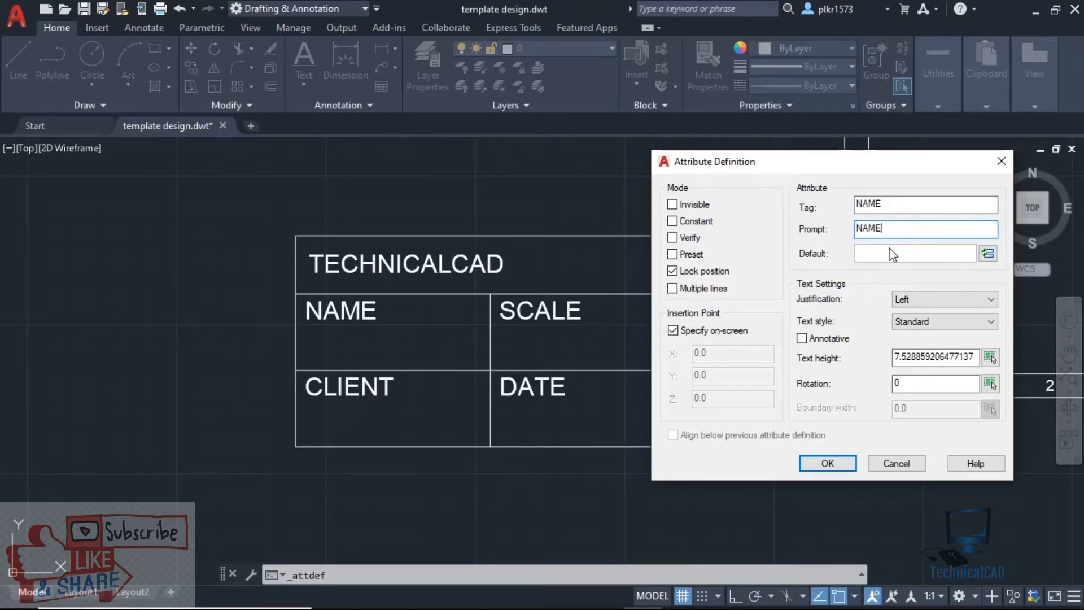
{"action": "left_click", "coordinate": [891, 252]}
{"action": "type", "text": "NAME"}
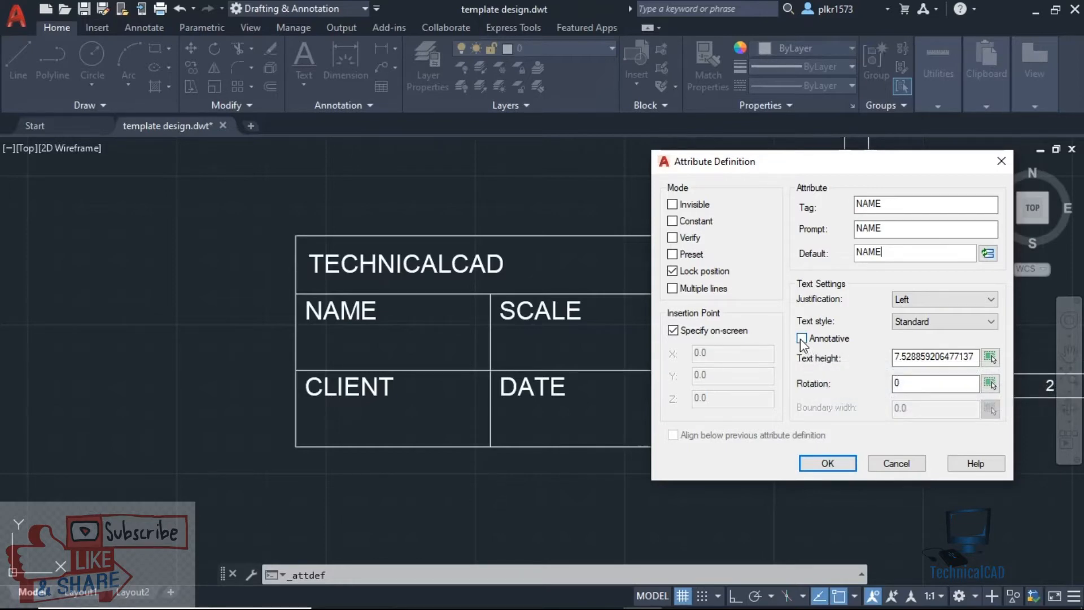
{"action": "left_click", "coordinate": [827, 463]}
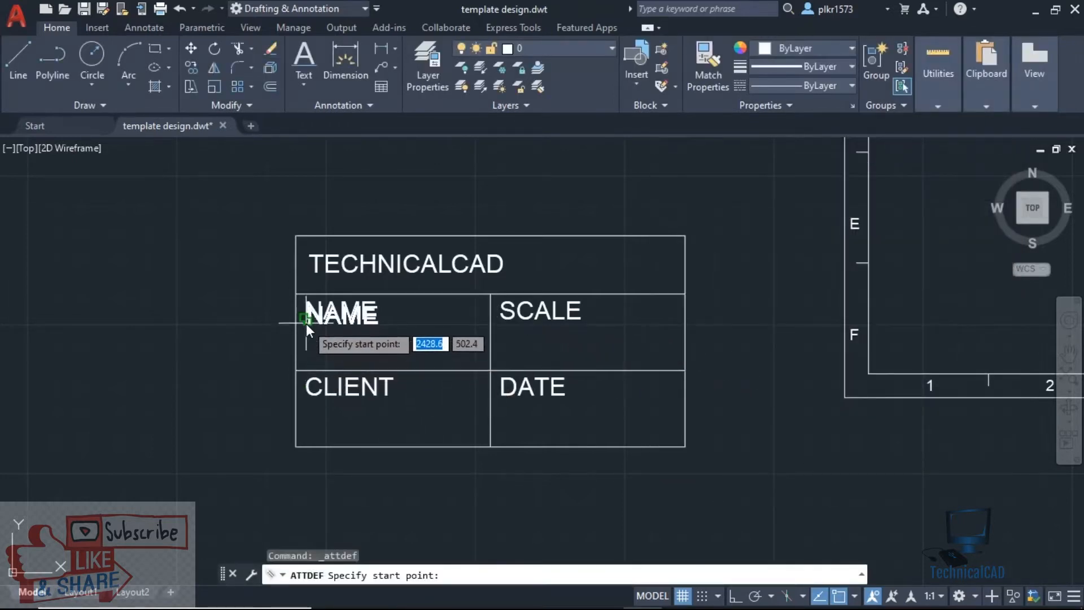
{"action": "left_click", "coordinate": [302, 355]}
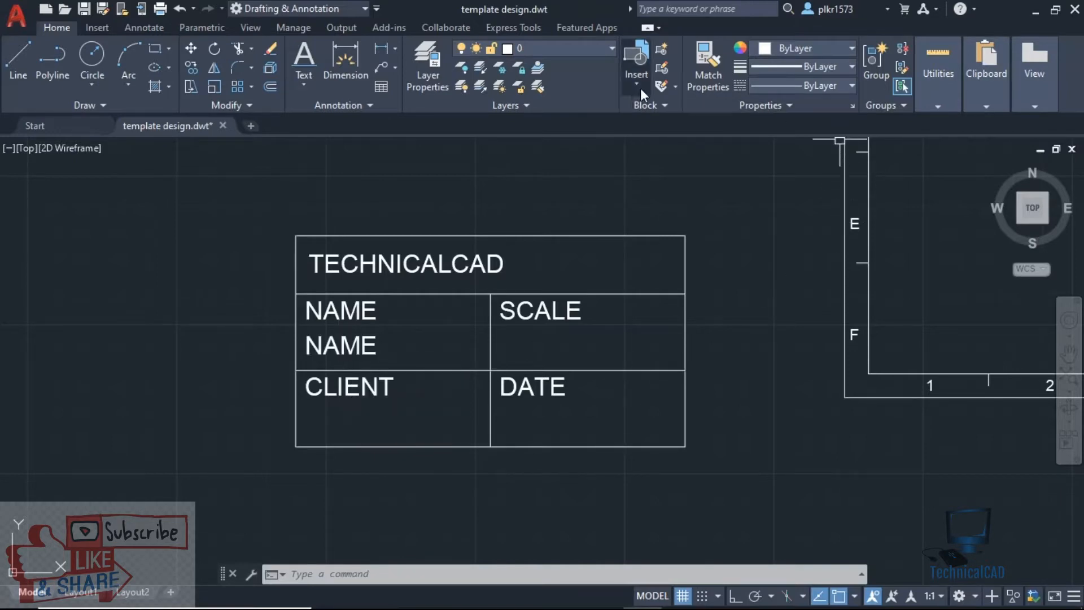
- Define an attribute with tag and prompt SCALE and default 1:1, and place it directly below the SCALE label in its cell
{"action": "left_click", "coordinate": [650, 109]}
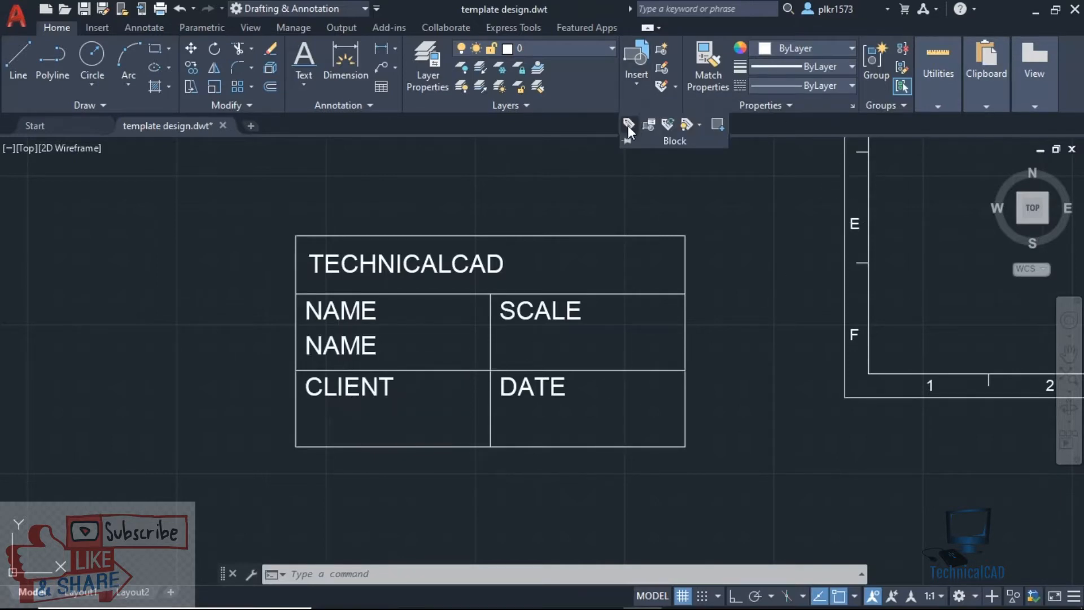
{"action": "left_click", "coordinate": [628, 126]}
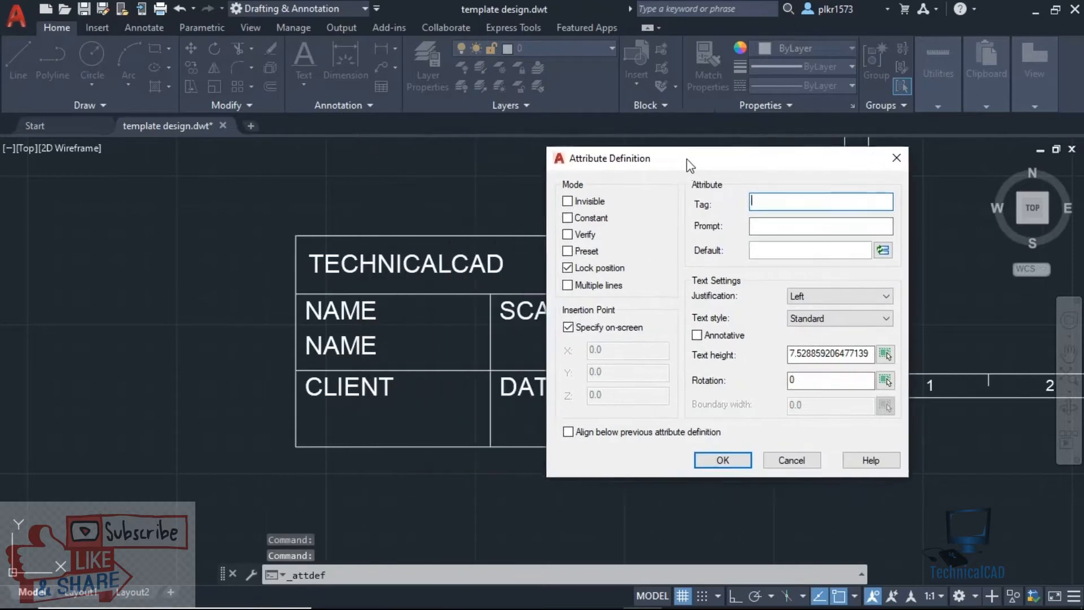
{"action": "left_click_drag", "start_coordinate": [687, 158], "coordinate": [782, 149]}
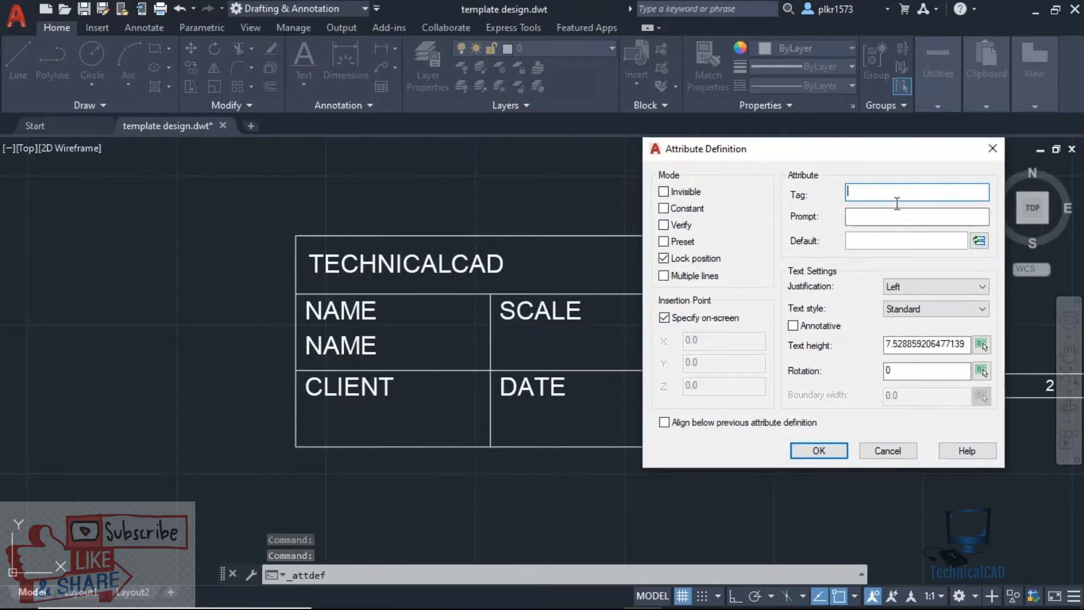
{"action": "type", "text": "SCALE"}
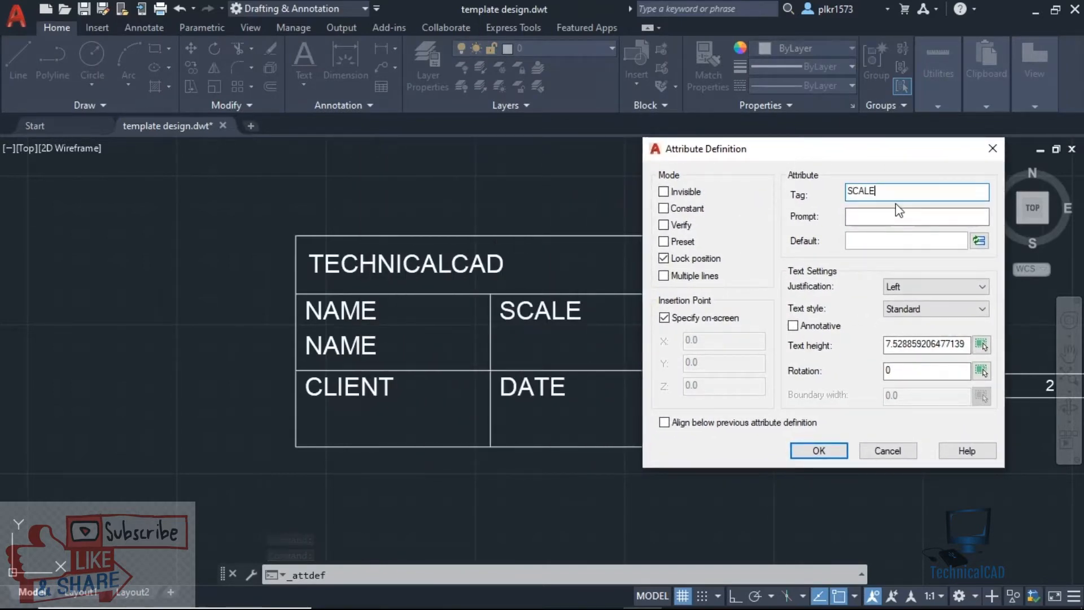
{"action": "left_click", "coordinate": [897, 213]}
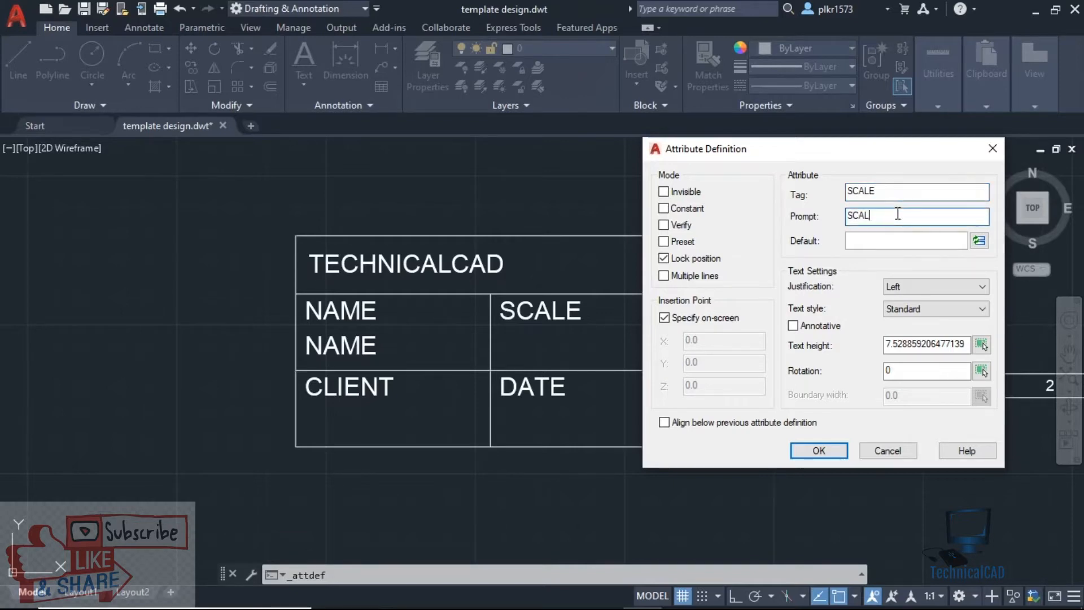
{"action": "left_click", "coordinate": [894, 245]}
{"action": "type", "text": "1:1"}
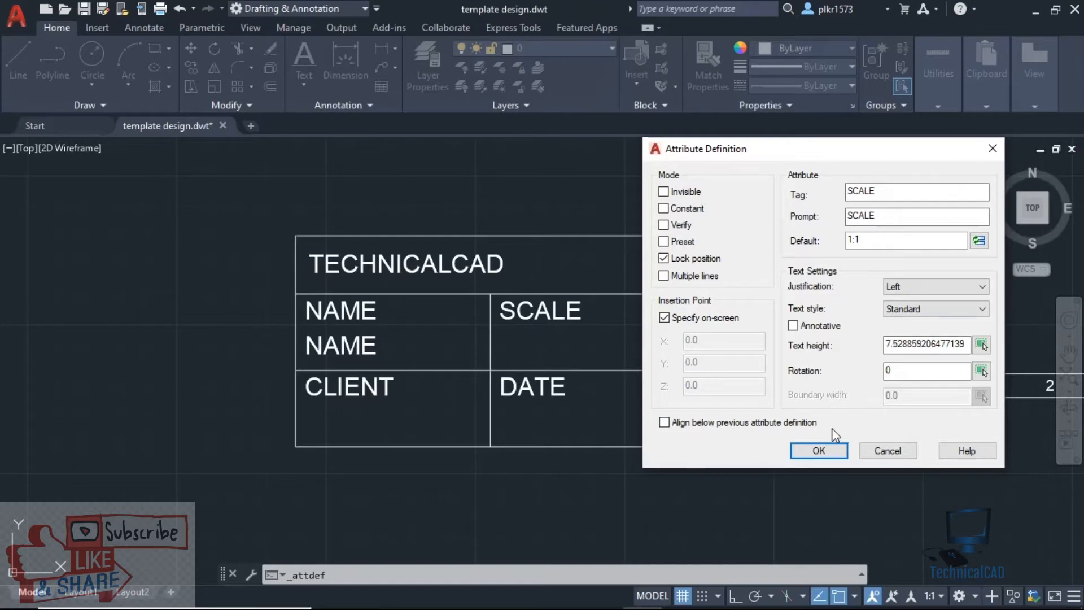
{"action": "left_click", "coordinate": [829, 452]}
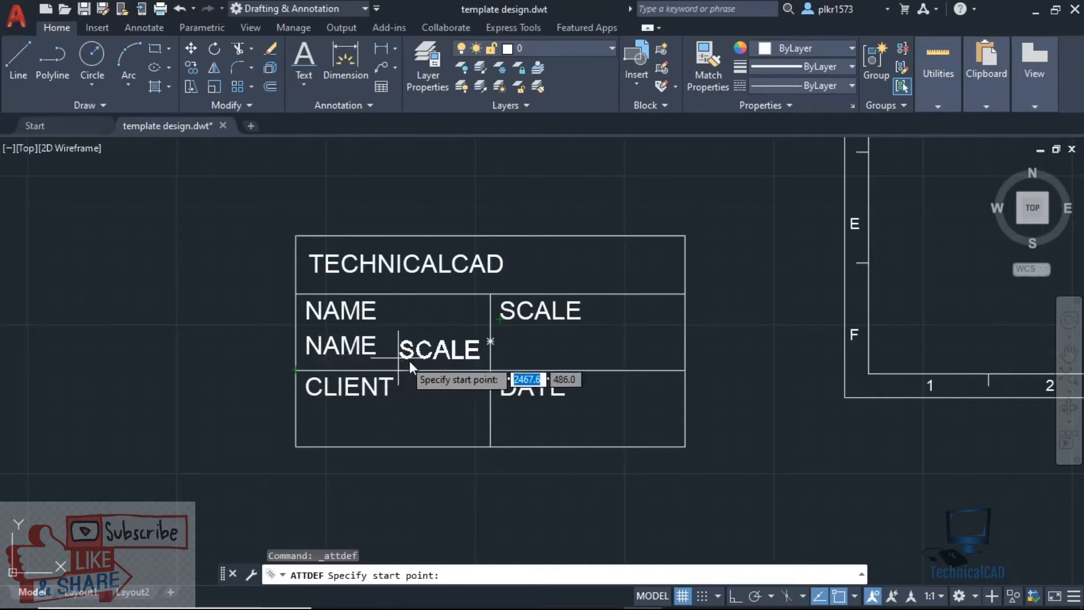
{"action": "left_click", "coordinate": [499, 358]}
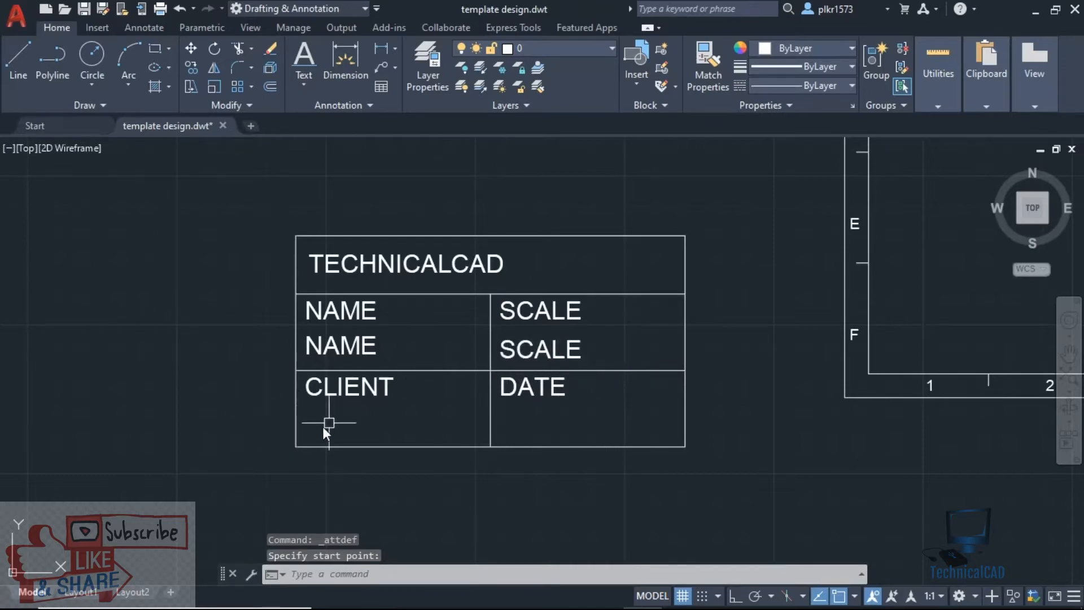
- Define an attribute with tag and prompt CLIENT and default TECHNICALCAD, and place it directly below the CLIENT label
{"action": "left_click", "coordinate": [646, 103]}
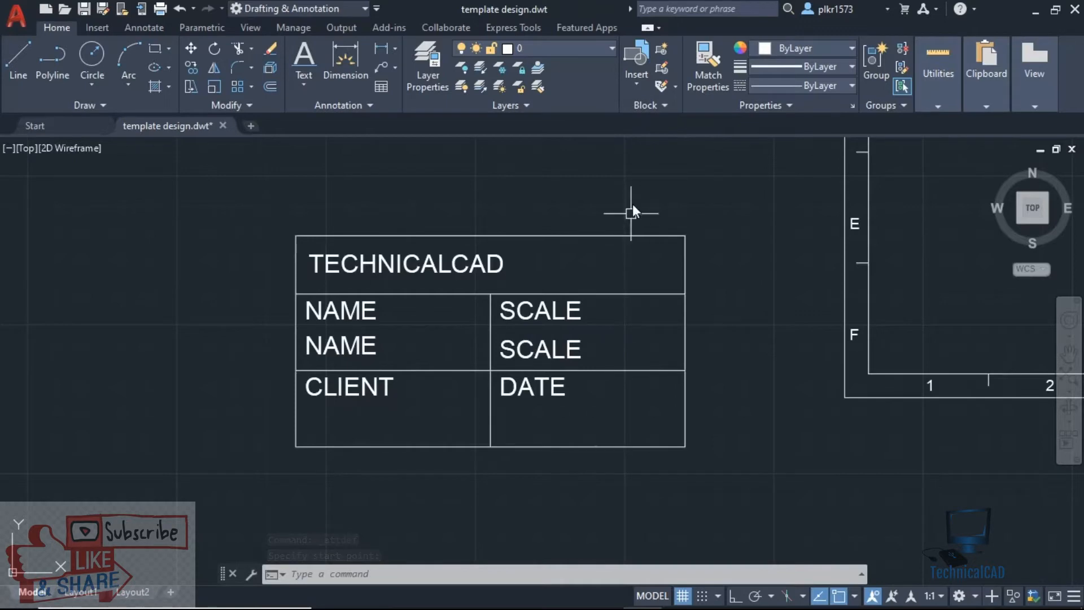
{"action": "left_click", "coordinate": [656, 104]}
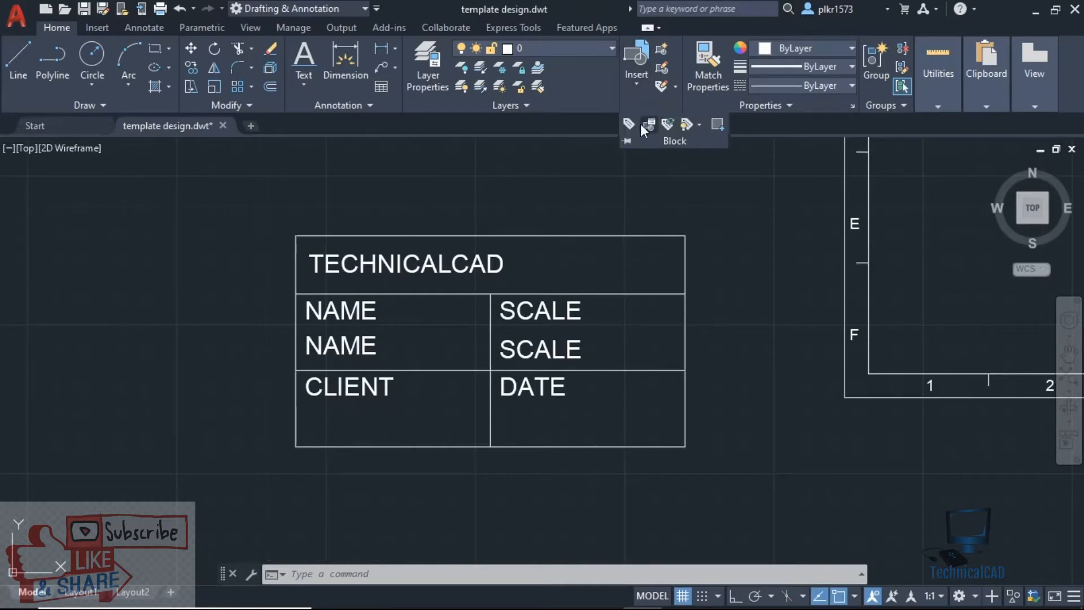
{"action": "left_click", "coordinate": [630, 124]}
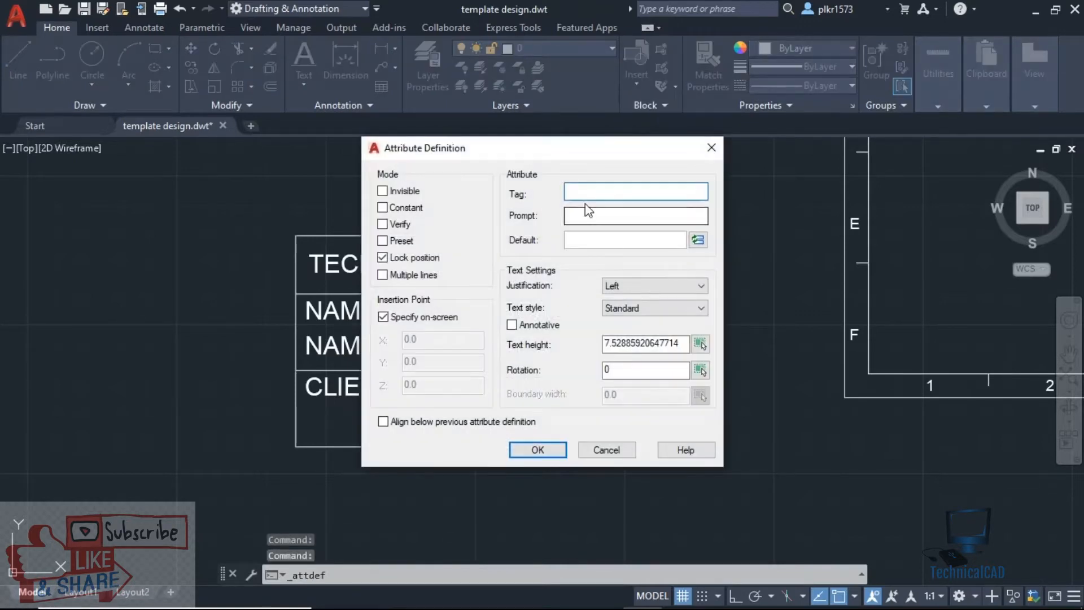
{"action": "type", "text": "CLIENT"}
{"action": "left_click", "coordinate": [574, 216]}
{"action": "type", "text": "CLIE"}
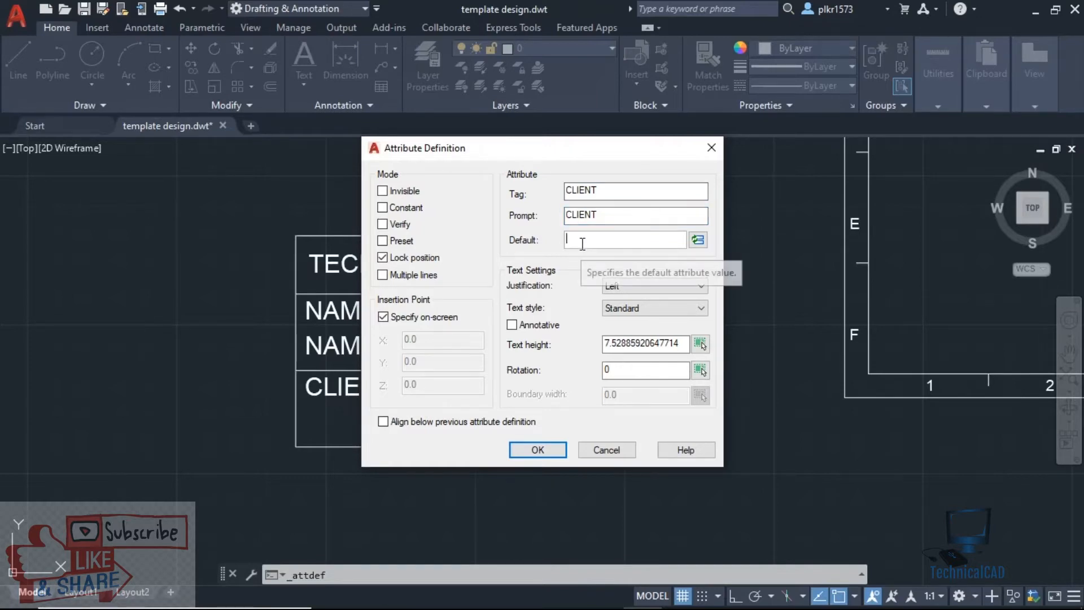
{"action": "left_click", "coordinate": [582, 244]}
{"action": "type", "text": "TECHNICALCAD"}
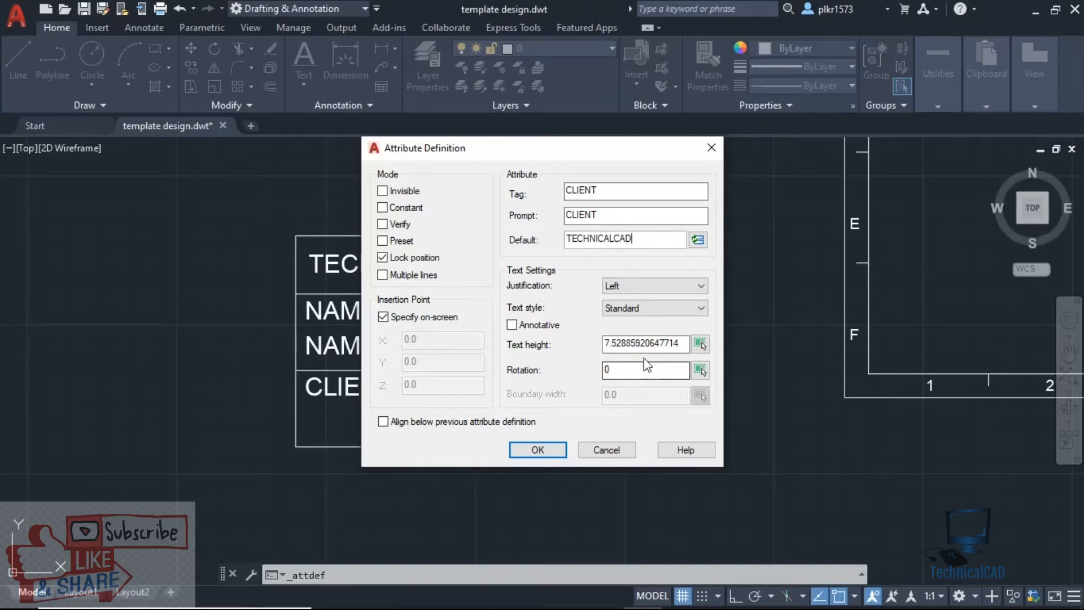
{"action": "left_click", "coordinate": [537, 449]}
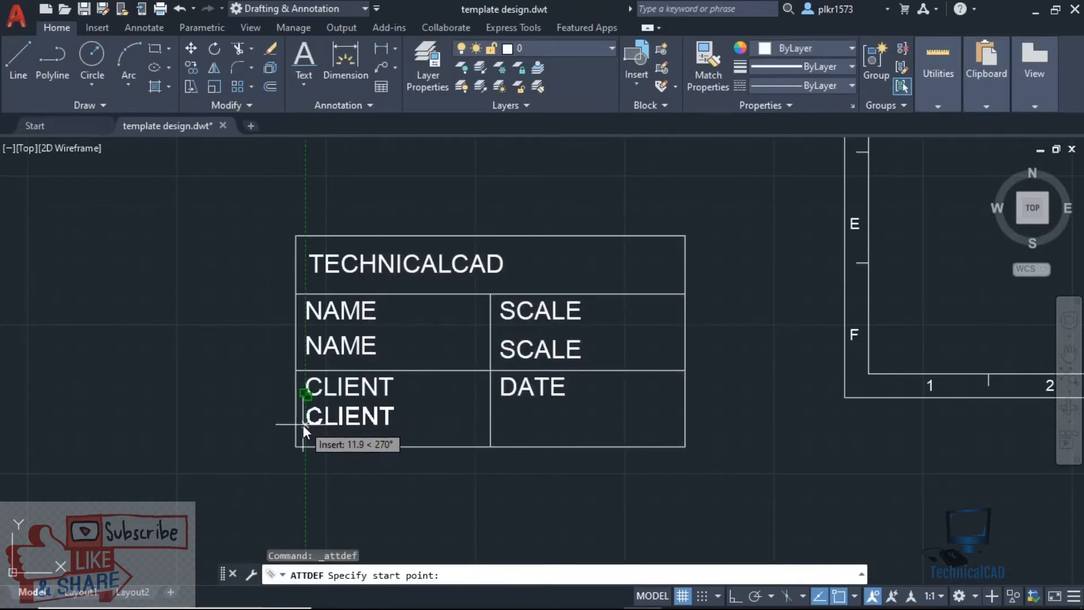
{"action": "left_click", "coordinate": [302, 427]}
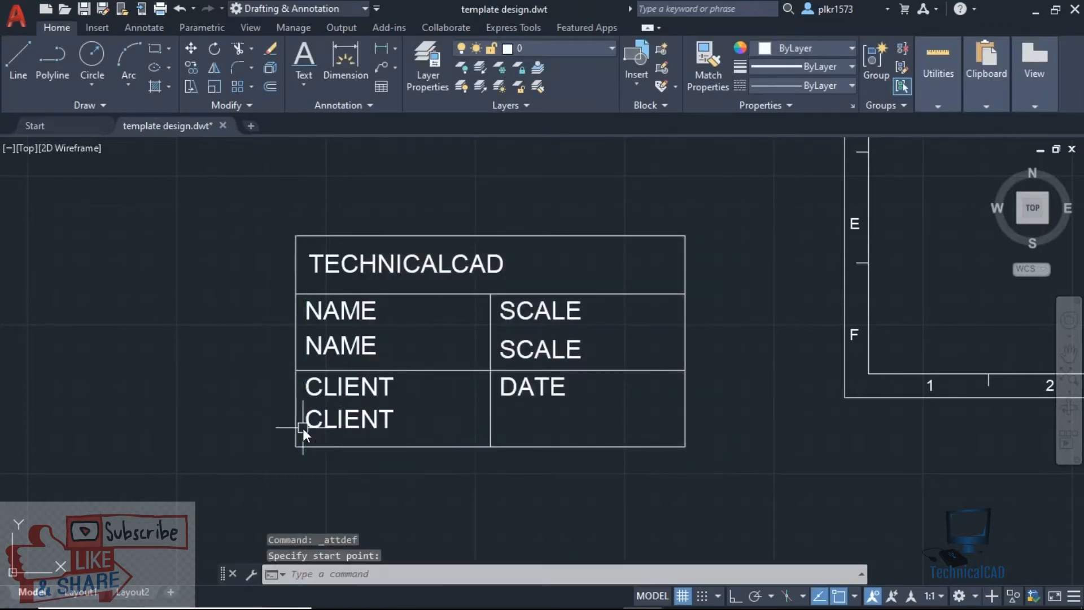
- Start a new attribute definition with the tag and prompt both set to DATE
{"action": "left_click", "coordinate": [656, 108]}
{"action": "left_click", "coordinate": [628, 123]}
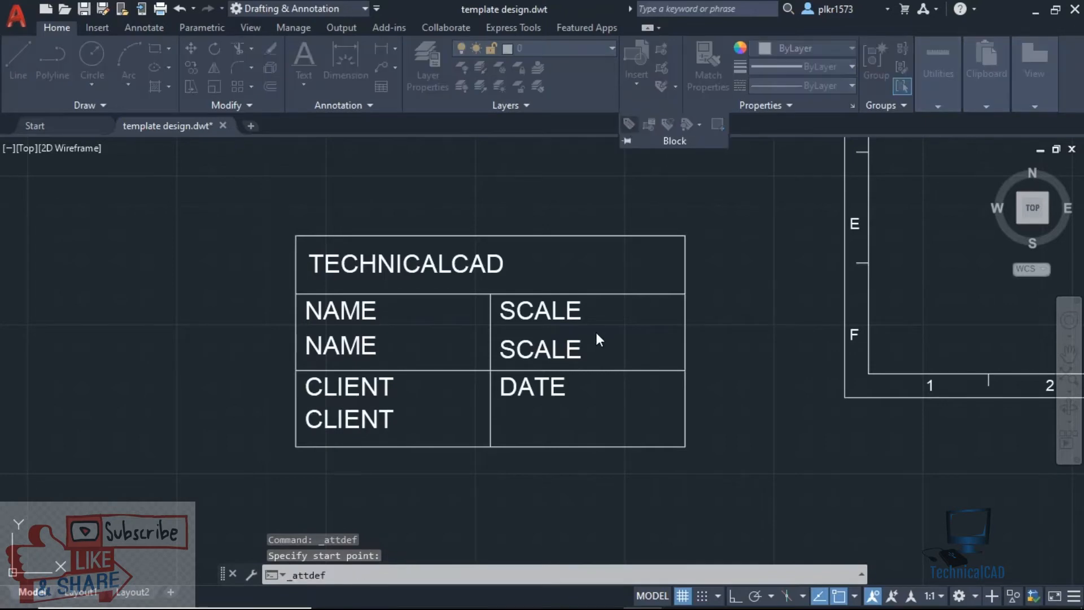
{"action": "type", "text": "D"}
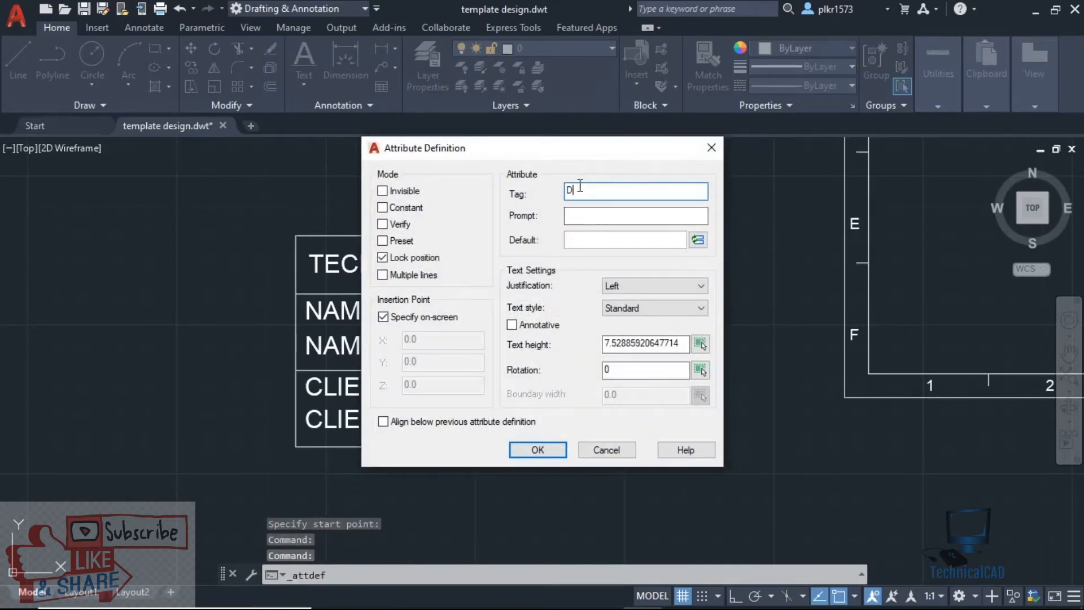
{"action": "type", "text": "ATE"}
{"action": "left_click", "coordinate": [610, 217]}
{"action": "type", "text": "A"}
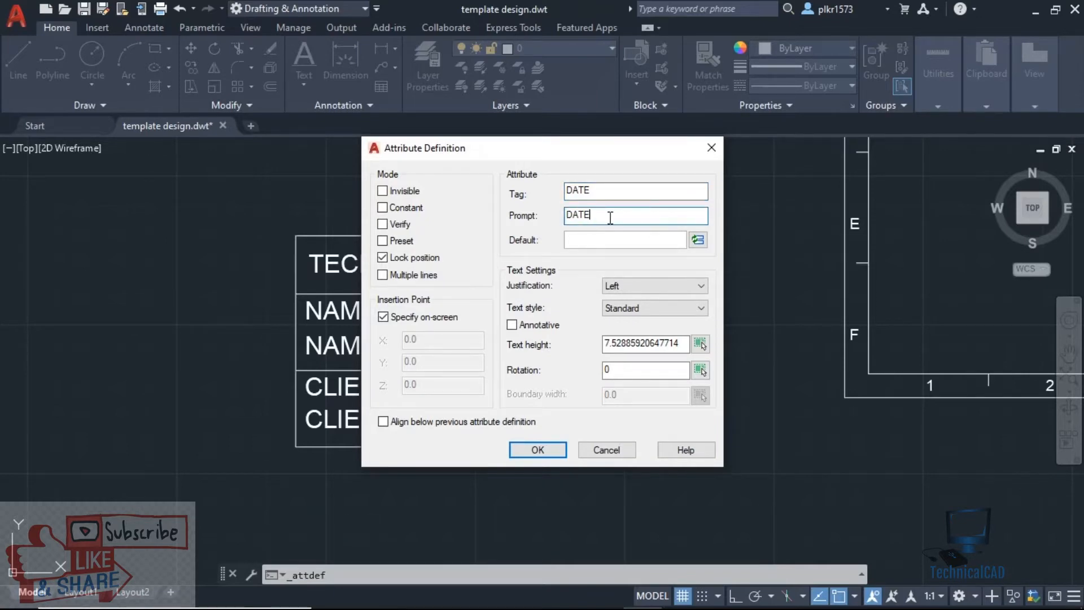
- Assign a CreateDate field in dd.MM.yyyy format as the attribute's default and place the attribute directly below the DATE label
{"action": "left_click", "coordinate": [697, 242]}
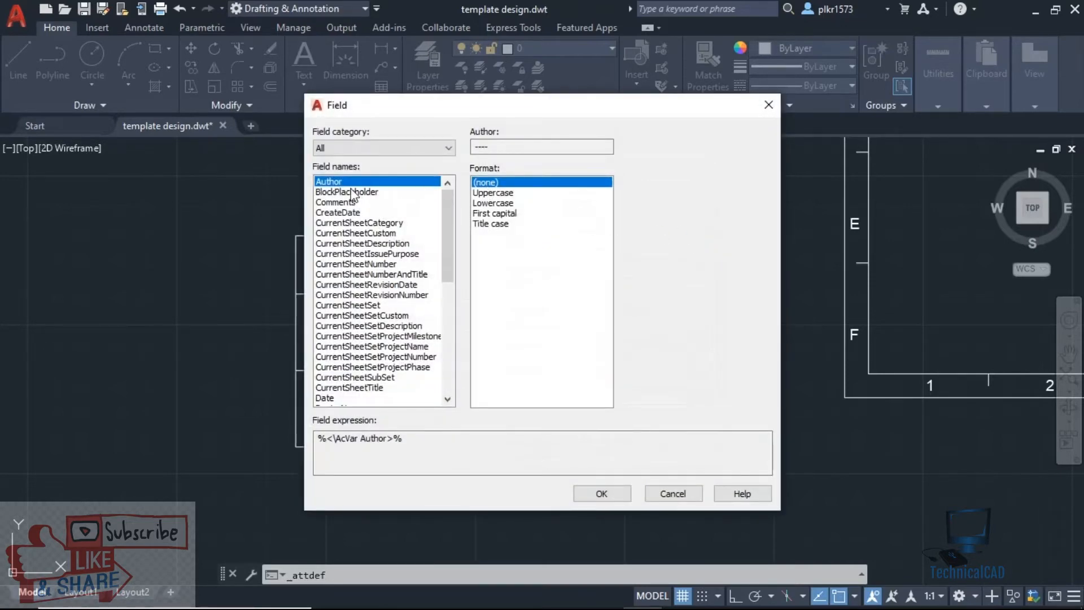
{"action": "left_click", "coordinate": [435, 148]}
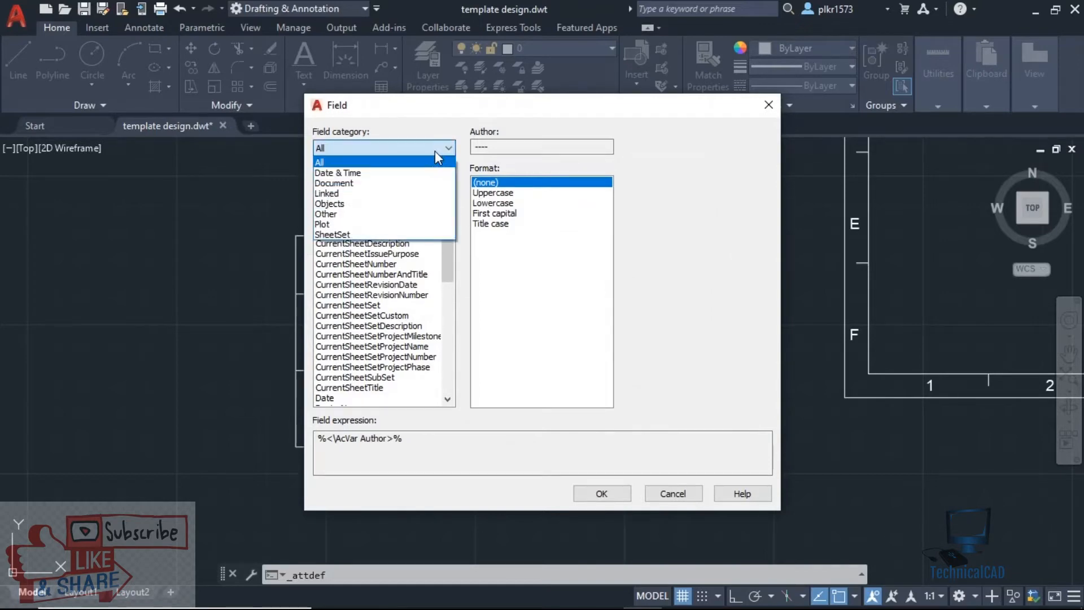
{"action": "left_click", "coordinate": [384, 172]}
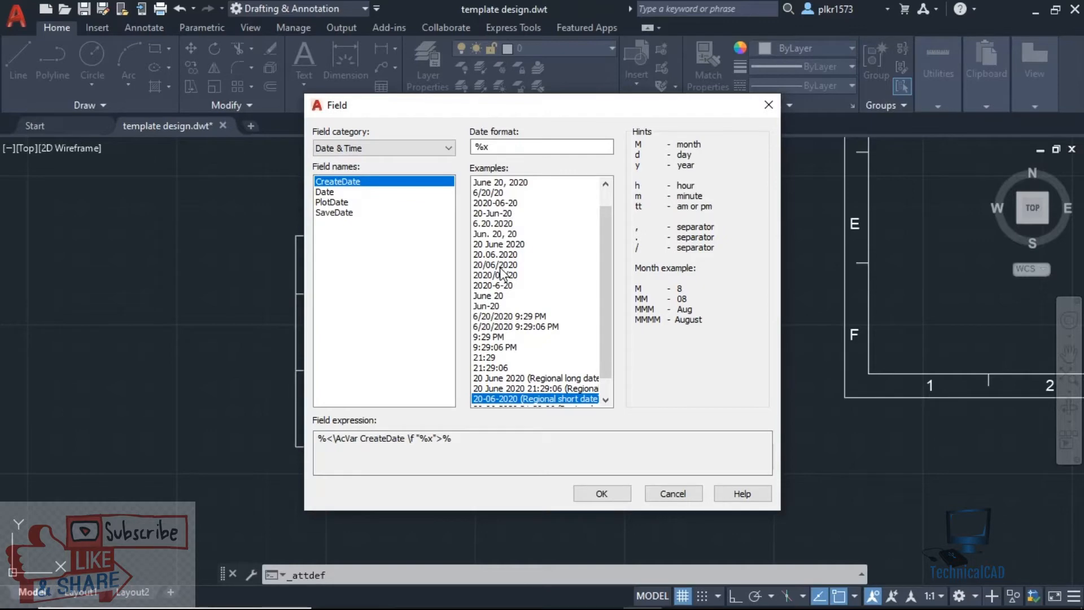
{"action": "left_click", "coordinate": [341, 192]}
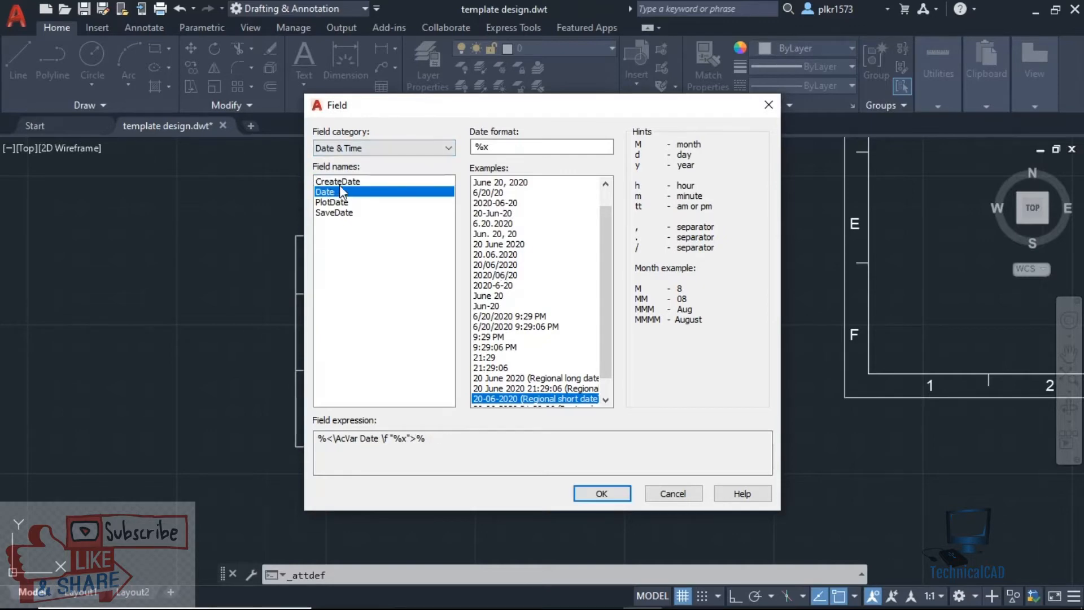
{"action": "left_click", "coordinate": [342, 181]}
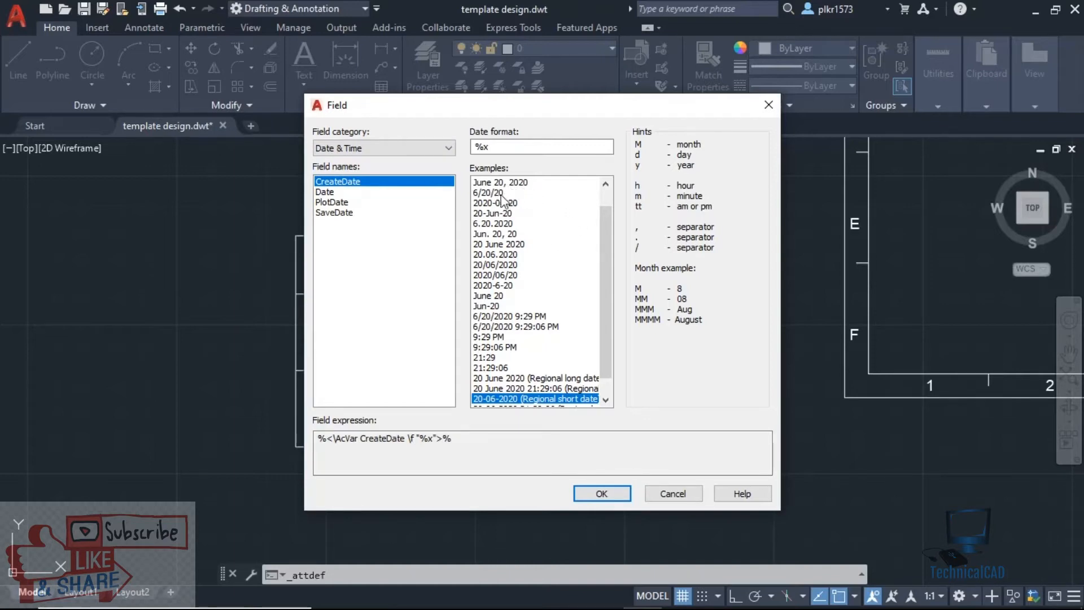
{"action": "left_click", "coordinate": [494, 254]}
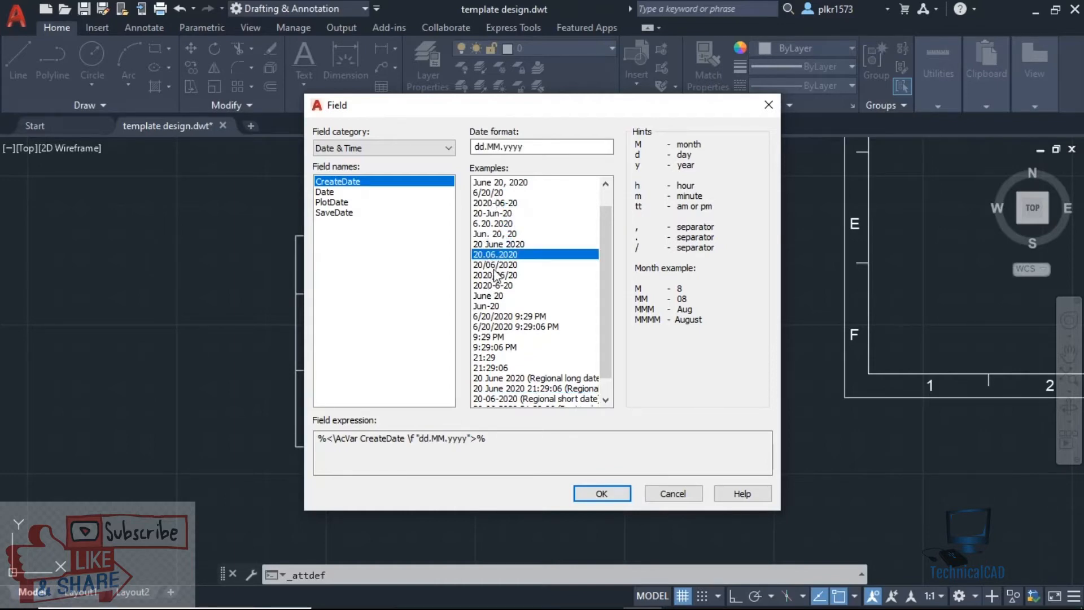
{"action": "left_click", "coordinate": [609, 493]}
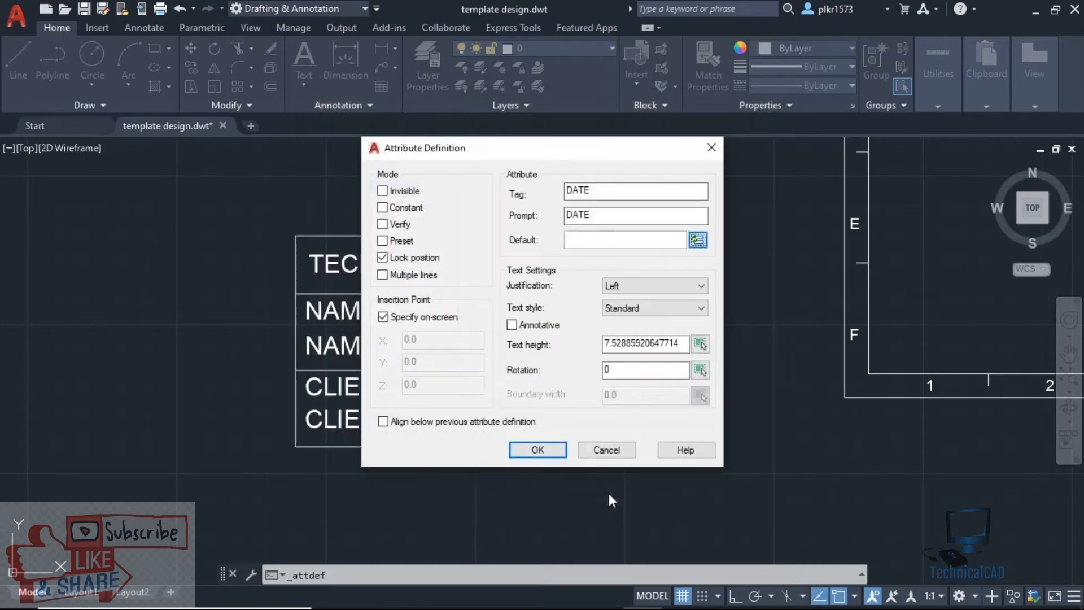
{"action": "left_click", "coordinate": [537, 450]}
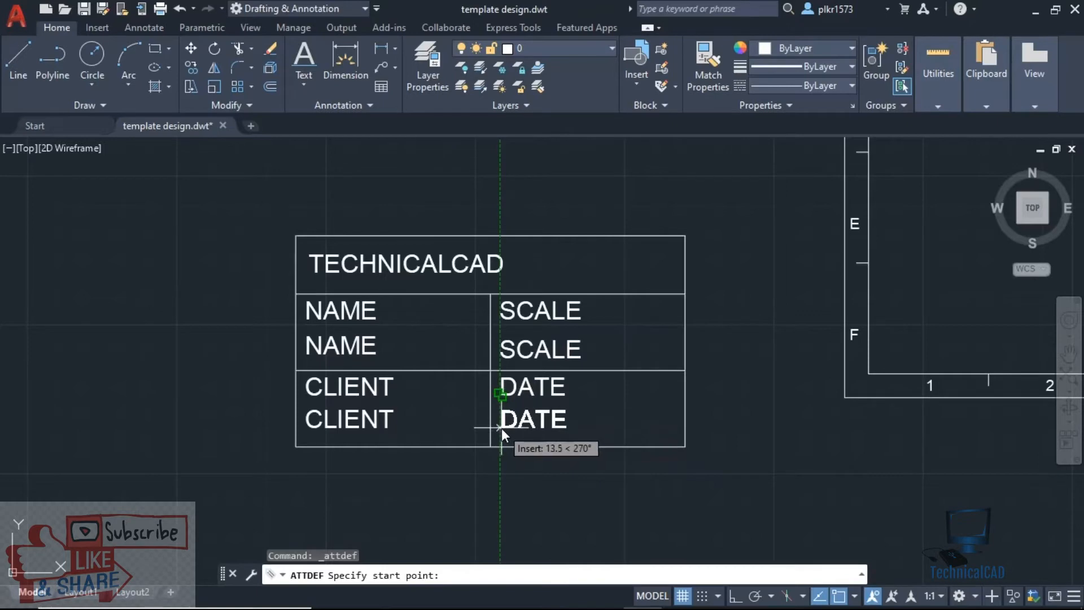
{"action": "left_click", "coordinate": [501, 428]}
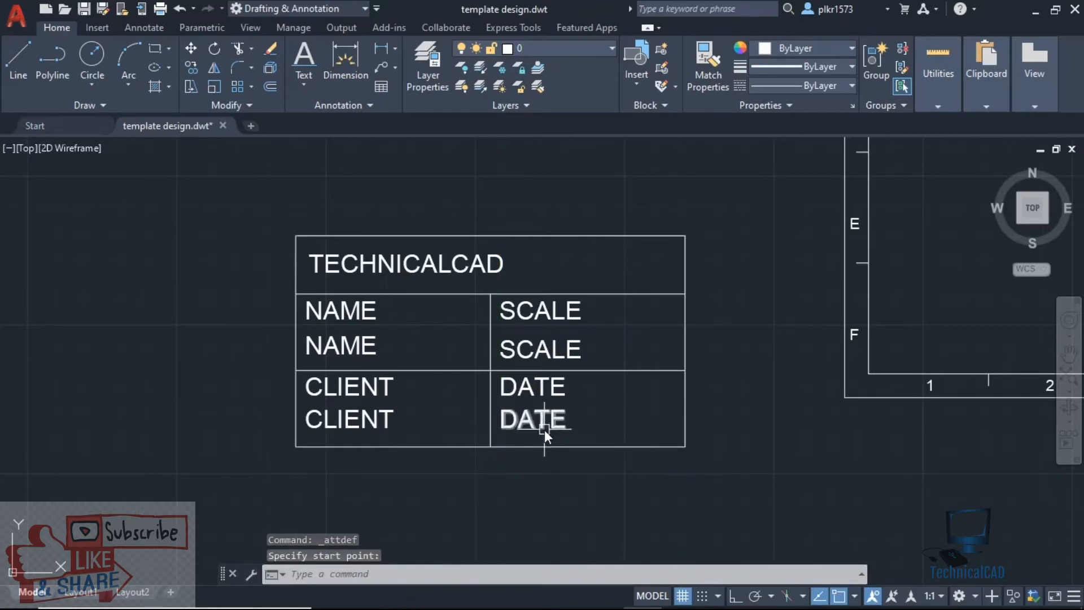
- Select the whole table with its labels and attributes and start a block definition named TITLE BLOCK
{"action": "left_click", "coordinate": [756, 483]}
{"action": "left_click", "coordinate": [267, 170]}
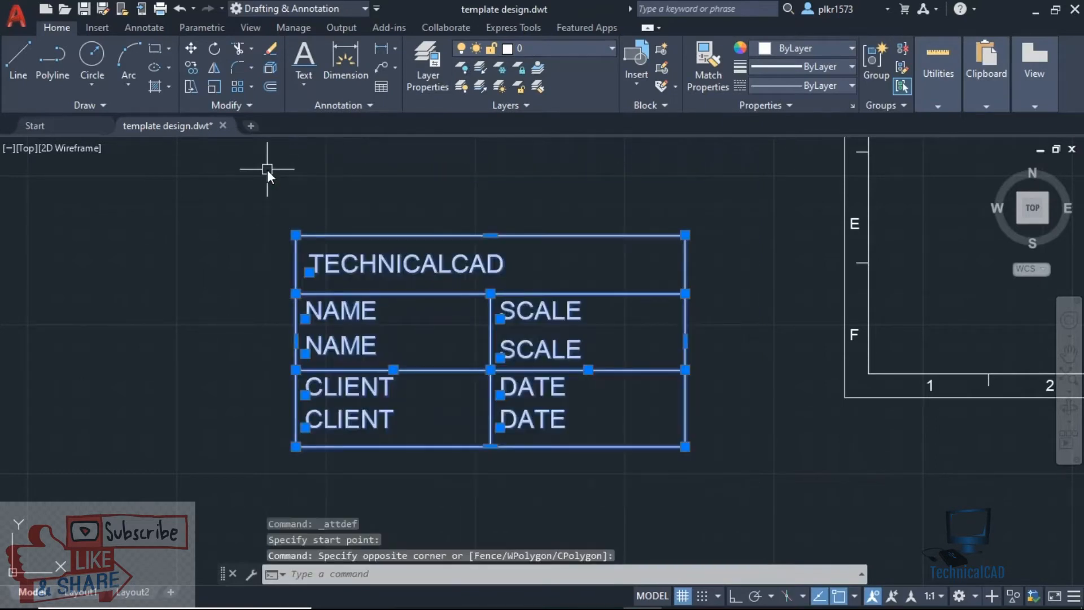
{"action": "type", "text": "b"}
{"action": "key", "text": "Return"}
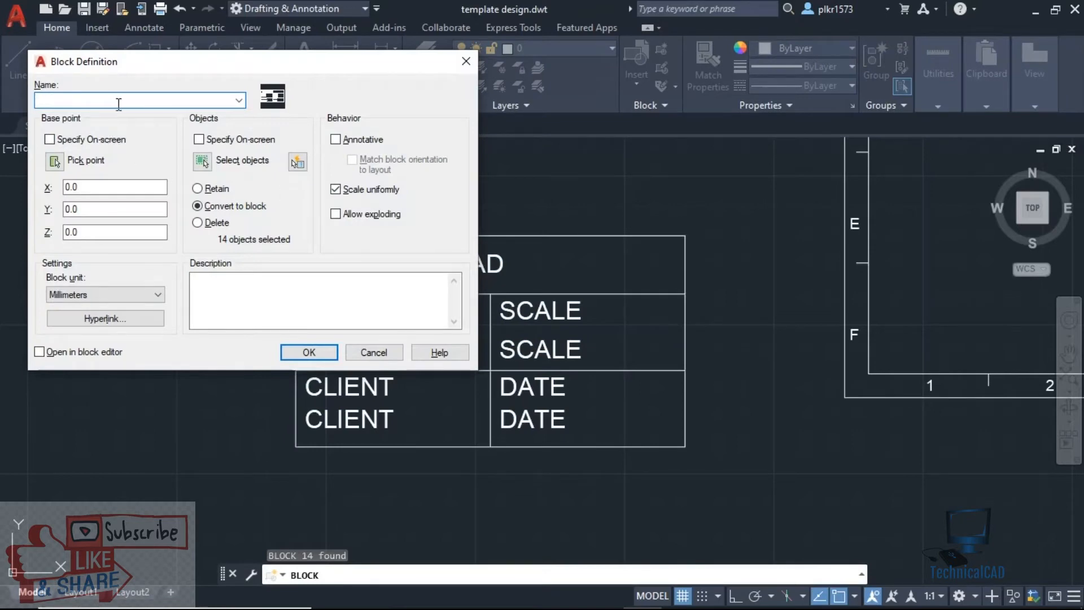
{"action": "type", "text": "TITLE BLOCK"}
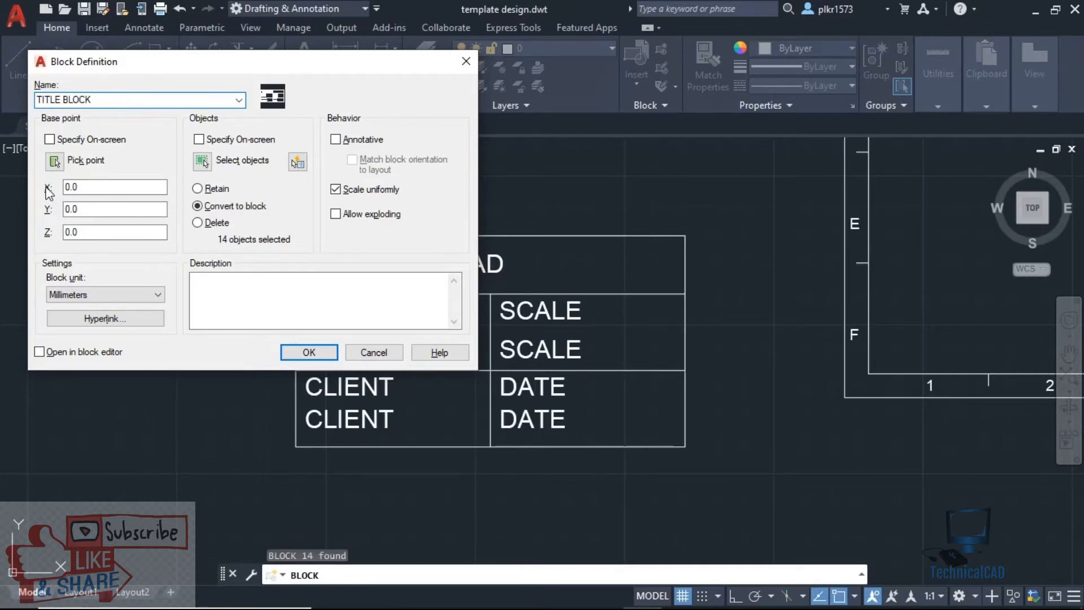
- Set the block's base point at the table's lower-left corner and create the block with the source objects deleted
{"action": "left_click", "coordinate": [55, 162]}
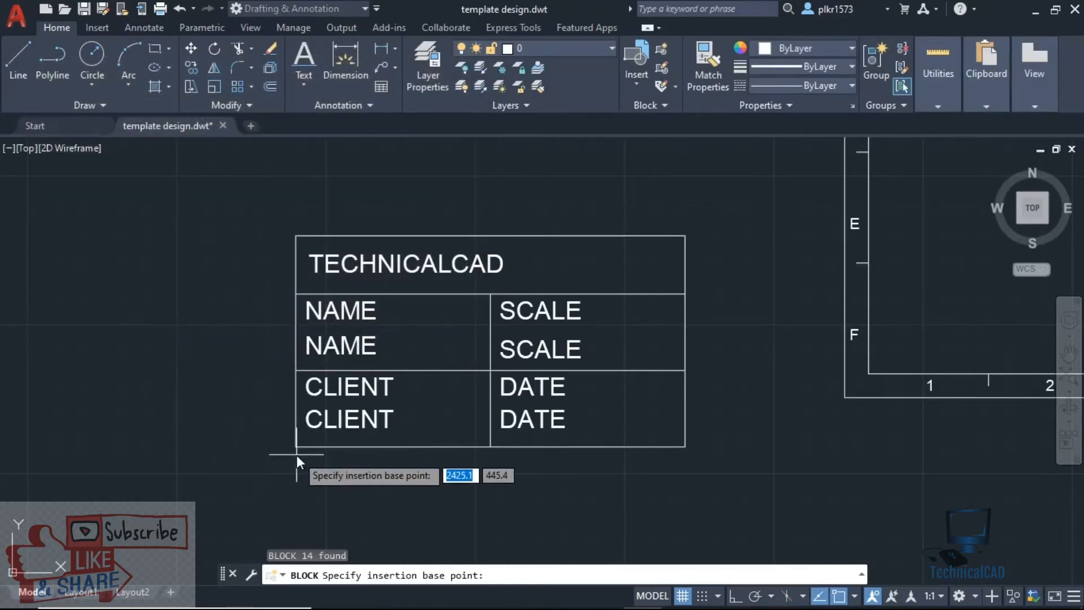
{"action": "left_click", "coordinate": [293, 449]}
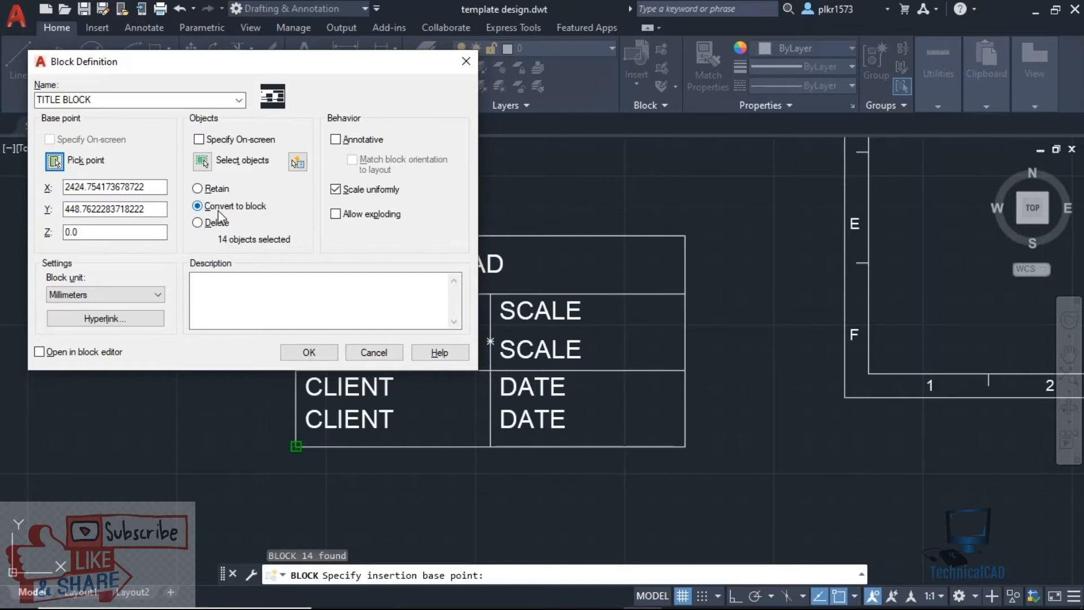
{"action": "left_click", "coordinate": [197, 222]}
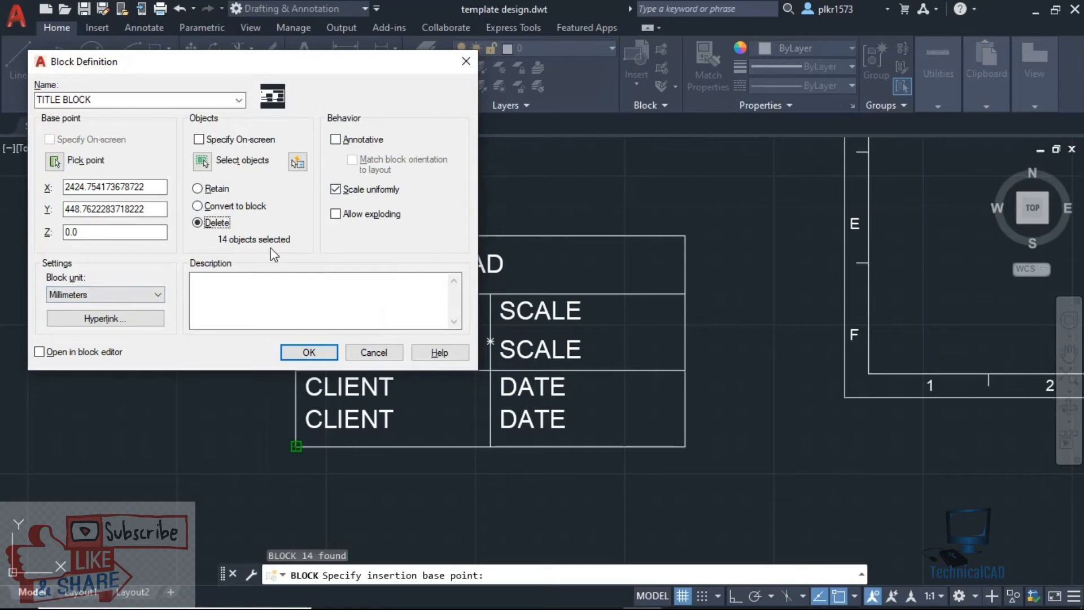
{"action": "left_click", "coordinate": [309, 353]}
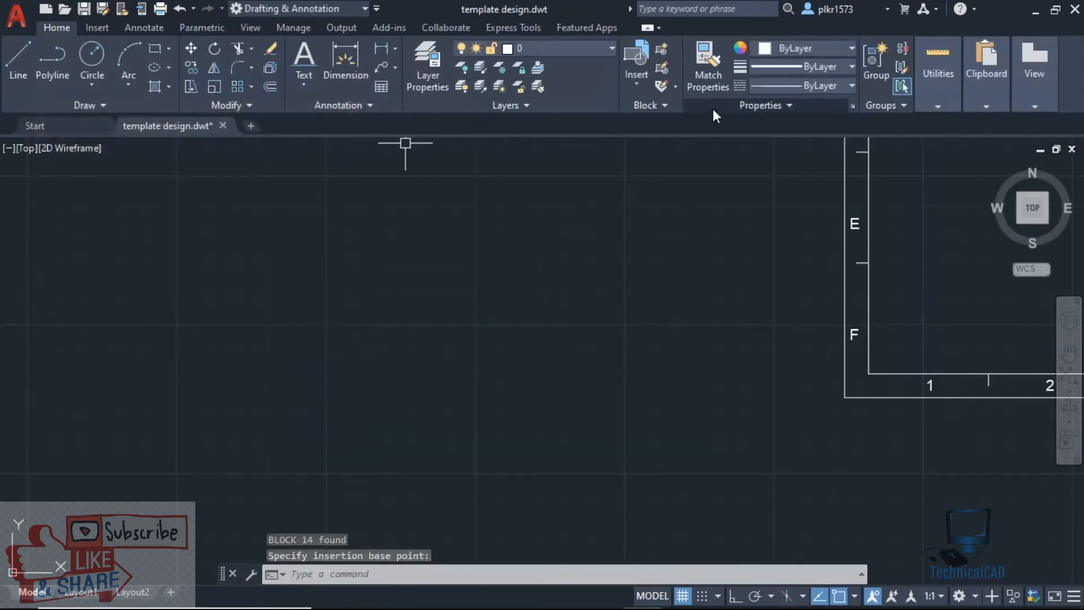
- Insert the TITLE BLOCK block into the empty area beside the drawing frame
{"action": "left_click", "coordinate": [637, 82]}
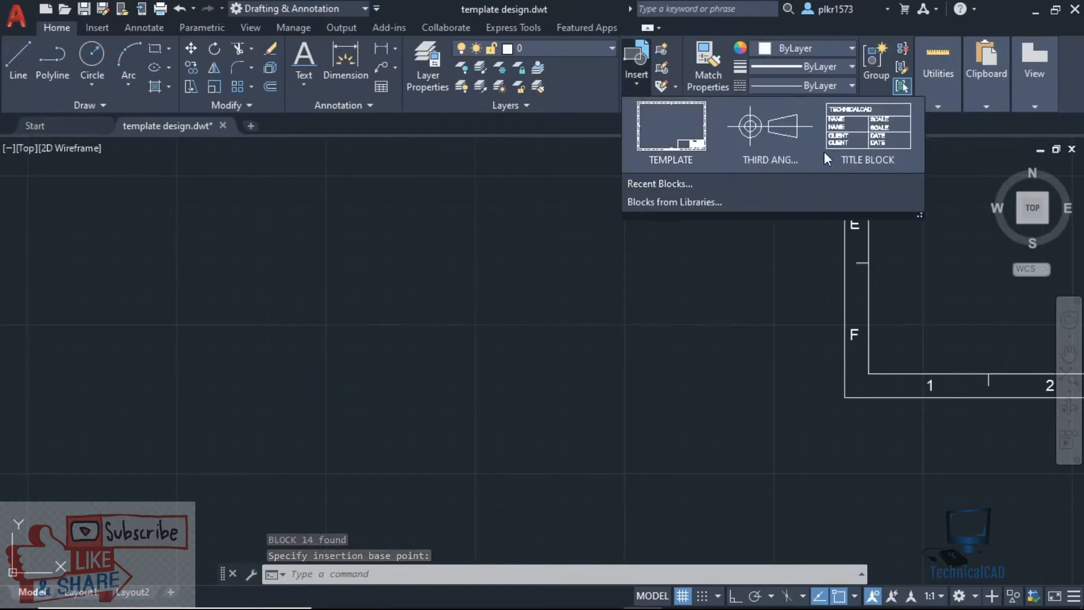
{"action": "left_click", "coordinate": [875, 141]}
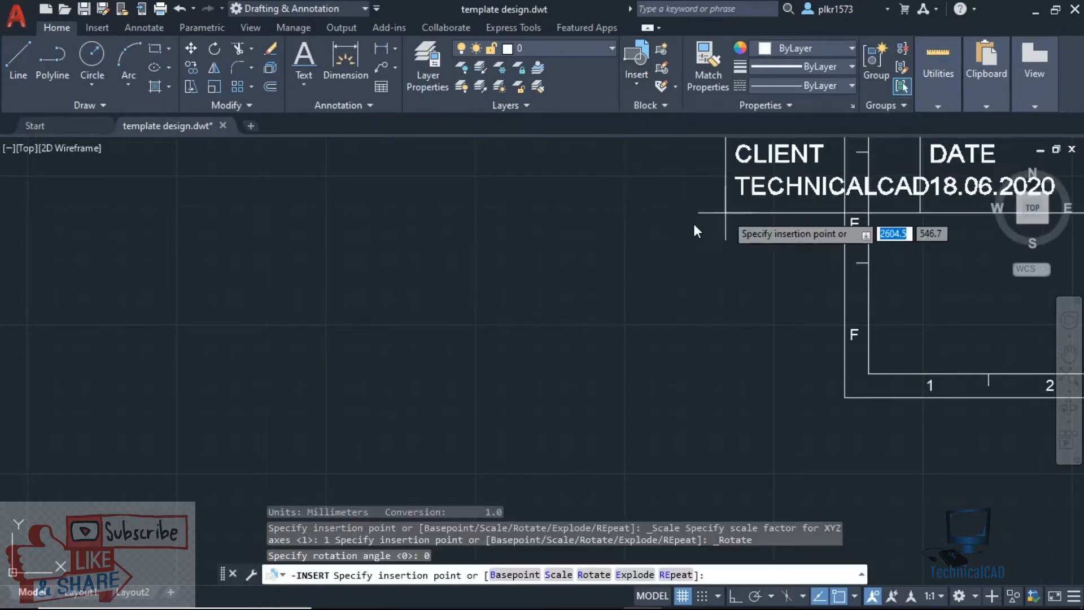
{"action": "left_click", "coordinate": [296, 418]}
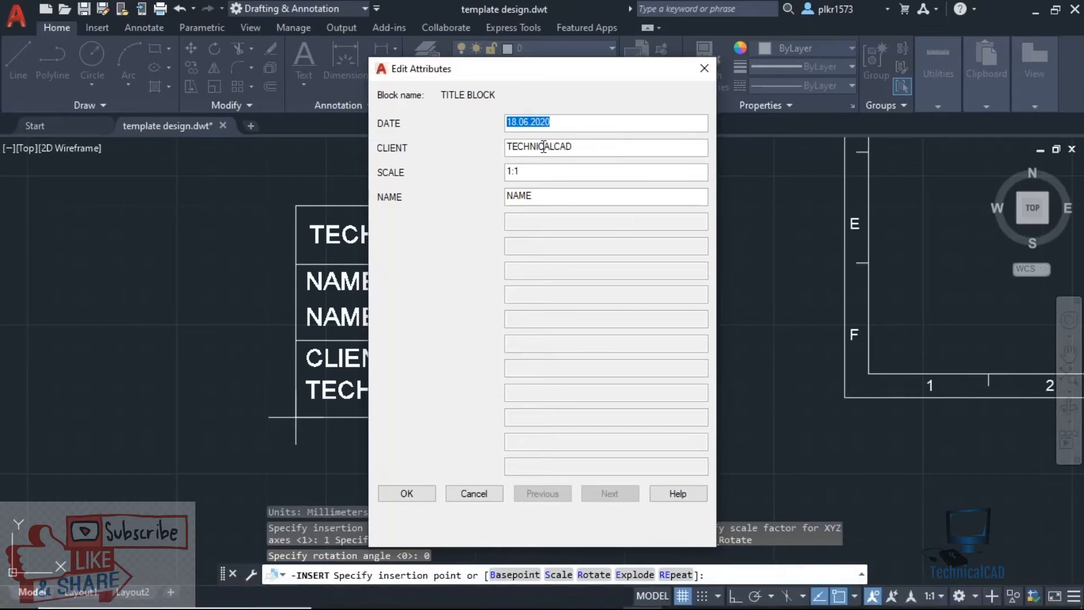
- Set the inserted block's DATE attribute to 20.06.2020 as plain text, leaving the field settings unchanged
{"action": "double_click", "coordinate": [516, 123]}
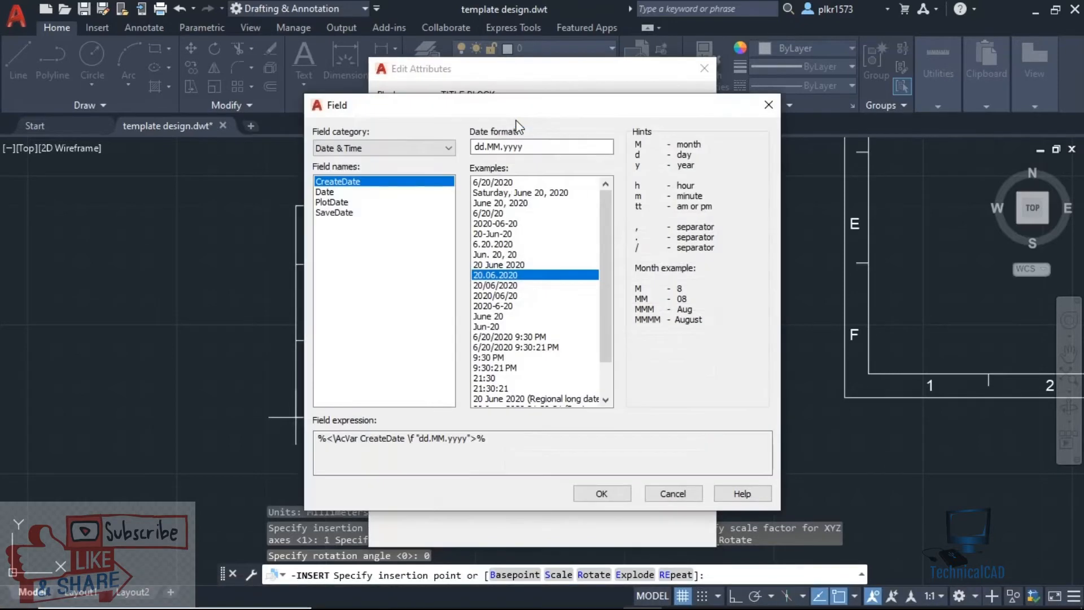
{"action": "left_click", "coordinate": [767, 106]}
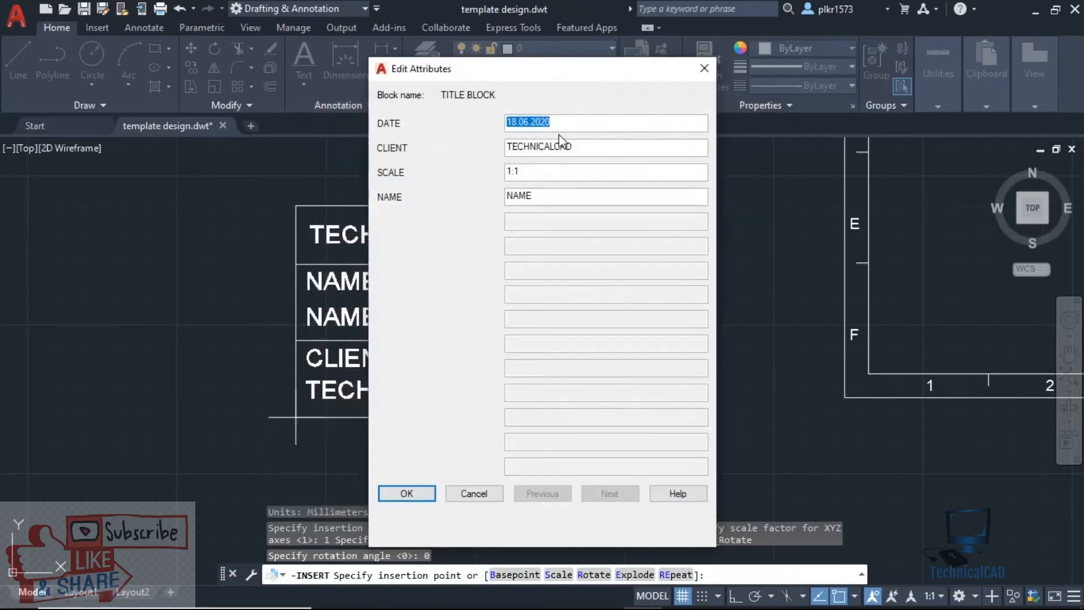
{"action": "type", "text": "20.06.2020"}
{"action": "key", "text": "Tab"}
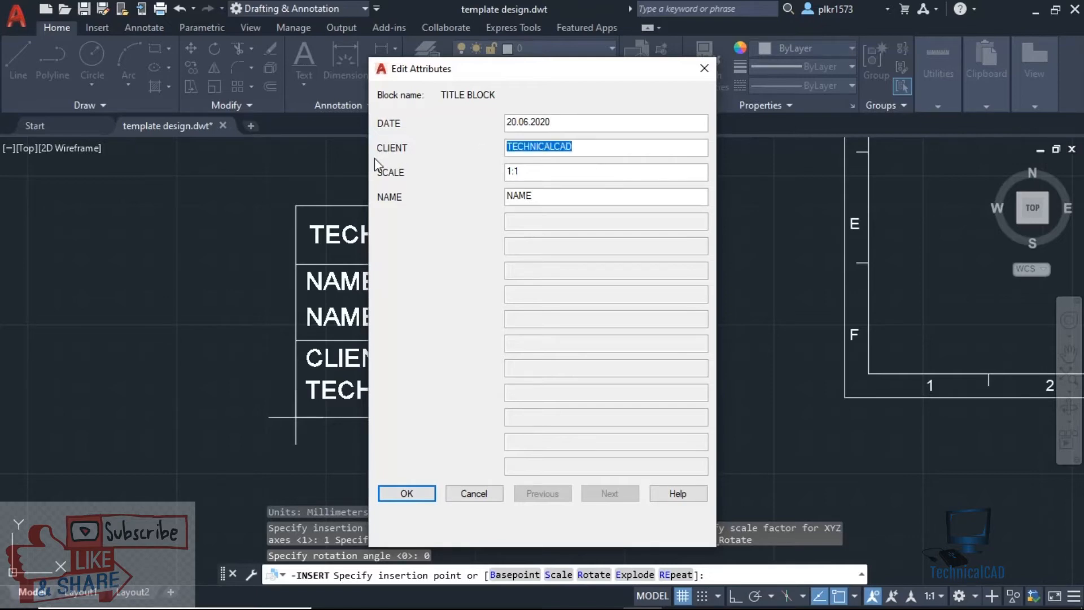
- Enter TECHNICALCAD as the CLIENT and FLANGE as the NAME, and accept the block's attribute values
{"action": "type", "text": "M"}
{"action": "key", "text": "BackSpace"}
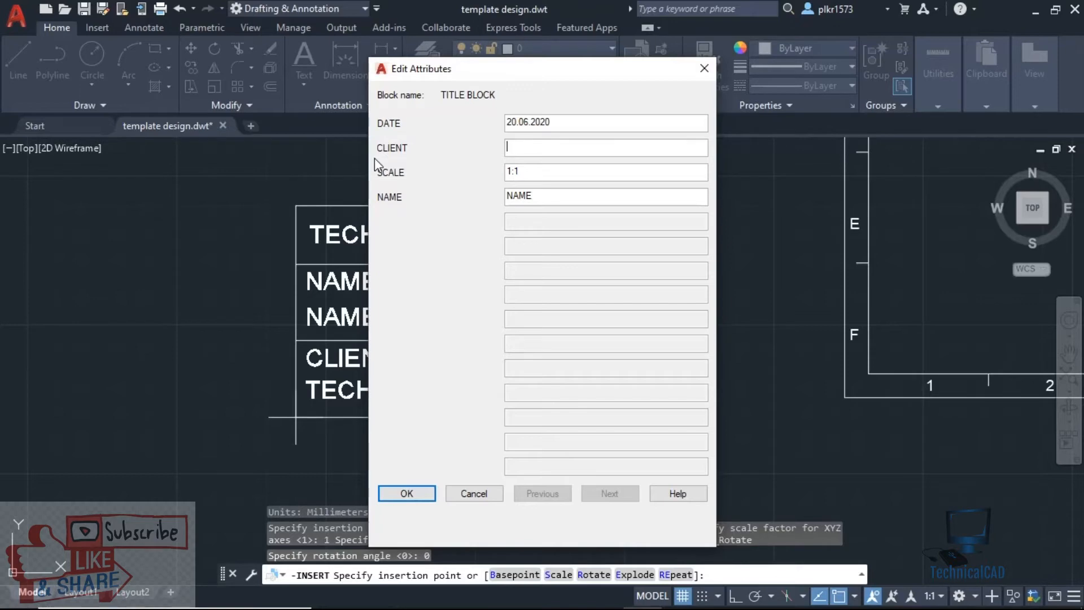
{"action": "type", "text": "TECHNICALCAD"}
{"action": "double_click", "coordinate": [556, 198]}
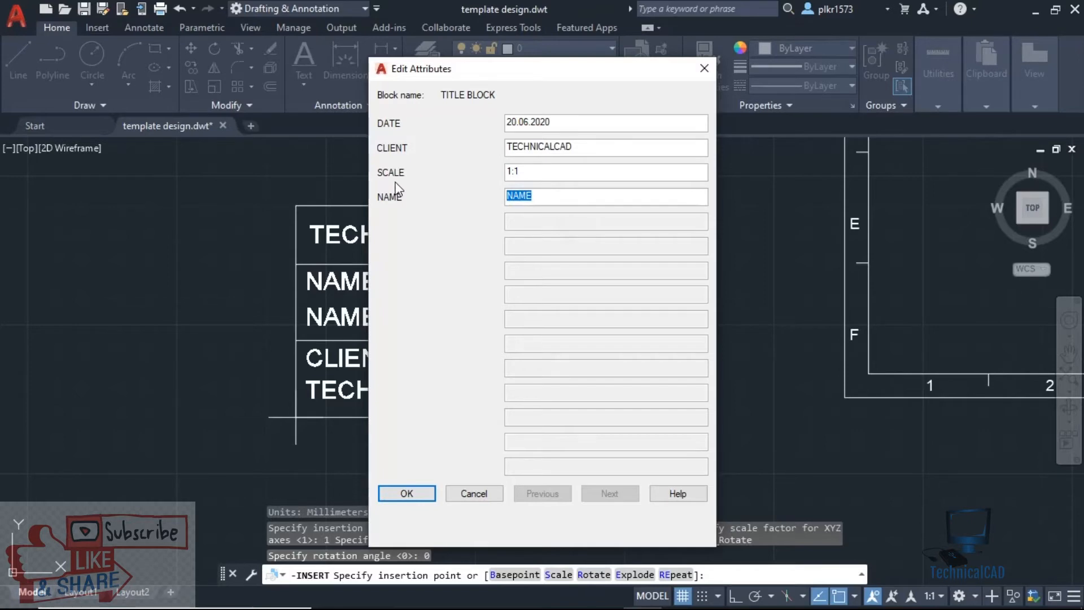
{"action": "type", "text": "FLANGE"}
{"action": "left_click", "coordinate": [408, 493]}
- Examine the inserted title block's attribute values and the detailed title block in the drawing frame's lower-right corner
{"action": "scroll", "coordinate": [484, 383], "scroll_direction": "up", "scroll_amount": 4}
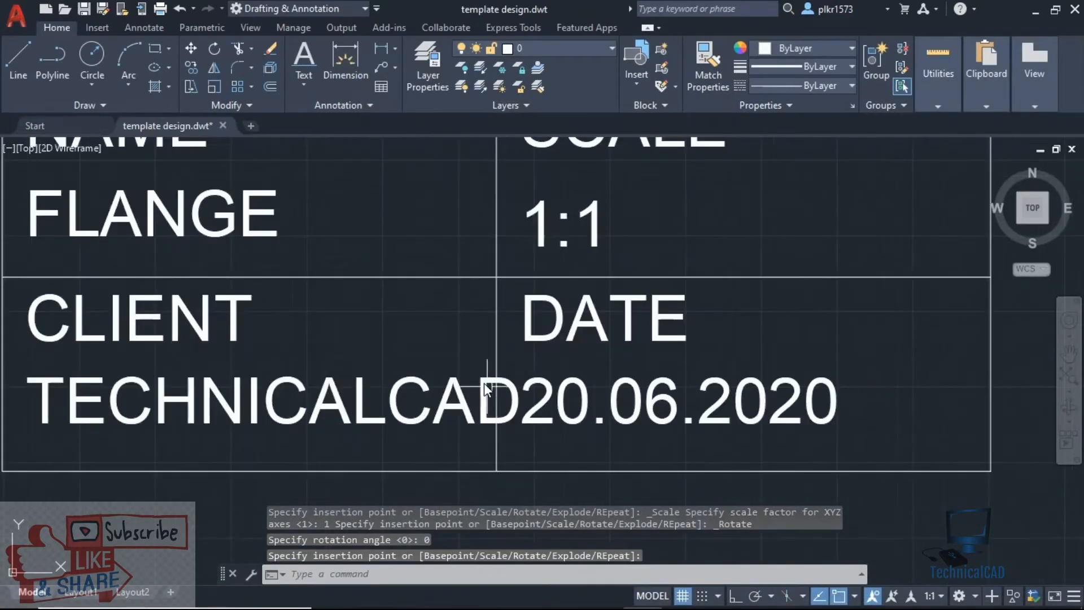
{"action": "scroll", "coordinate": [483, 383], "scroll_direction": "down", "scroll_amount": 4}
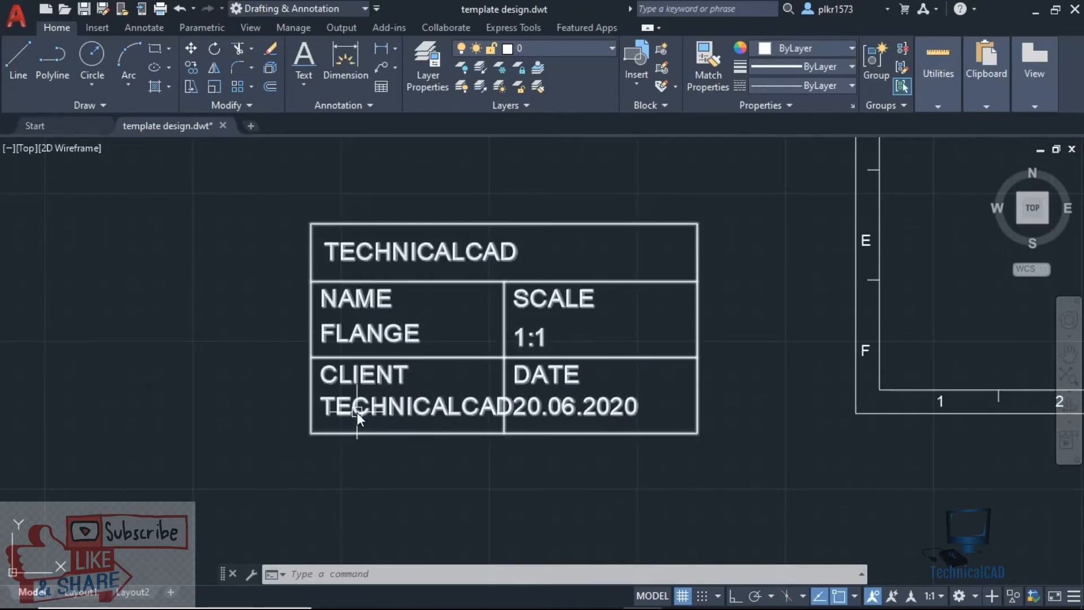
{"action": "scroll", "coordinate": [357, 399], "scroll_direction": "down", "scroll_amount": 2}
{"action": "scroll", "coordinate": [362, 394], "scroll_direction": "up", "scroll_amount": 2}
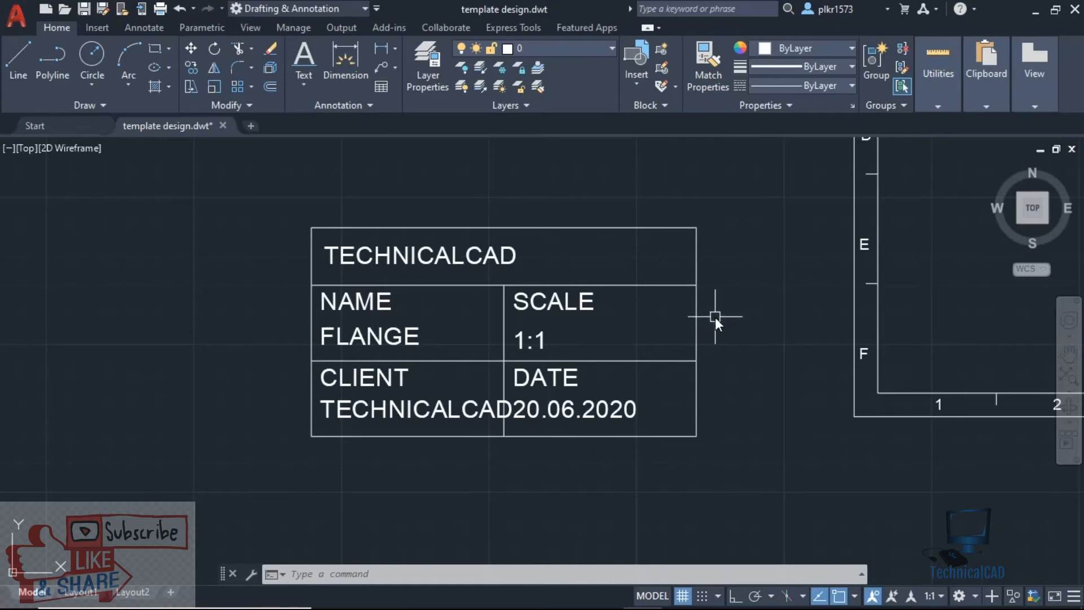
{"action": "scroll", "coordinate": [713, 316], "scroll_direction": "down", "scroll_amount": 5}
{"action": "mouse_move", "coordinate": [573, 325]}
{"action": "middle_mouse_down"}
{"action": "mouse_move", "coordinate": [851, 247]}
{"action": "mouse_move", "coordinate": [893, 253]}
{"action": "middle_mouse_up"}
{"action": "middle_click_drag", "start_coordinate": [314, 378], "coordinate": [489, 379]}
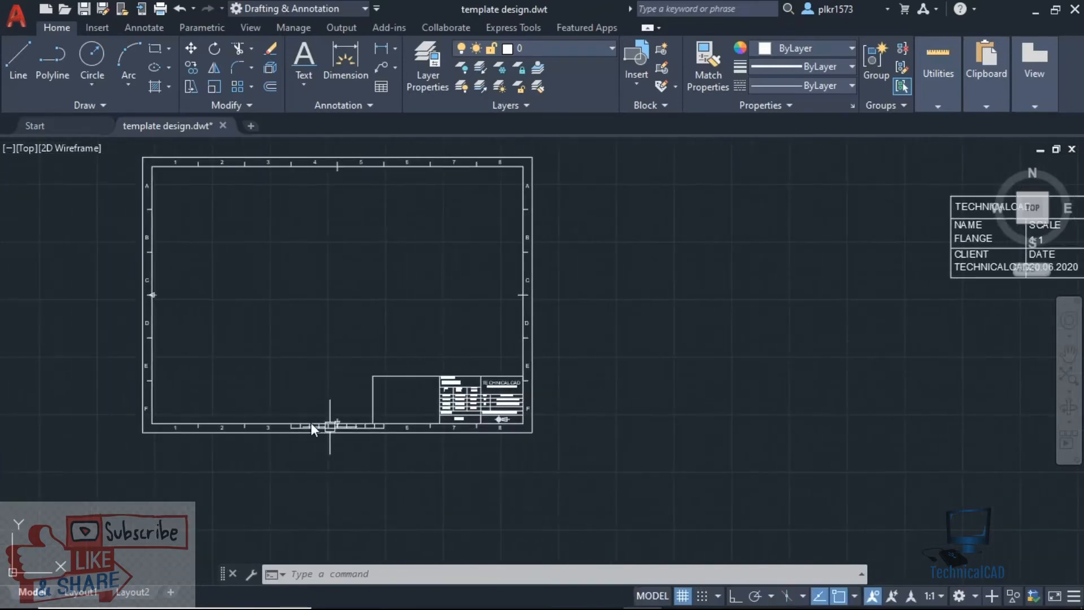
{"action": "scroll", "coordinate": [474, 422], "scroll_direction": "up", "scroll_amount": 3}
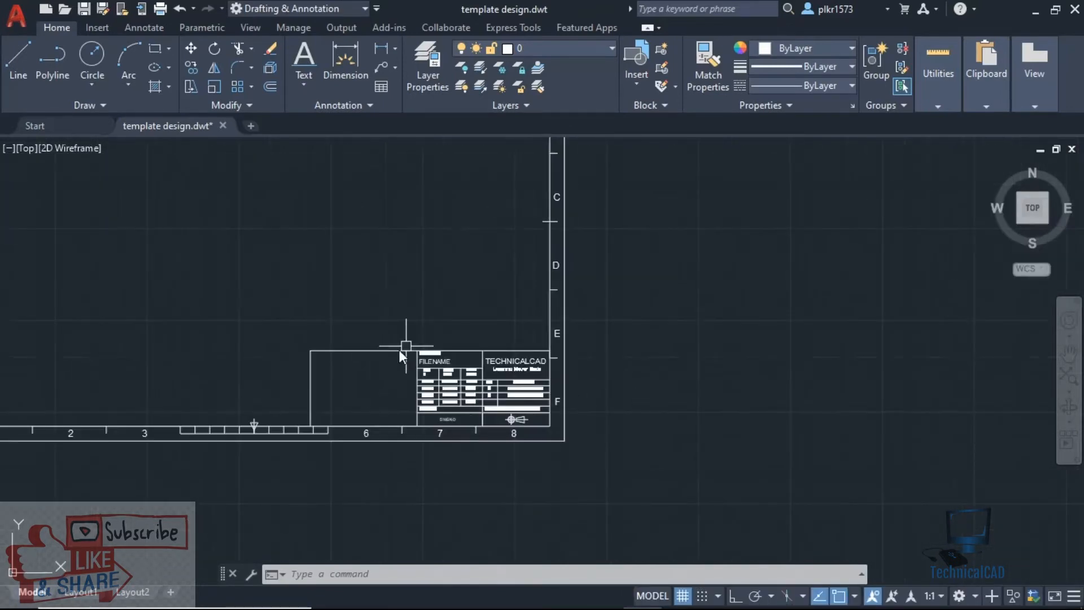
{"action": "scroll", "coordinate": [526, 429], "scroll_direction": "down", "scroll_amount": 3}
{"action": "scroll", "coordinate": [564, 440], "scroll_direction": "down", "scroll_amount": 1}
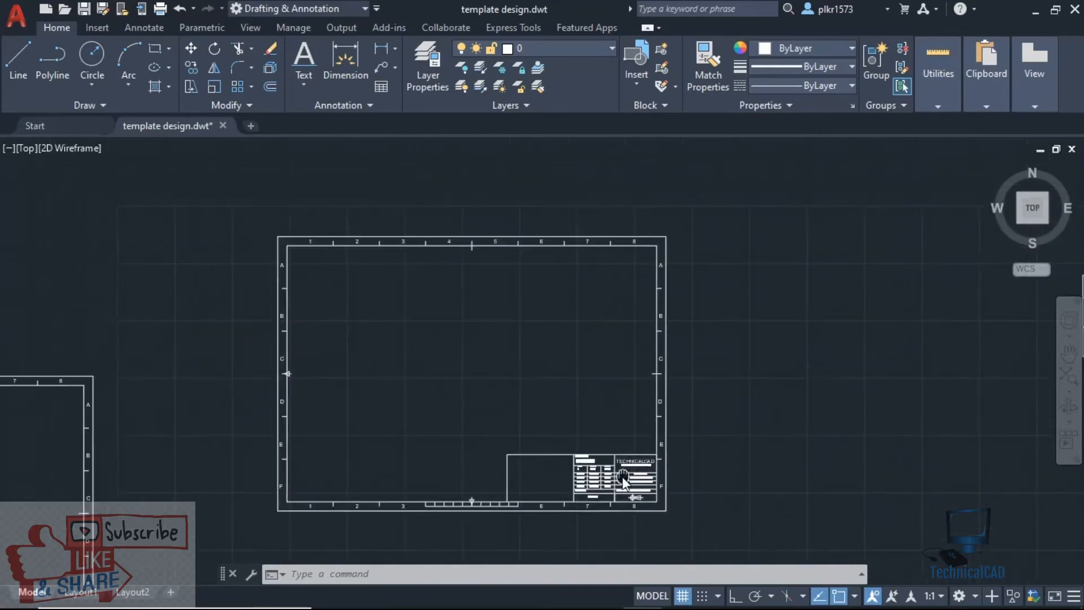
{"action": "scroll", "coordinate": [613, 418], "scroll_direction": "up", "scroll_amount": 8}
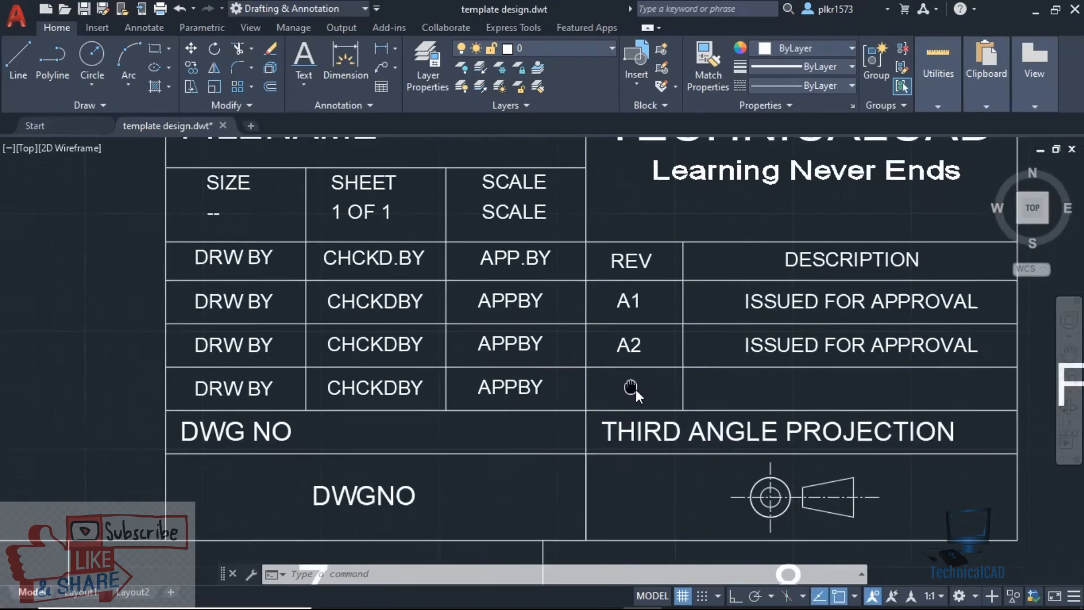
{"action": "scroll", "coordinate": [565, 383], "scroll_direction": "down", "scroll_amount": 2}
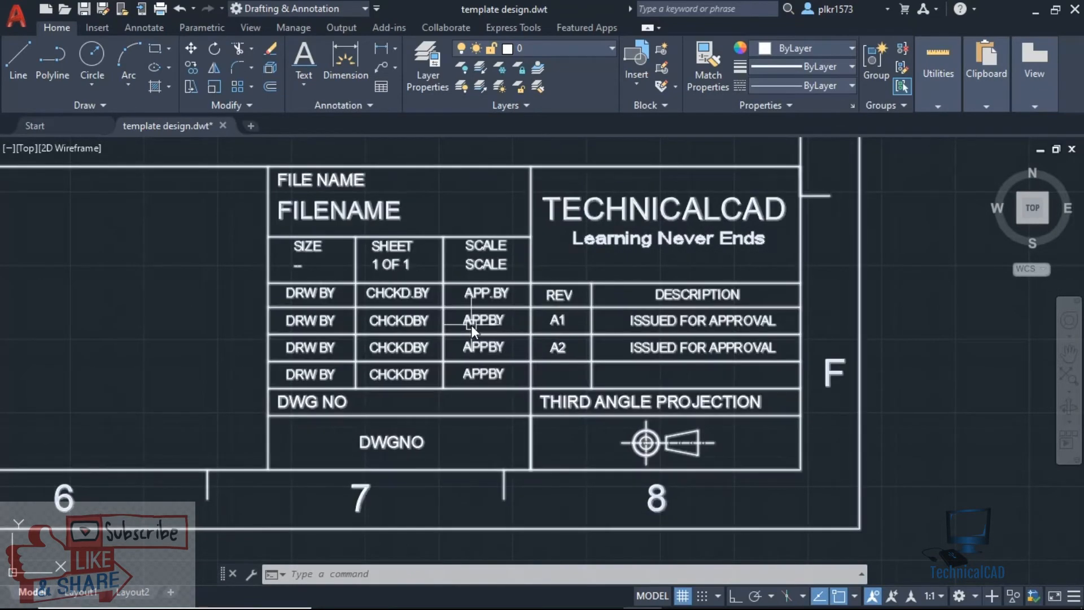
{"action": "mouse_move", "coordinate": [465, 322]}
{"action": "scroll", "coordinate": [422, 362], "scroll_direction": "down", "scroll_amount": 2}
{"action": "scroll", "coordinate": [405, 351], "scroll_direction": "up", "scroll_amount": 2}
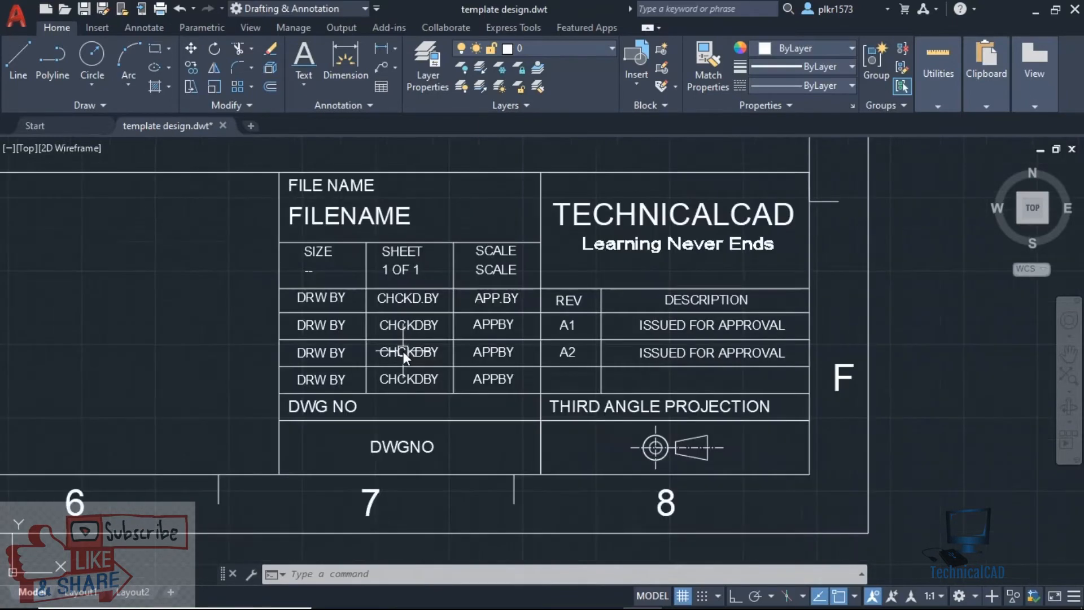
{"action": "scroll", "coordinate": [405, 351], "scroll_direction": "down", "scroll_amount": 2}
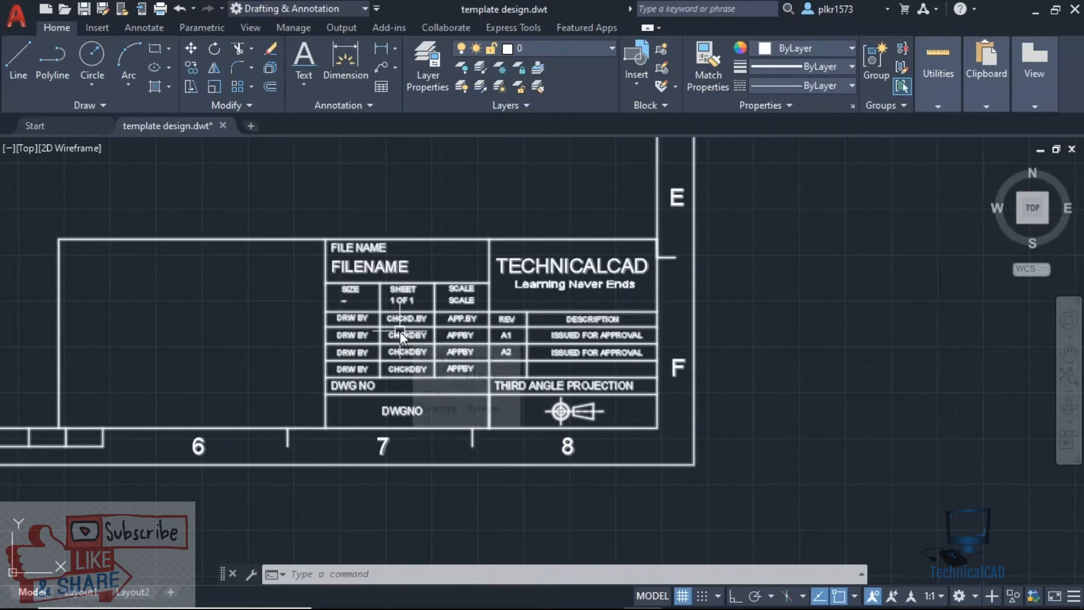
{"action": "scroll", "coordinate": [400, 331], "scroll_direction": "up", "scroll_amount": 4}
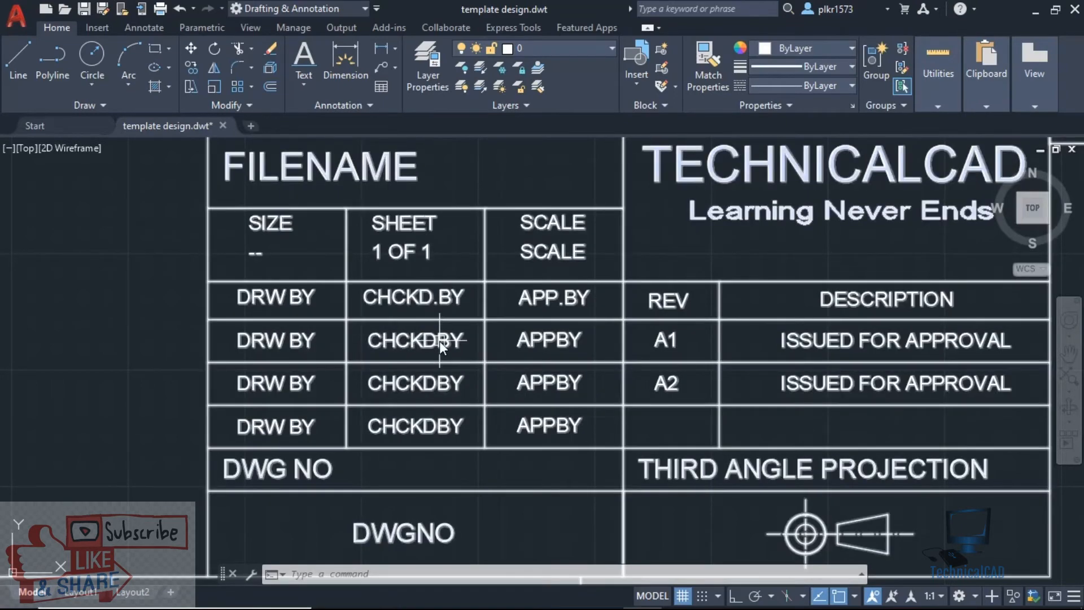
{"action": "scroll", "coordinate": [582, 348], "scroll_direction": "down", "scroll_amount": 3}
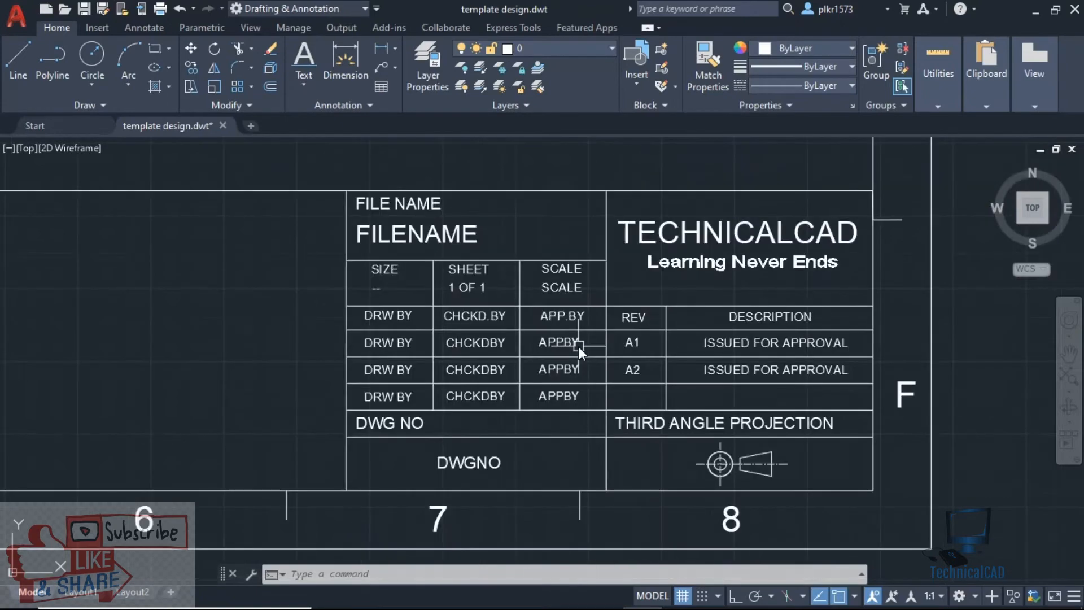
{"action": "scroll", "coordinate": [523, 367], "scroll_direction": "down", "scroll_amount": 2}
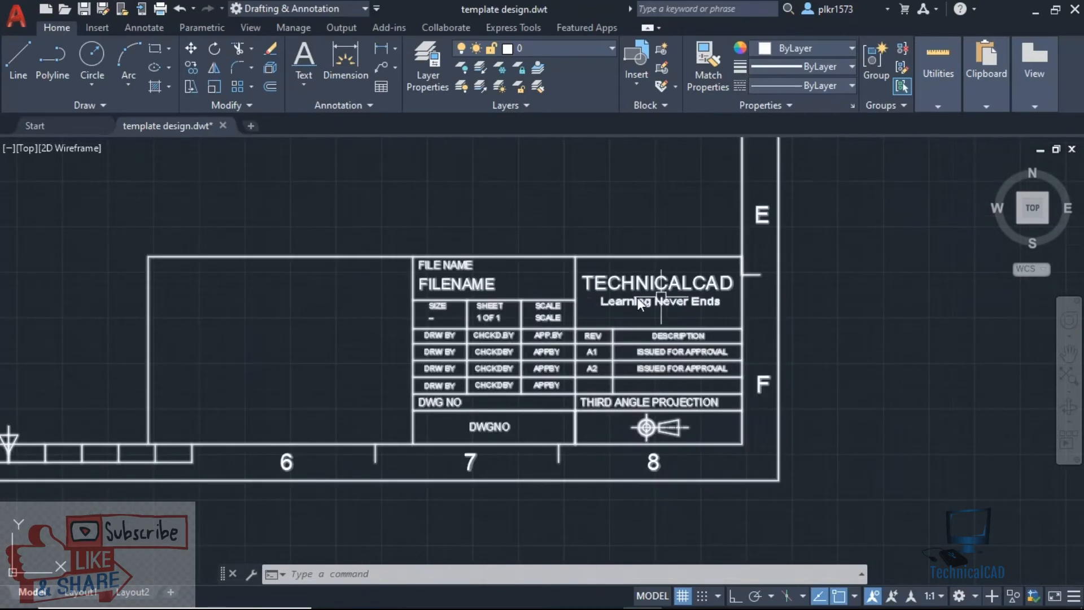
{"action": "scroll", "coordinate": [512, 366], "scroll_direction": "up", "scroll_amount": 6}
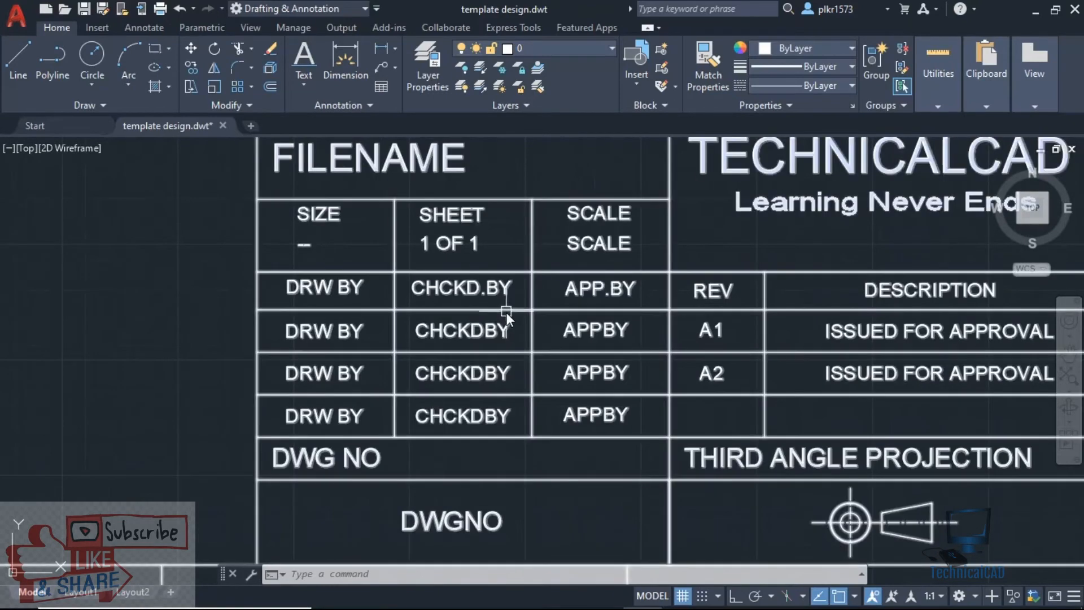
{"action": "scroll", "coordinate": [526, 331], "scroll_direction": "down", "scroll_amount": 4}
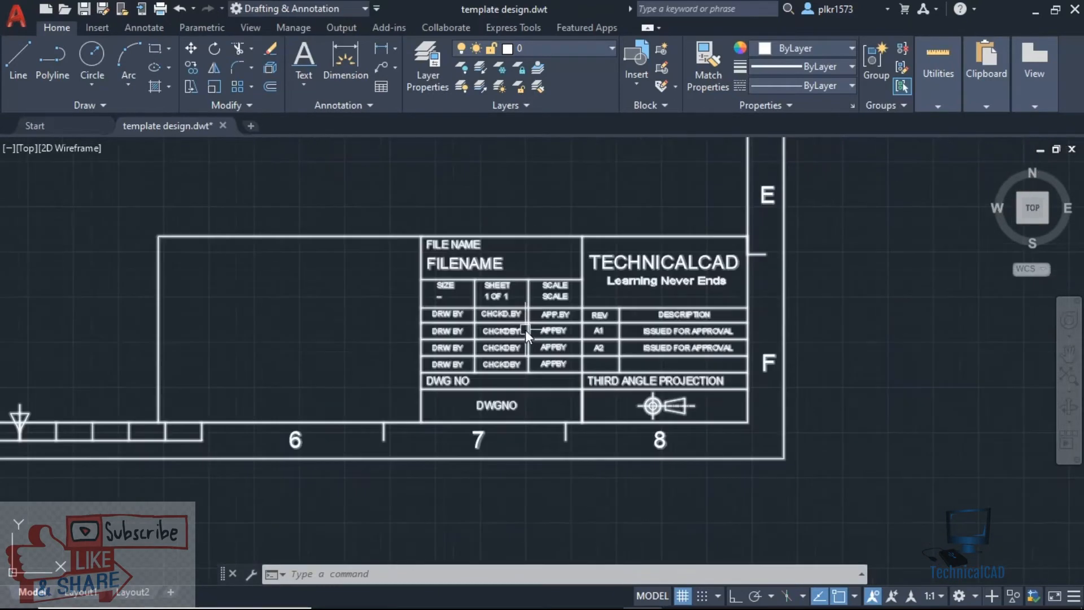
{"action": "middle_click_drag", "start_coordinate": [290, 334], "coordinate": [491, 368]}
{"action": "scroll", "coordinate": [644, 365], "scroll_direction": "up", "scroll_amount": 2}
{"action": "scroll", "coordinate": [540, 362], "scroll_direction": "down", "scroll_amount": 3}
- Edit the small title block's attributes with ATTEDIT, shortening the CLIENT value to TECH
{"action": "mouse_move", "coordinate": [621, 377]}
{"action": "middle_mouse_down"}
{"action": "mouse_move", "coordinate": [506, 377]}
{"action": "mouse_move", "coordinate": [234, 504]}
{"action": "middle_mouse_up"}
{"action": "middle_click_drag", "start_coordinate": [827, 355], "coordinate": [347, 475]}
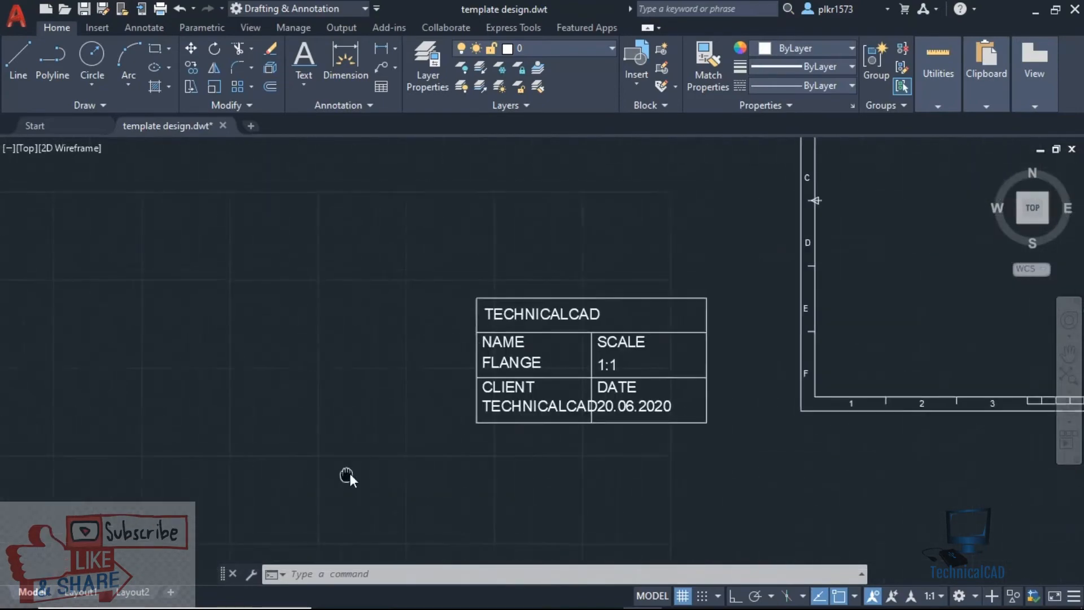
{"action": "scroll", "coordinate": [569, 416], "scroll_direction": "up", "scroll_amount": 4}
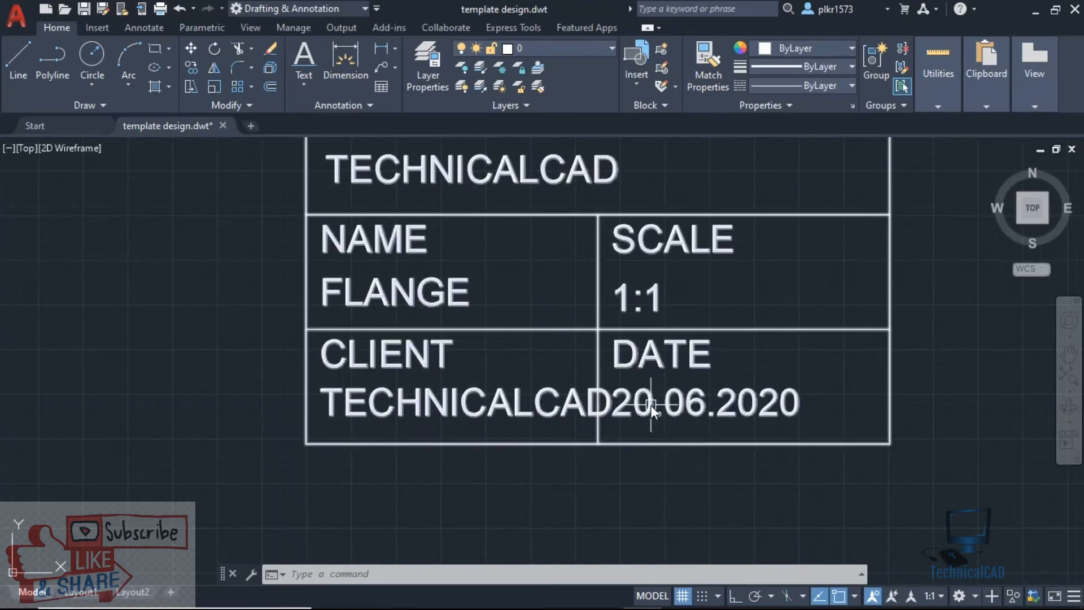
{"action": "scroll", "coordinate": [650, 405], "scroll_direction": "down", "scroll_amount": 2}
{"action": "scroll", "coordinate": [621, 374], "scroll_direction": "up", "scroll_amount": 2}
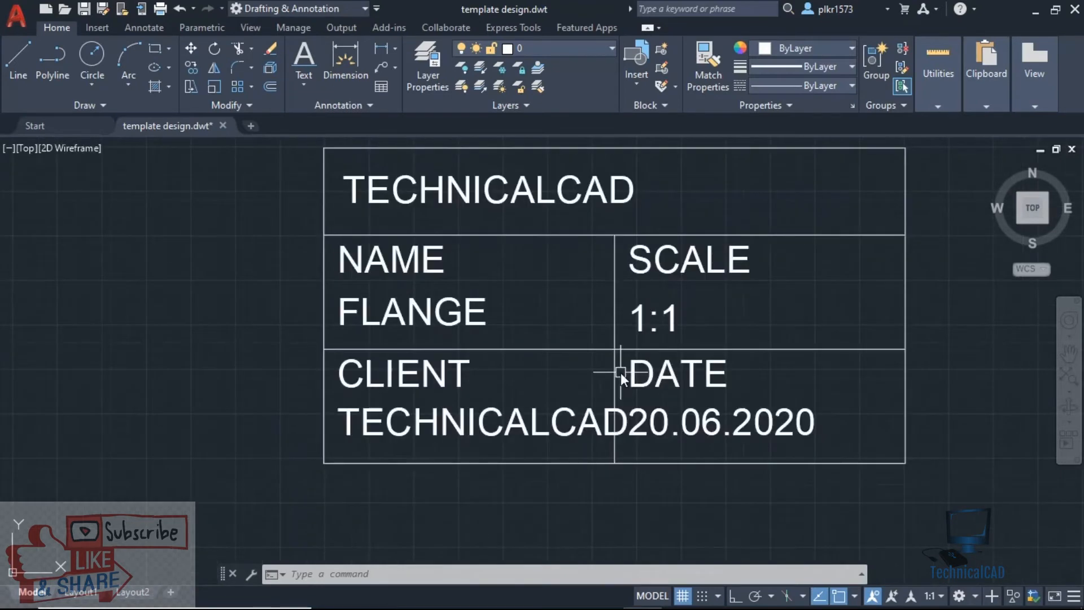
{"action": "scroll", "coordinate": [621, 373], "scroll_direction": "down", "scroll_amount": 2}
{"action": "middle_click_drag", "start_coordinate": [621, 372], "coordinate": [628, 389]}
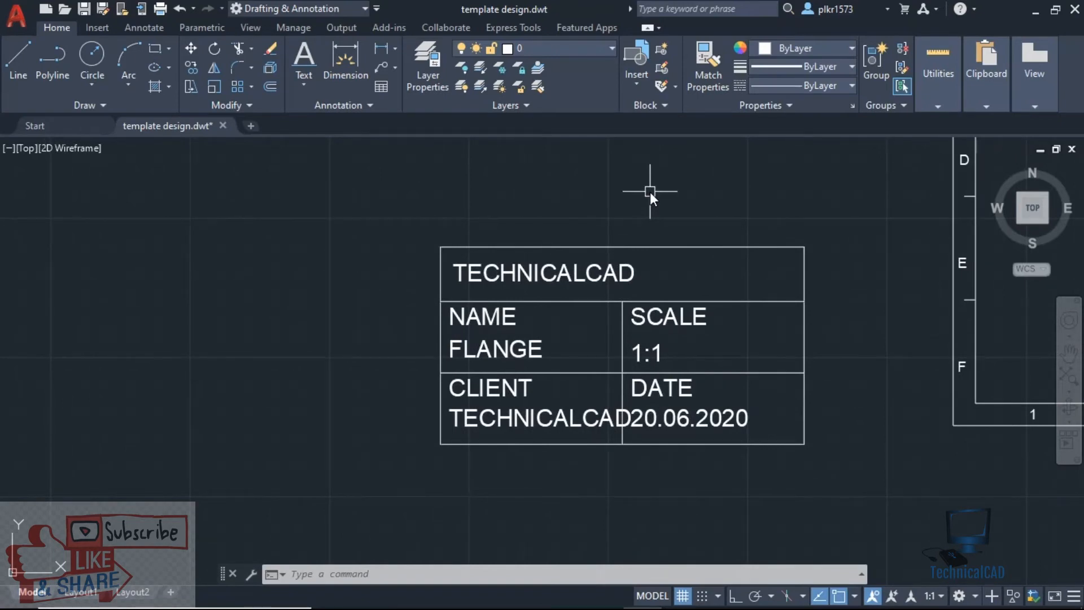
{"action": "type", "text": "ATTEDIT"}
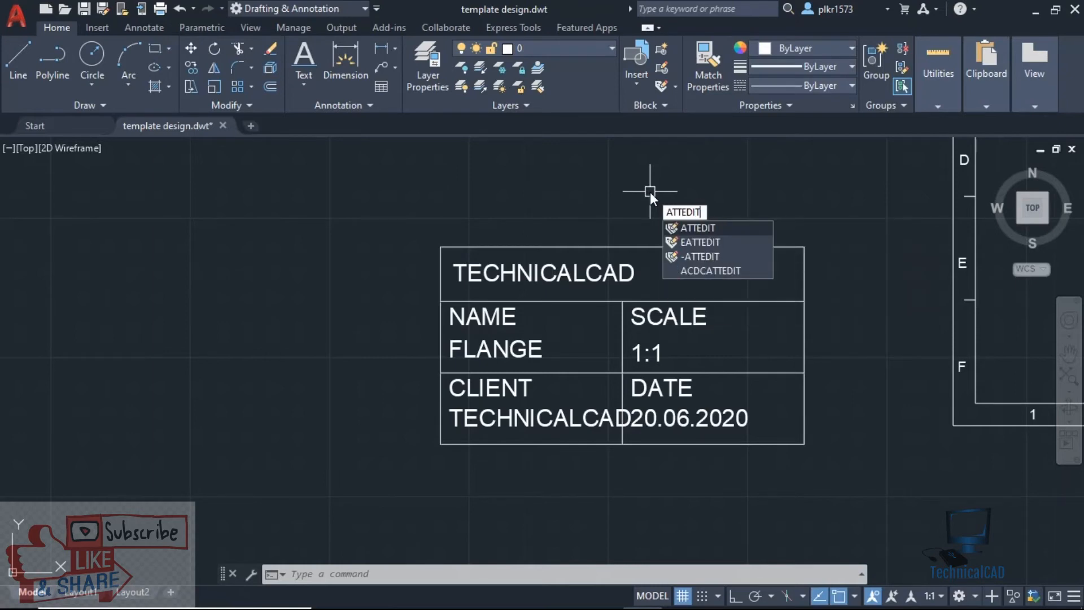
{"action": "key", "text": "Return"}
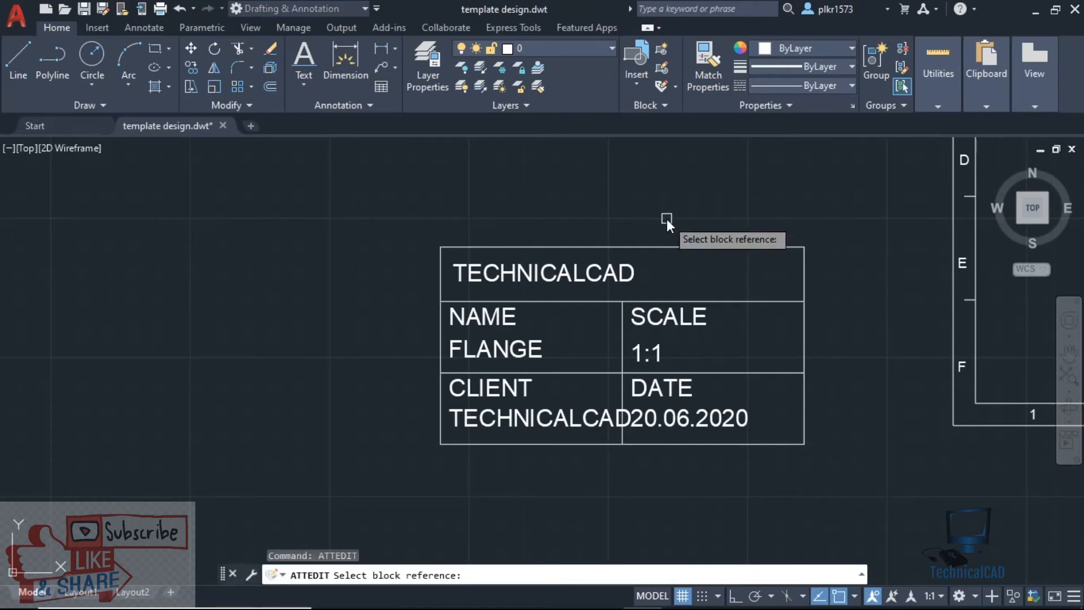
{"action": "left_click", "coordinate": [680, 249]}
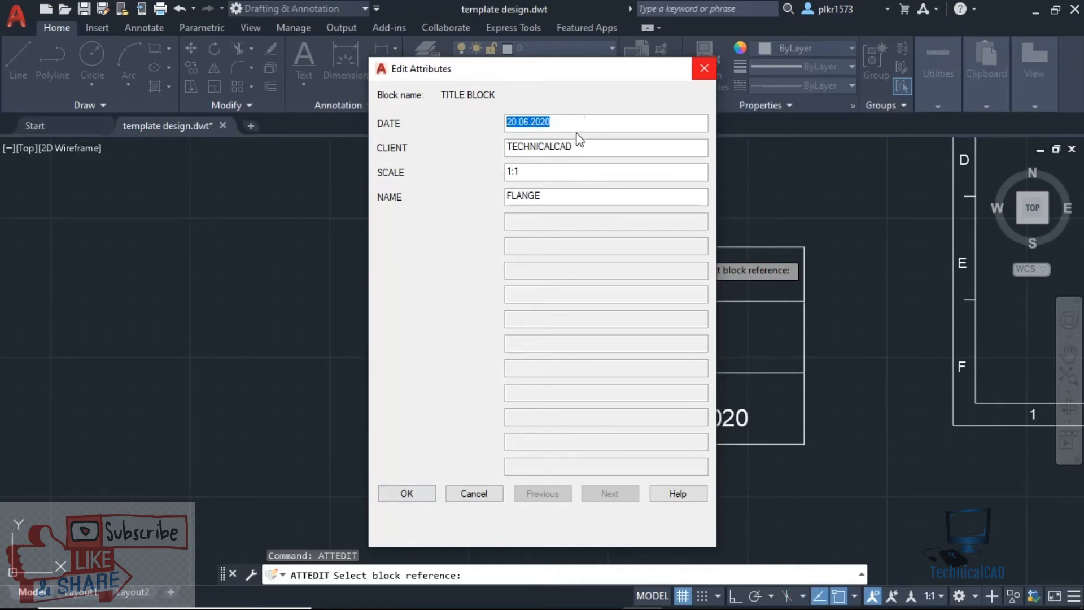
{"action": "left_click_drag", "start_coordinate": [583, 146], "coordinate": [532, 145]}
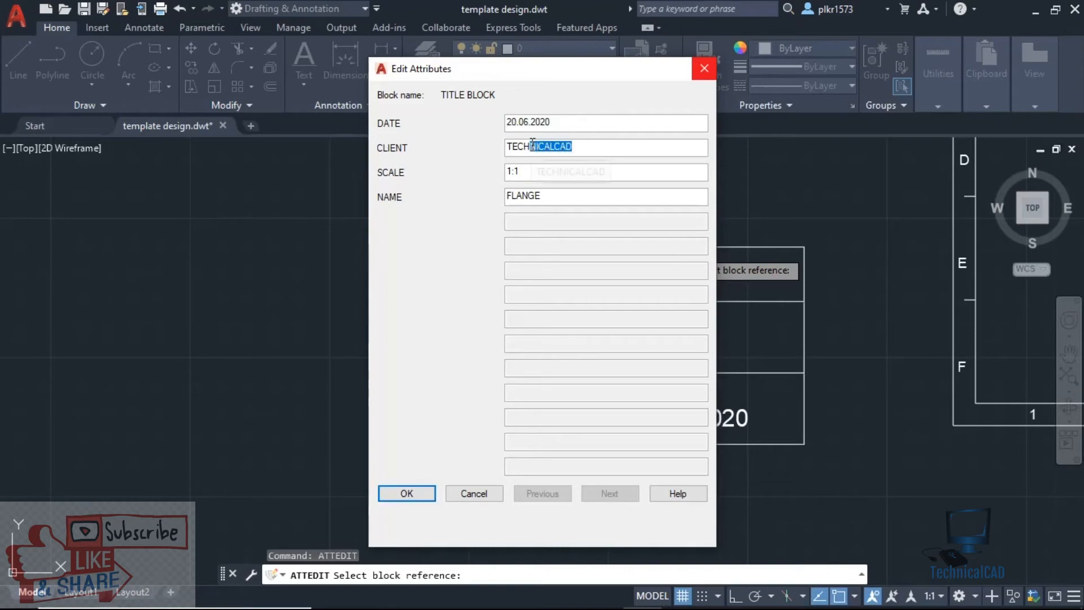
{"action": "key", "text": "Delete"}
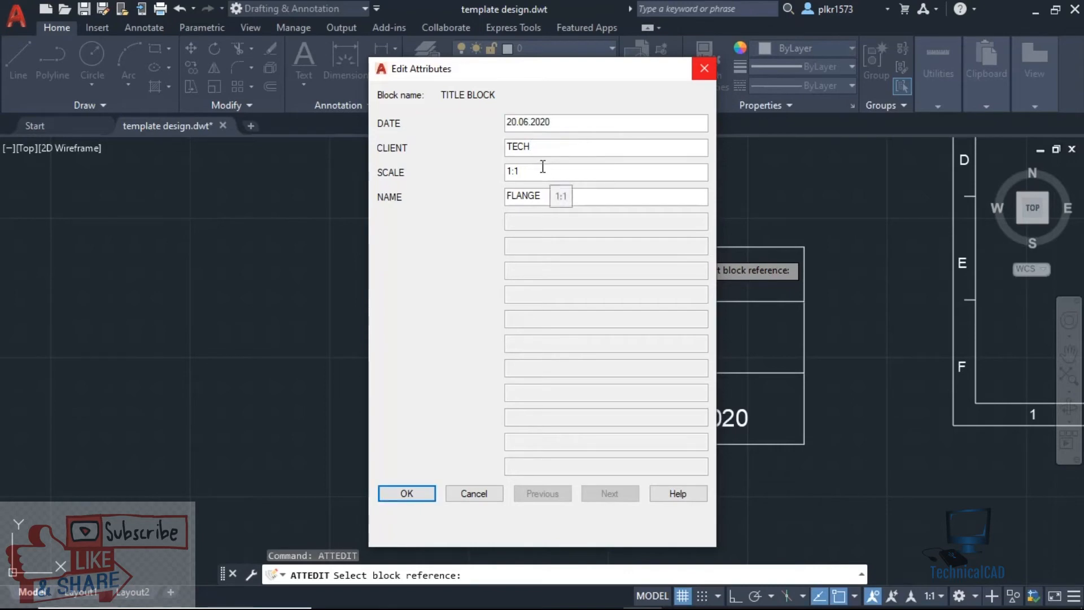
{"action": "left_click", "coordinate": [424, 496]}
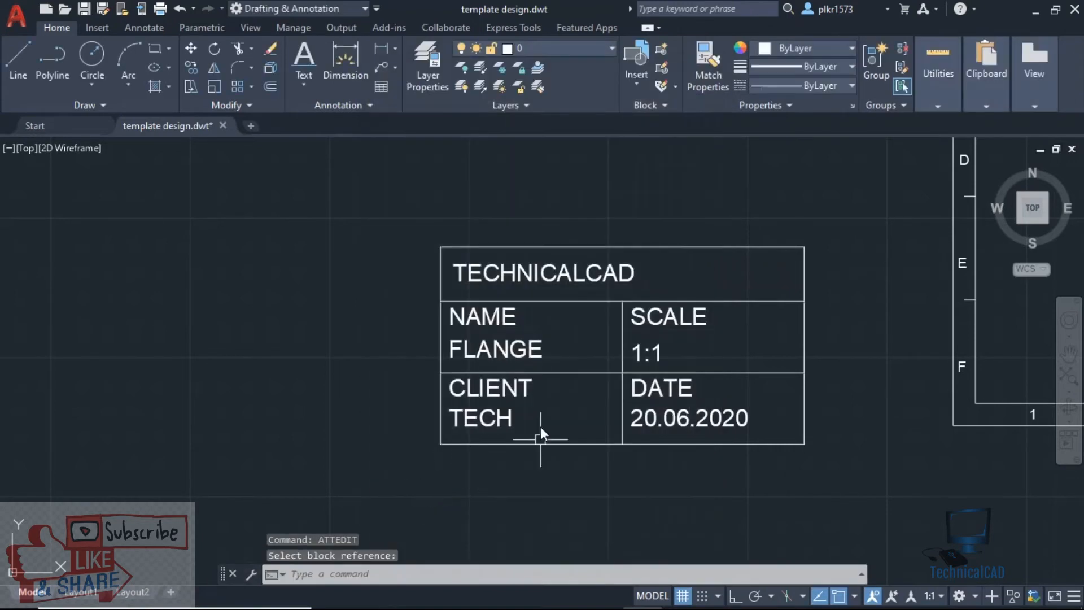
- Review the text options of the title block's CLIENT attribute in the Enhanced Attribute Editor, then close it
{"action": "scroll", "coordinate": [523, 397], "scroll_direction": "up", "scroll_amount": 4}
{"action": "scroll", "coordinate": [537, 398], "scroll_direction": "down", "scroll_amount": 2}
{"action": "middle_click_drag", "start_coordinate": [623, 394], "coordinate": [567, 421]}
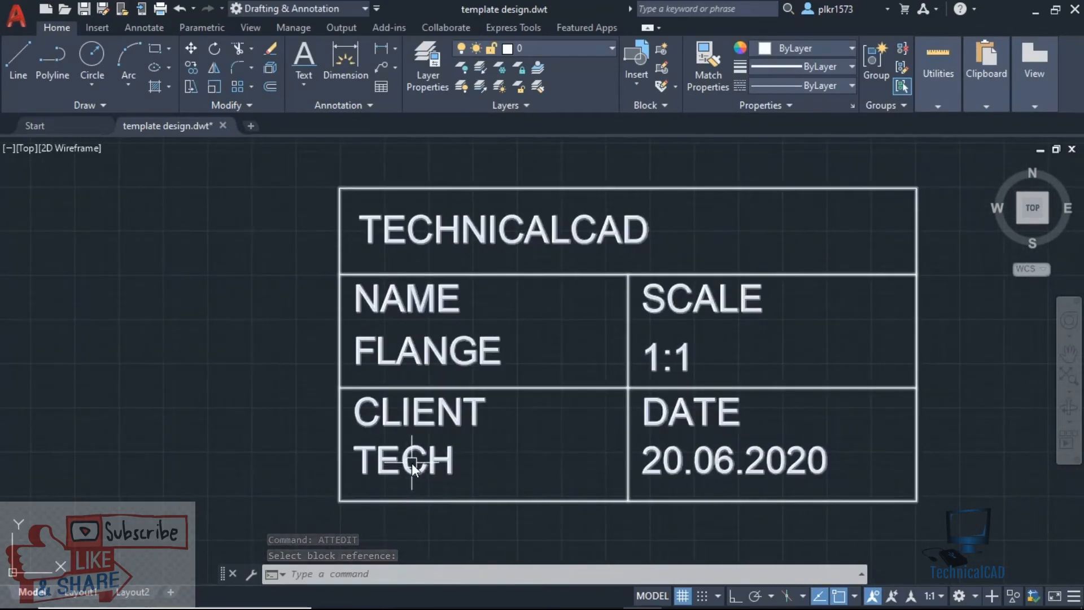
{"action": "double_click", "coordinate": [412, 463]}
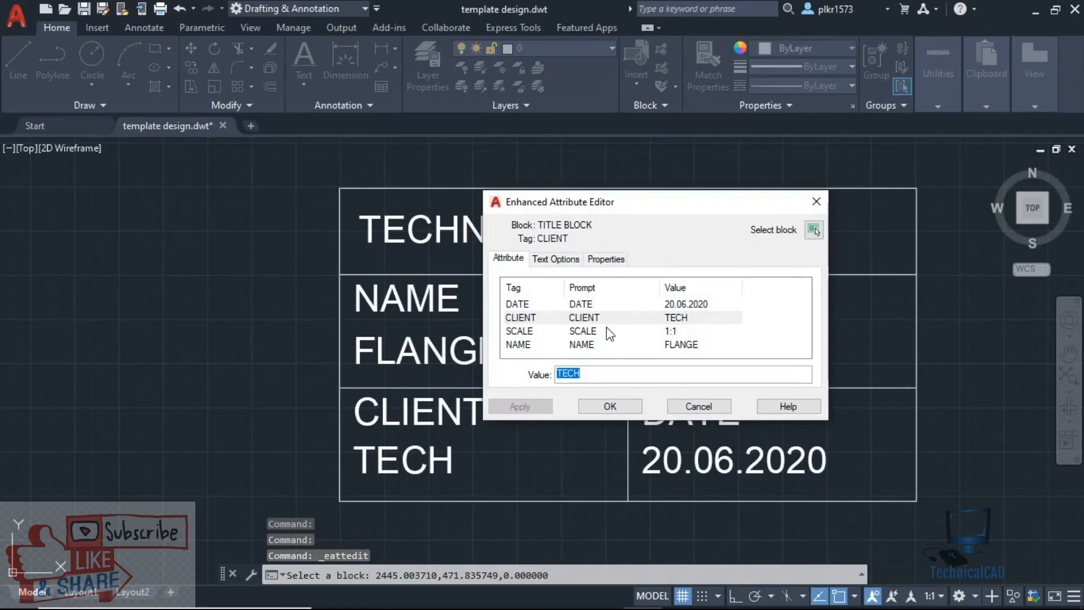
{"action": "left_click", "coordinate": [574, 260]}
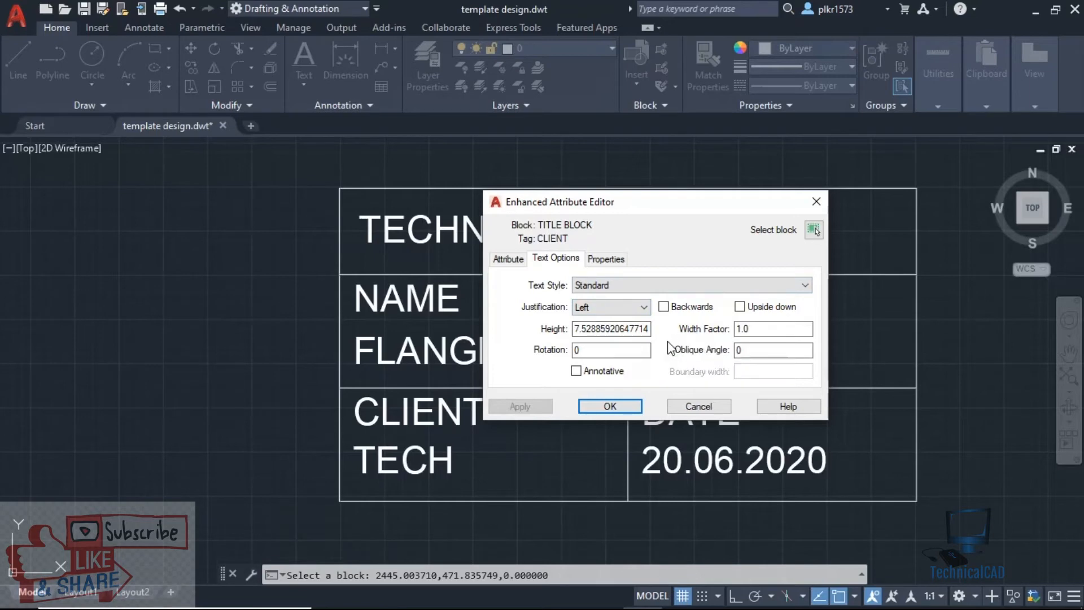
{"action": "left_click", "coordinate": [608, 406]}
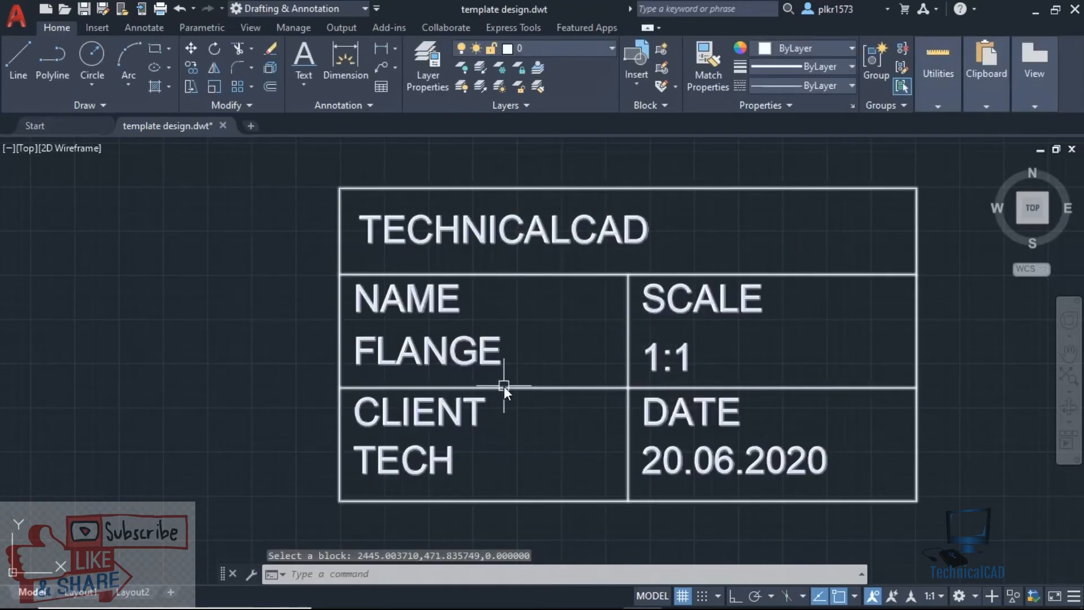
- Open the title block's attributes for editing with the EATTEDIT command
{"action": "scroll", "coordinate": [504, 385], "scroll_direction": "down", "scroll_amount": 3}
{"action": "middle_click_drag", "start_coordinate": [534, 392], "coordinate": [512, 399]}
{"action": "scroll", "coordinate": [510, 398], "scroll_direction": "up", "scroll_amount": 3}
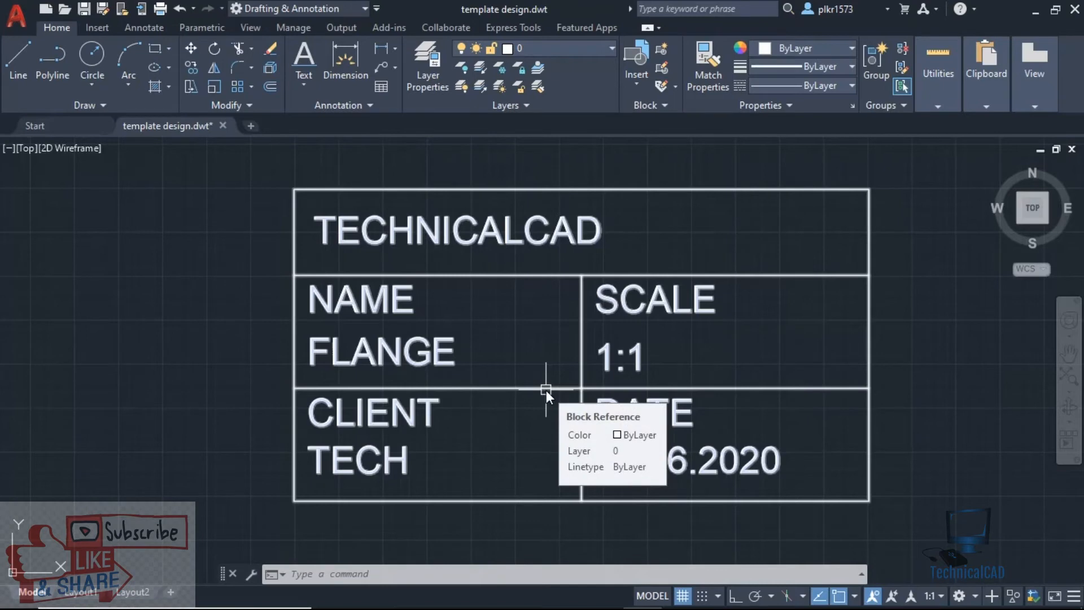
{"action": "type", "text": "E"}
{"action": "type", "text": "TEDIT"}
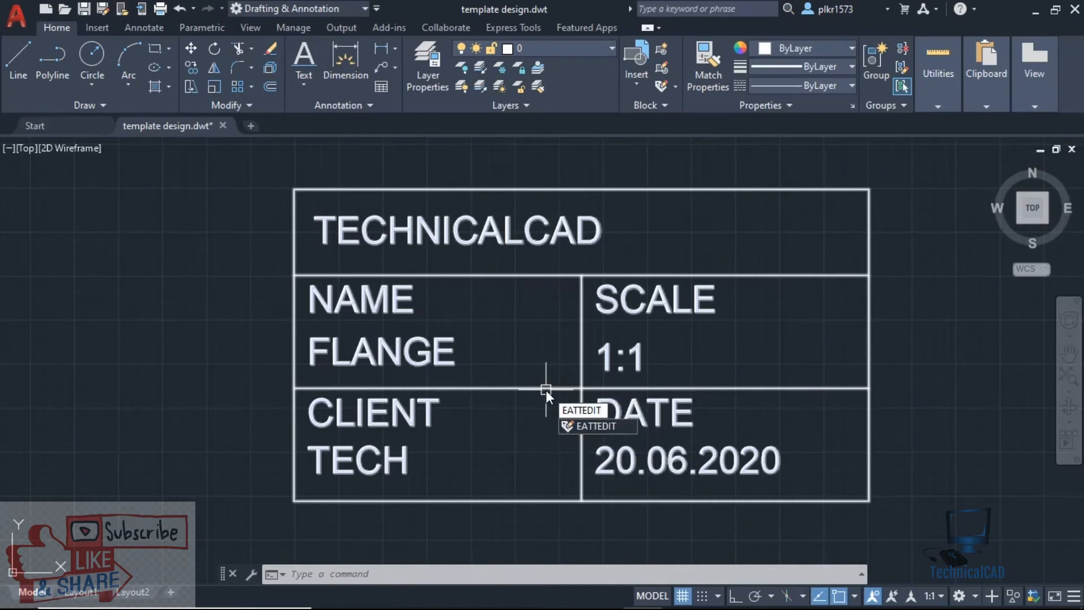
{"action": "key", "text": "Return"}
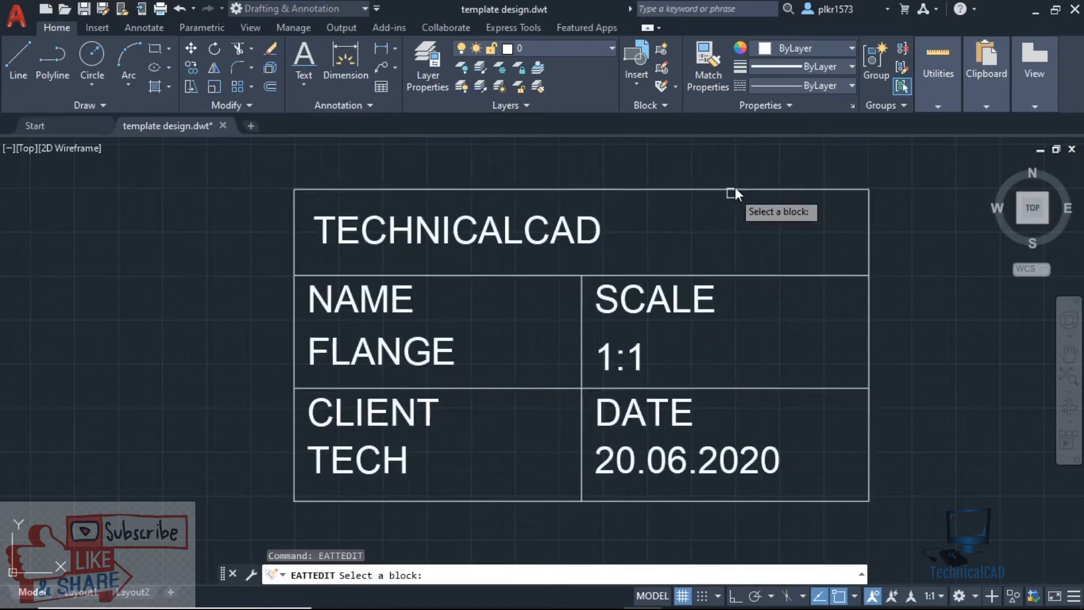
{"action": "left_click", "coordinate": [734, 188]}
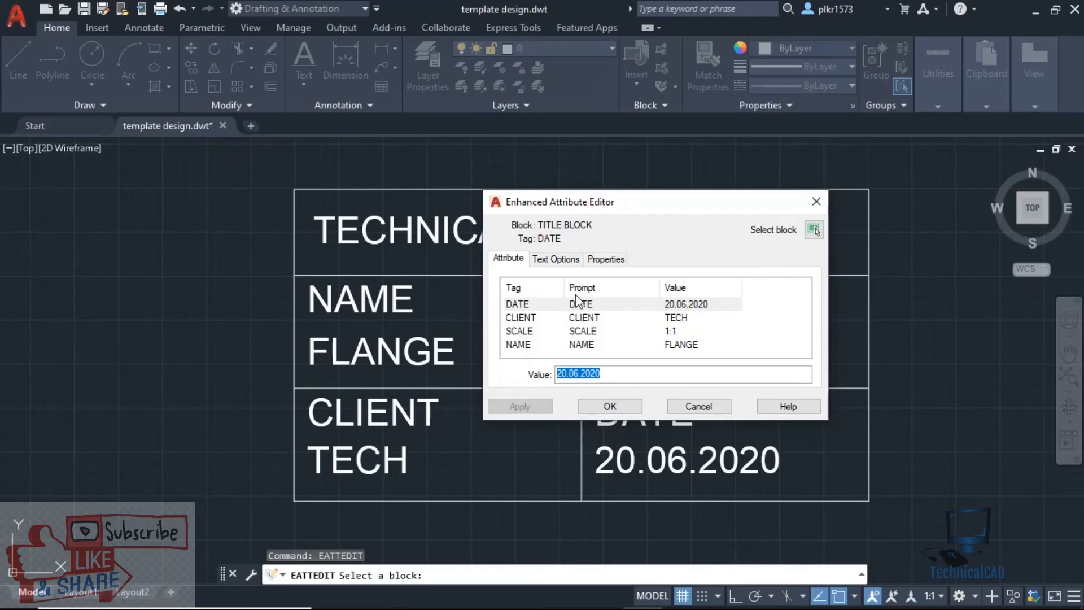
- Examine the DATE attribute's text options and layer, linetype and color properties, then close the attribute editor
{"action": "left_click", "coordinate": [559, 259]}
{"action": "left_click", "coordinate": [606, 261]}
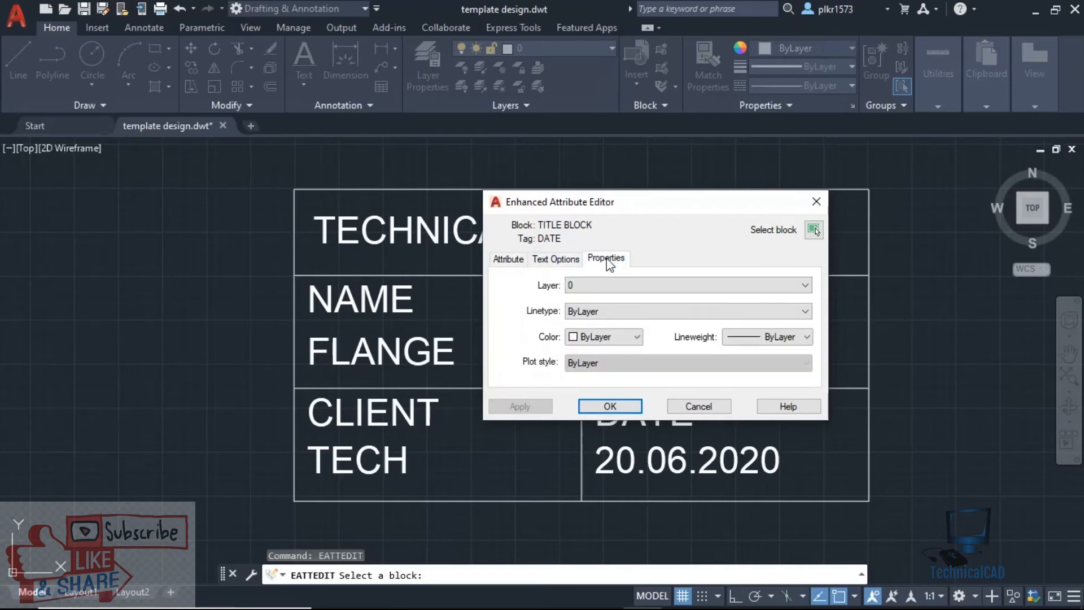
{"action": "left_click", "coordinate": [508, 260]}
{"action": "left_click", "coordinate": [556, 259]}
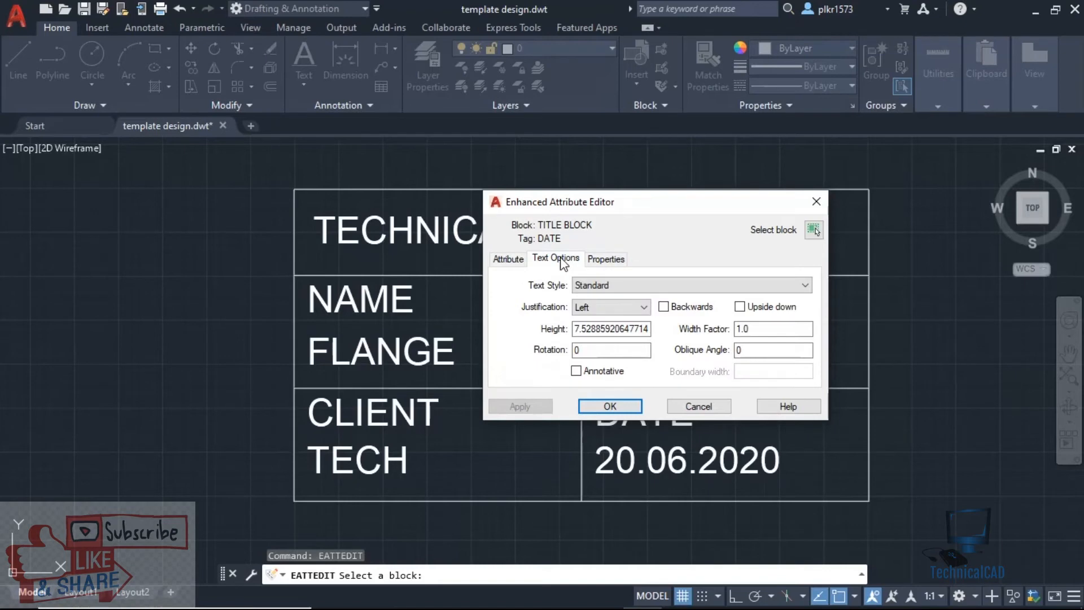
{"action": "left_click", "coordinate": [595, 260]}
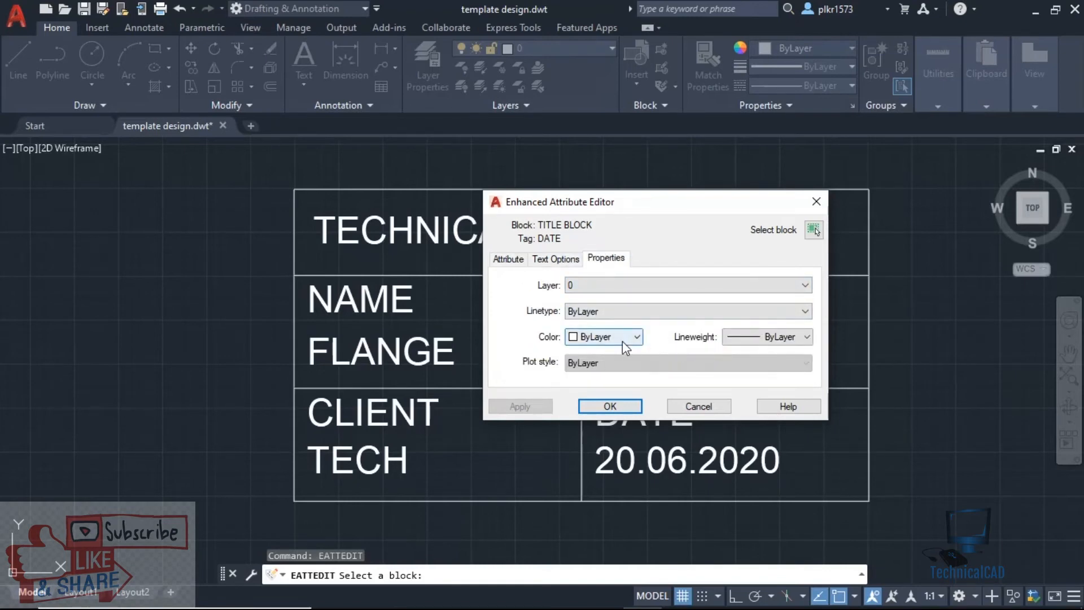
{"action": "left_click", "coordinate": [555, 259]}
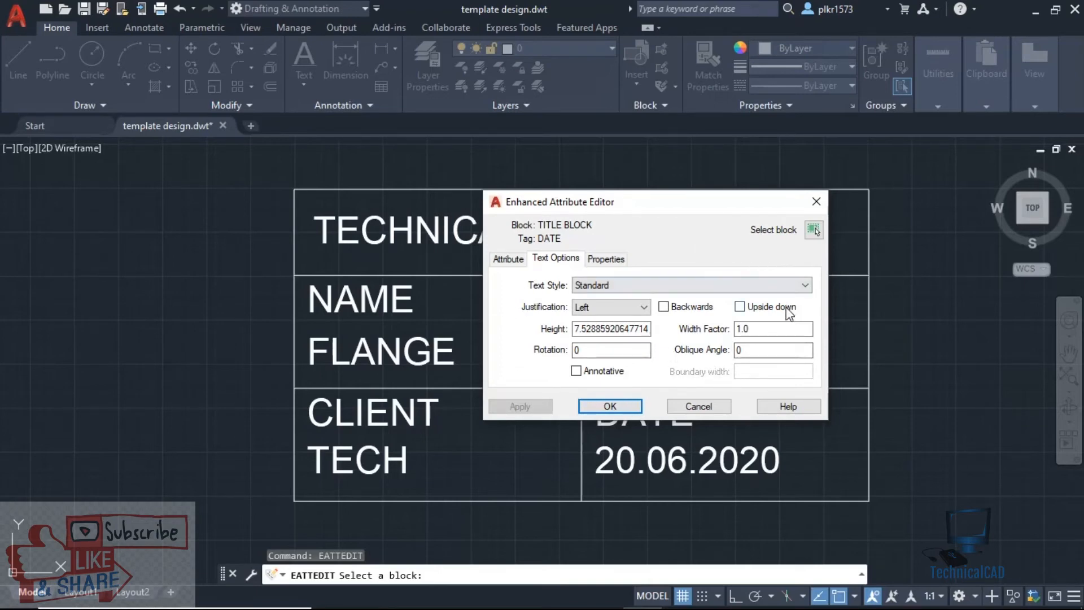
{"action": "left_click", "coordinate": [818, 206]}
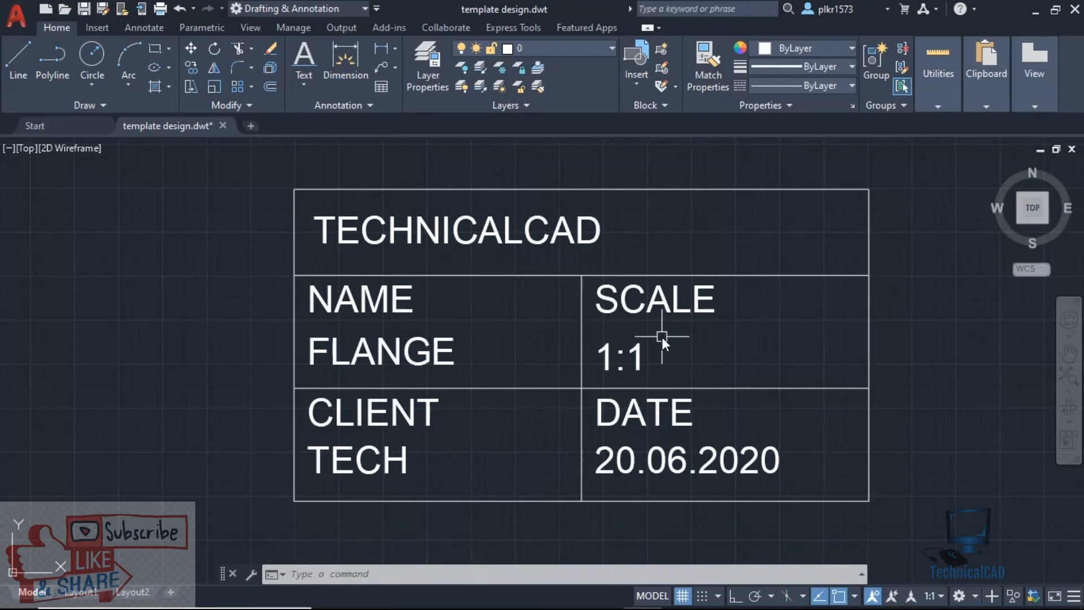
- Run BATTMAN, list the attributes of the TITLE BLOCK block, and review the attribute list's display settings
{"action": "type", "text": "BATT"}
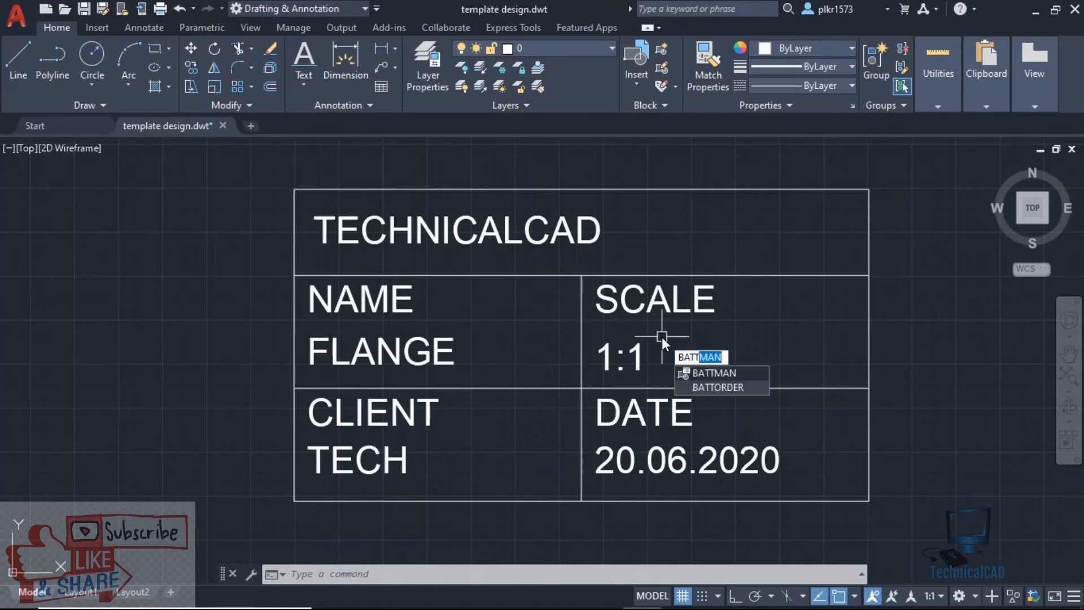
{"action": "type", "text": "MAN"}
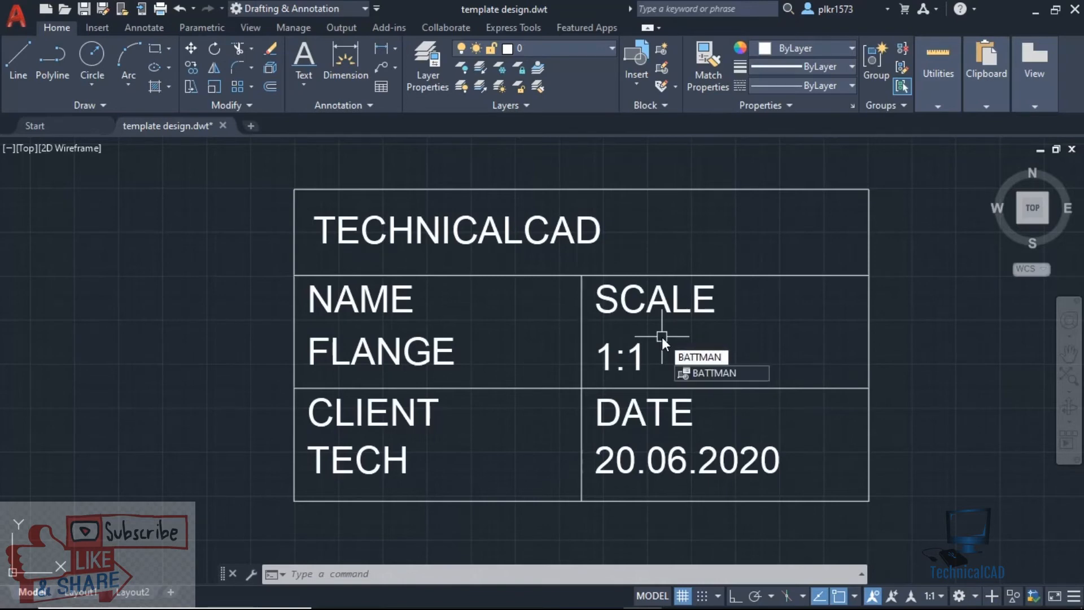
{"action": "key", "text": "Return"}
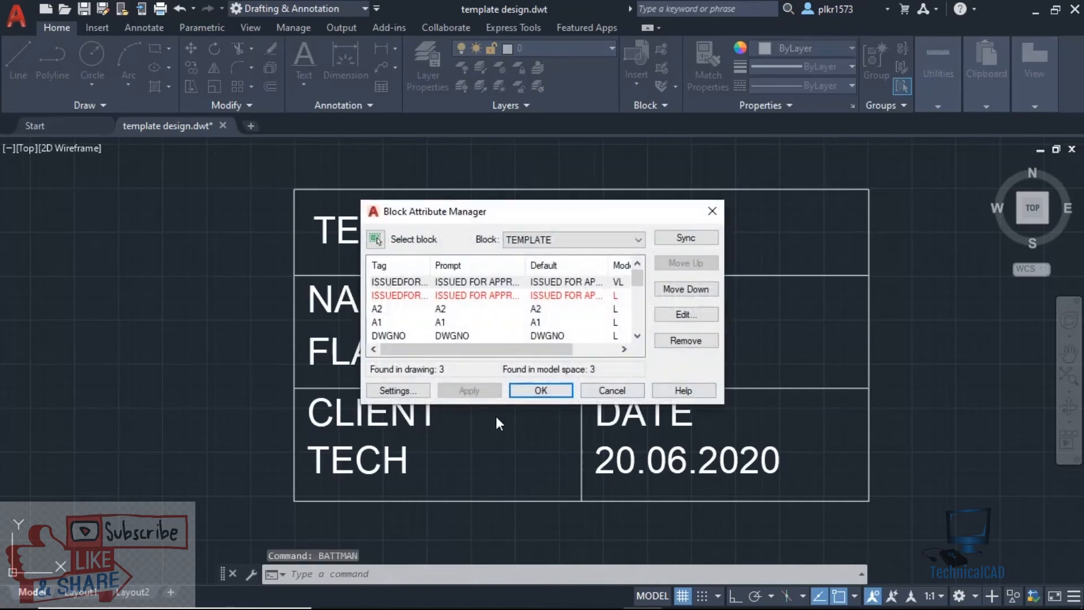
{"action": "left_click_drag", "start_coordinate": [503, 212], "coordinate": [648, 177]}
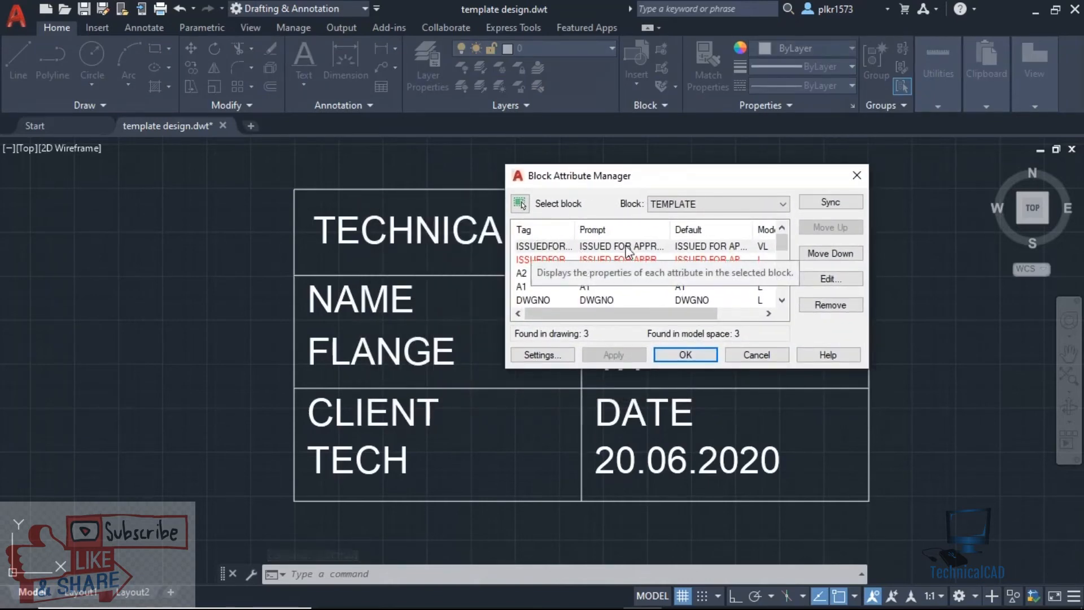
{"action": "left_click_drag", "start_coordinate": [658, 315], "coordinate": [748, 317]}
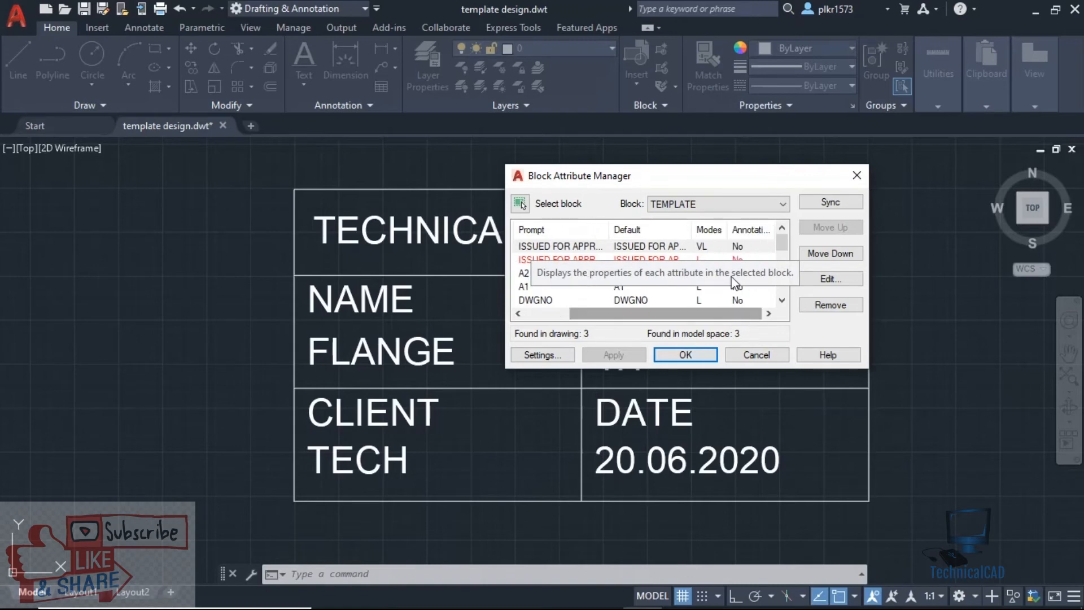
{"action": "left_click", "coordinate": [759, 207]}
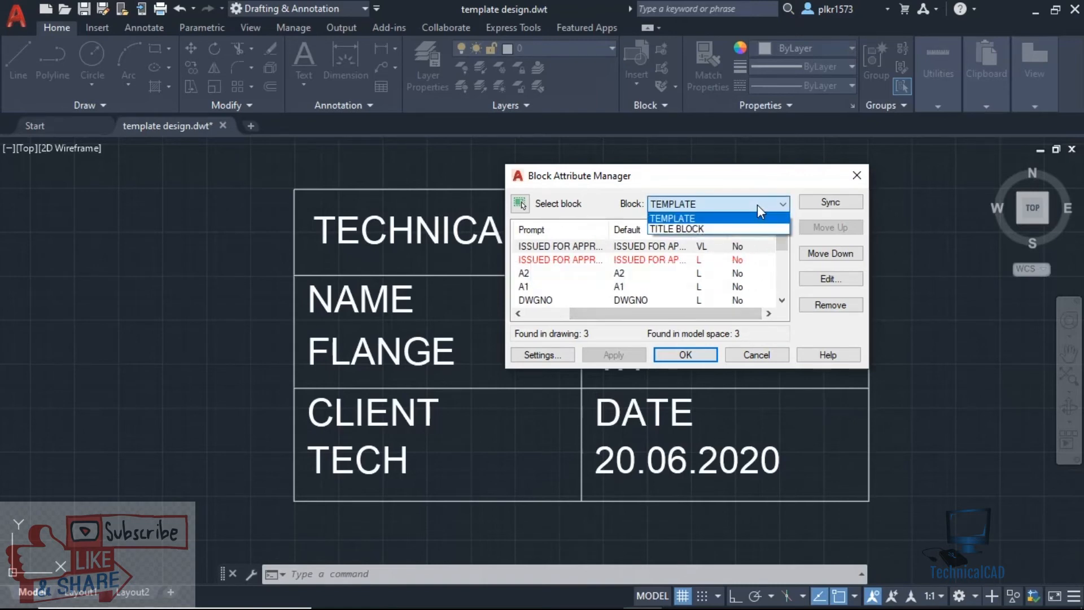
{"action": "left_click", "coordinate": [717, 233]}
{"action": "left_click_drag", "start_coordinate": [685, 313], "coordinate": [598, 316]}
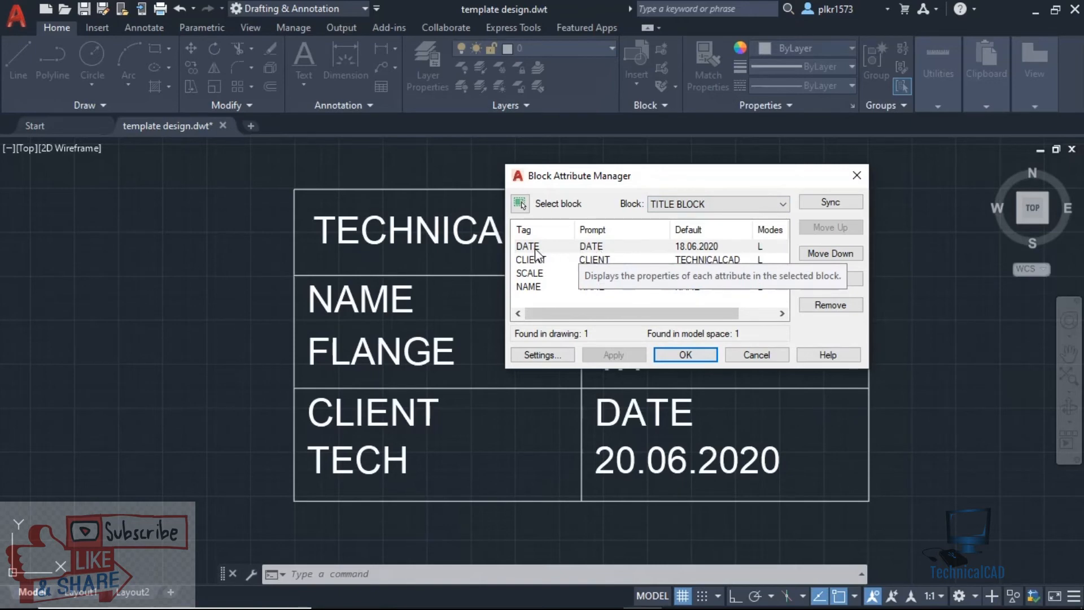
{"action": "left_click", "coordinate": [539, 354]}
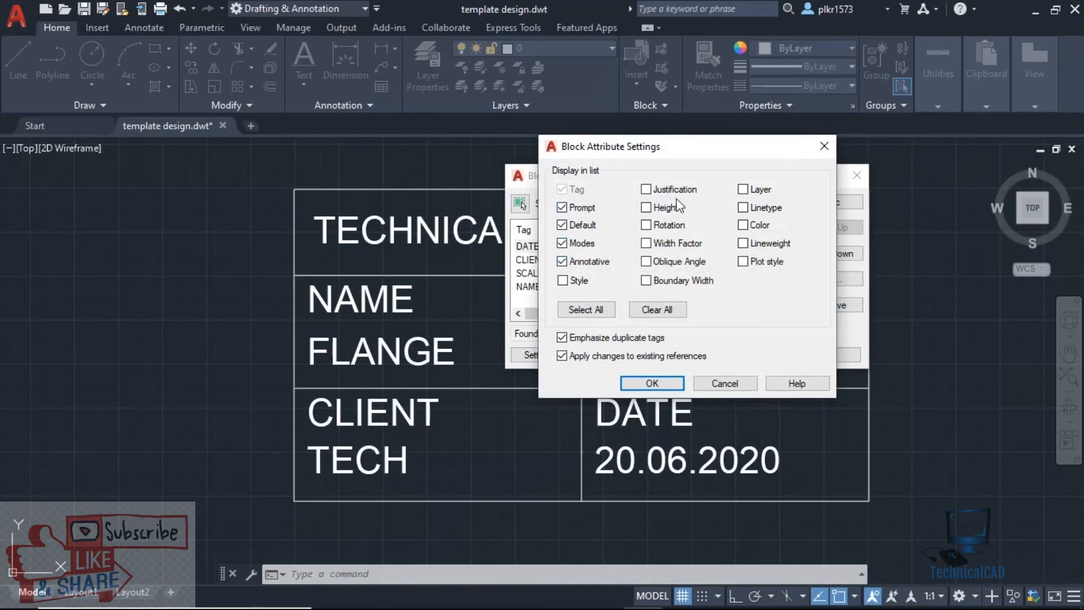
{"action": "left_click", "coordinate": [655, 383]}
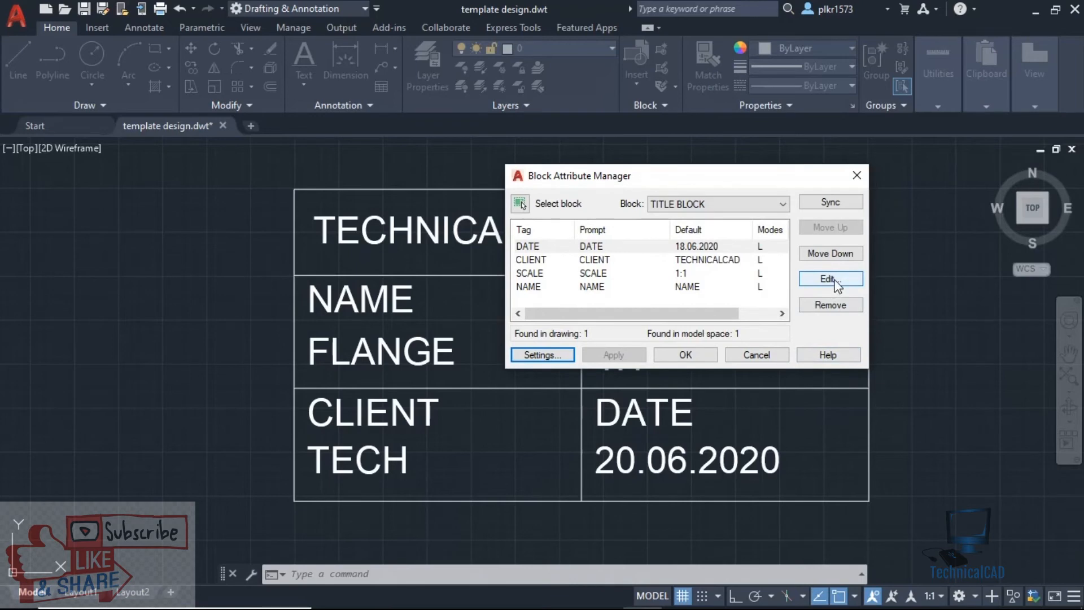
- Set the DATE attribute of TITLE BLOCK to Invisible mode and accept the change in the Block Attribute Manager
{"action": "left_click", "coordinate": [571, 252]}
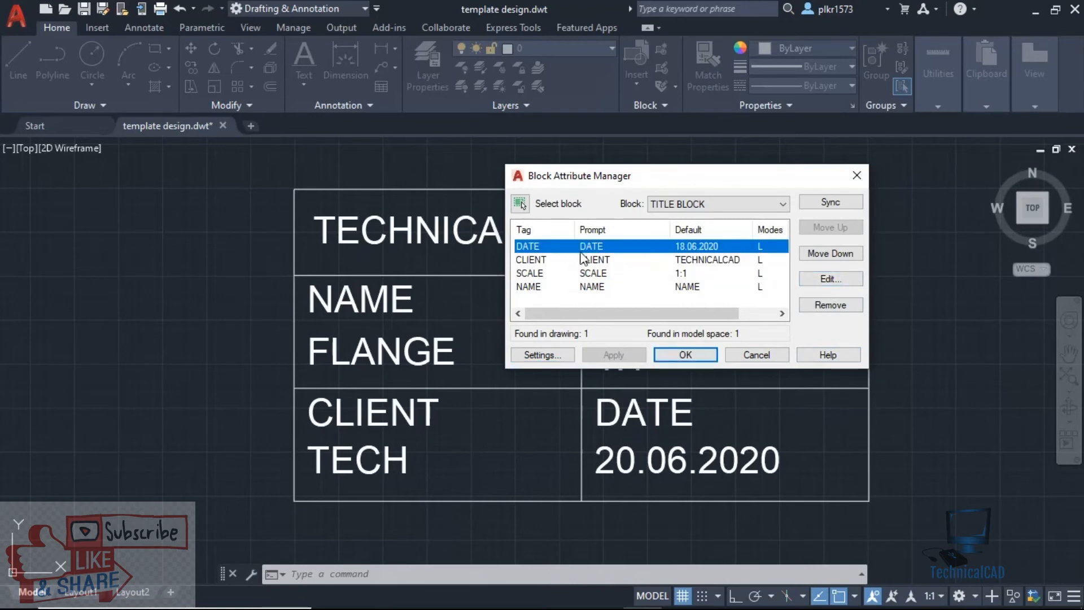
{"action": "left_click", "coordinate": [829, 280]}
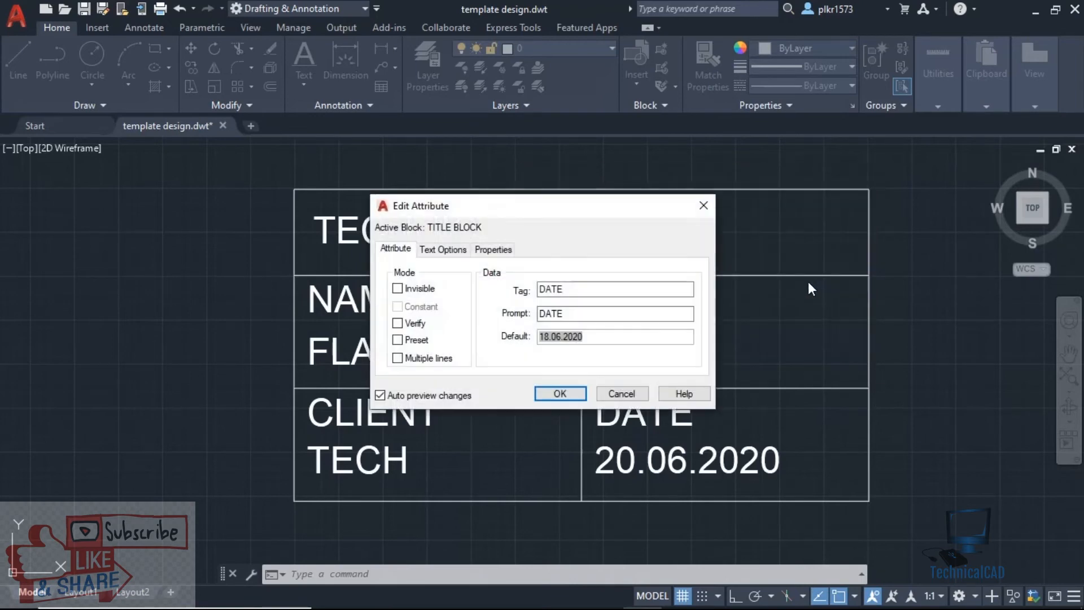
{"action": "left_click", "coordinate": [565, 292]}
{"action": "left_click", "coordinate": [569, 314]}
{"action": "left_click", "coordinate": [577, 337]}
{"action": "left_click", "coordinate": [435, 251]}
{"action": "left_click", "coordinate": [495, 251]}
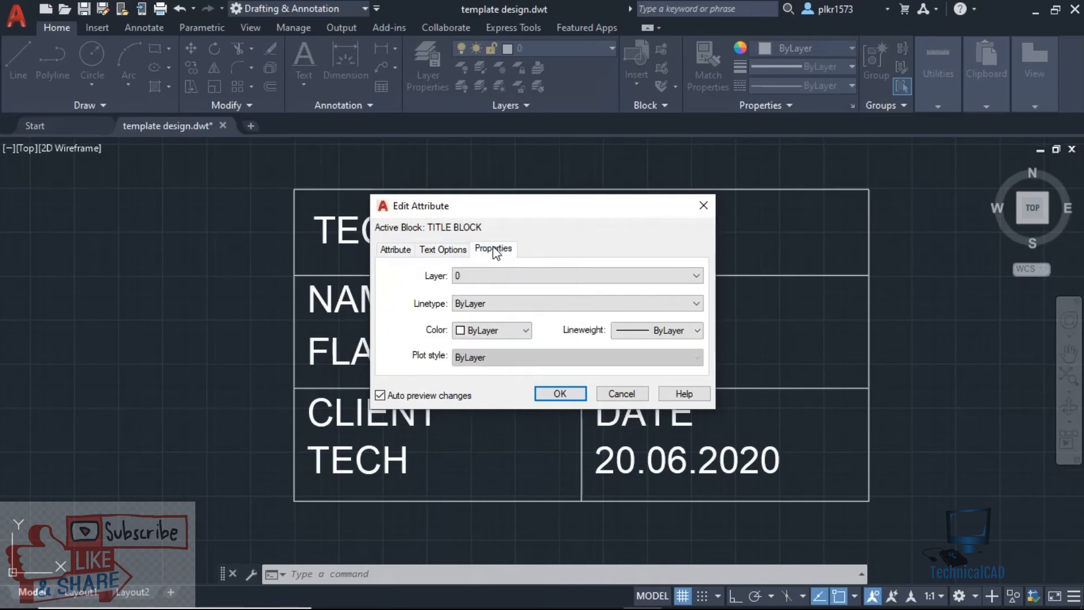
{"action": "left_click", "coordinate": [395, 250]}
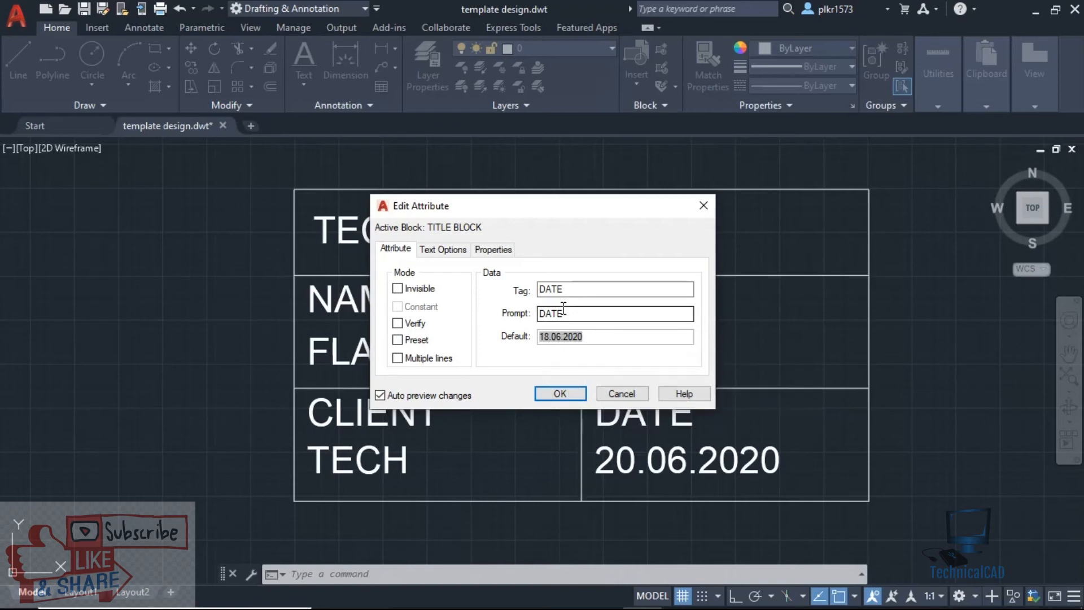
{"action": "left_click", "coordinate": [397, 289]}
{"action": "left_click", "coordinate": [559, 394]}
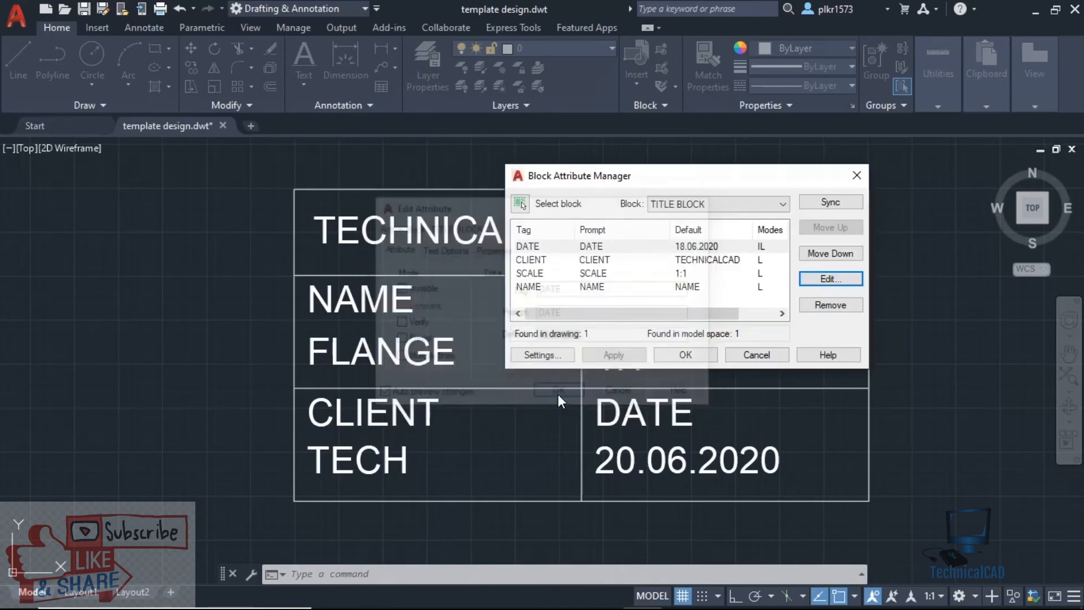
{"action": "left_click", "coordinate": [627, 355]}
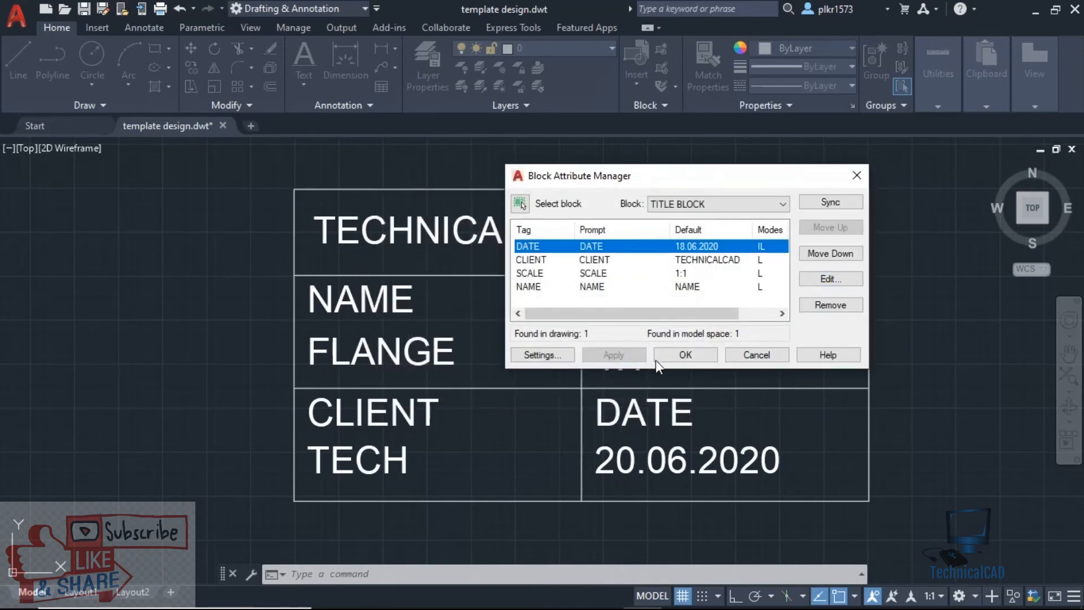
{"action": "left_click", "coordinate": [685, 354]}
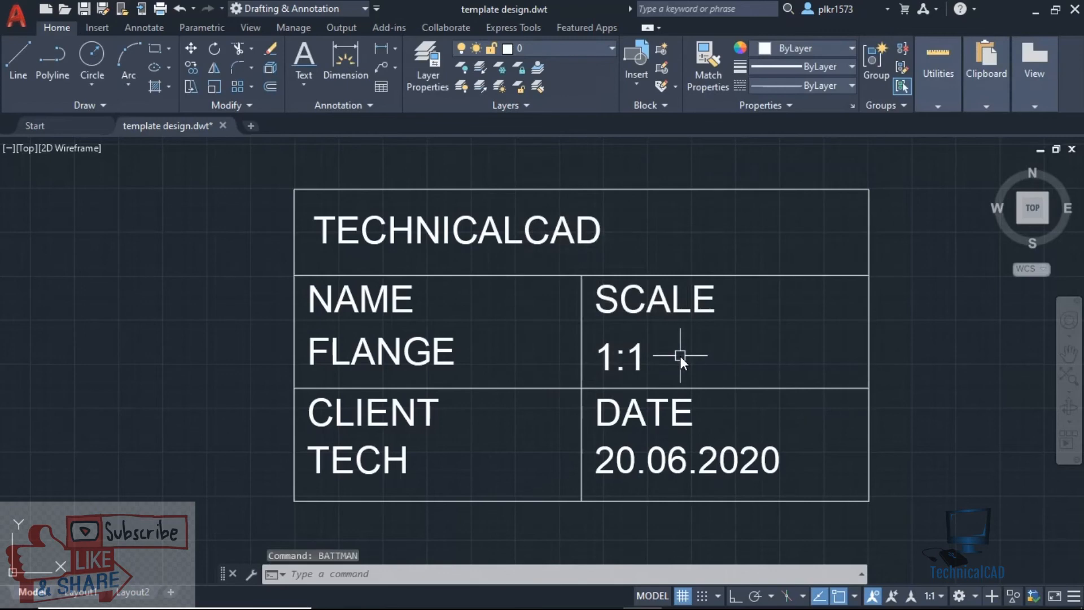
- Check the inserted title block's DATE attribute in the Enhanced Attribute Editor and close it
{"action": "double_click", "coordinate": [670, 463]}
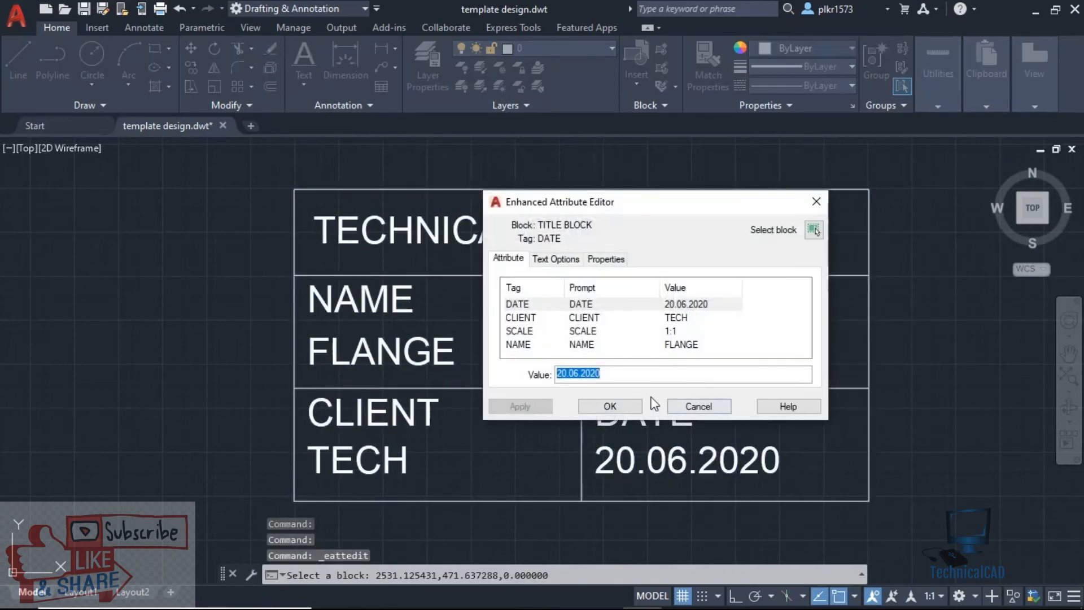
{"action": "left_click", "coordinate": [598, 310]}
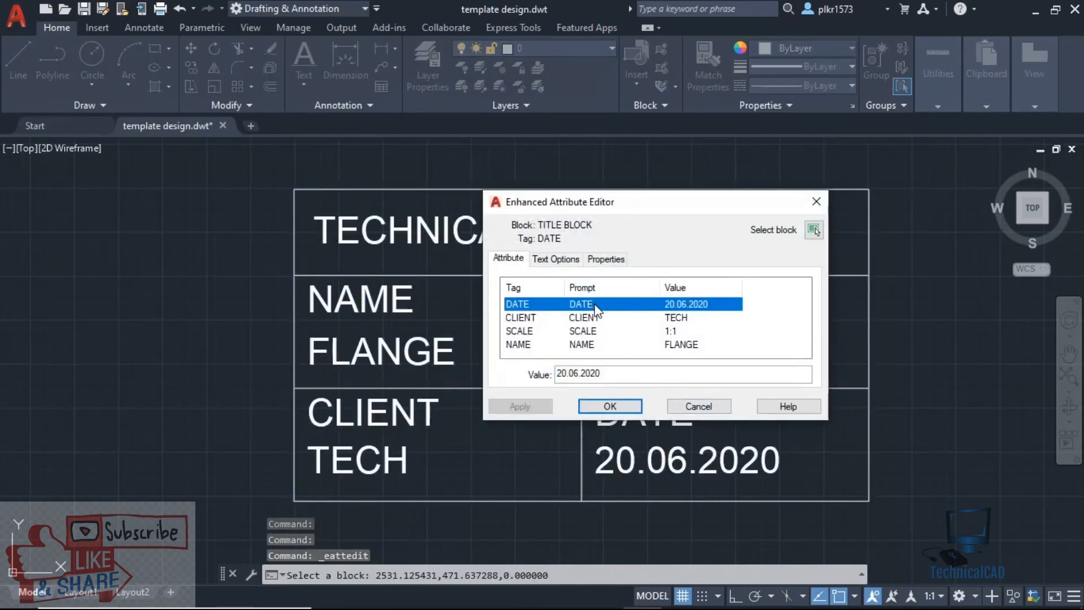
{"action": "left_click", "coordinate": [622, 407]}
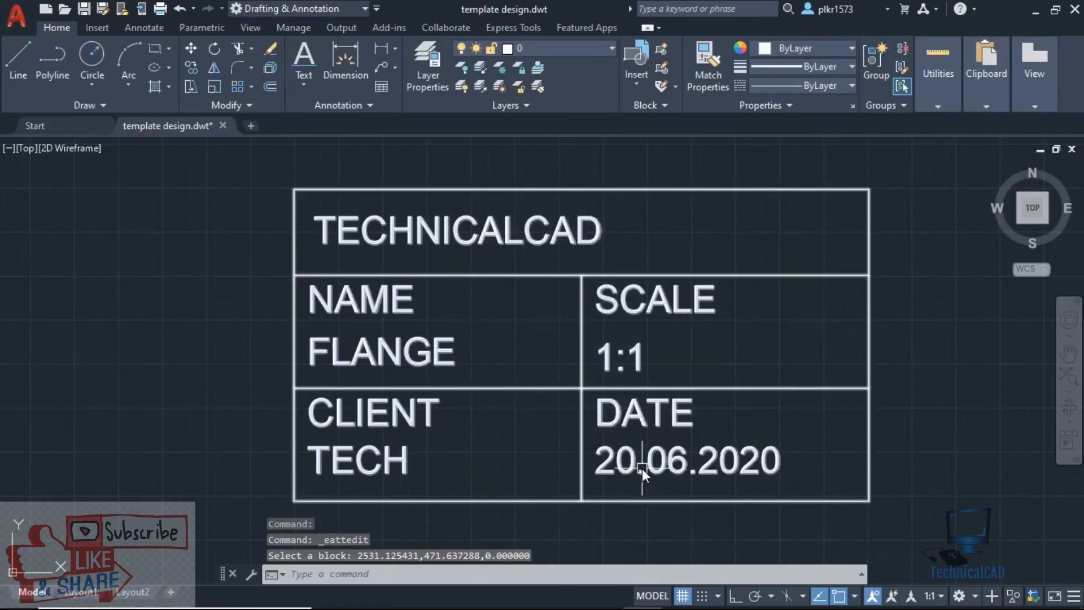
- Run ATTDISP and set the attribute visibility to Normal
{"action": "left_click", "coordinate": [648, 465]}
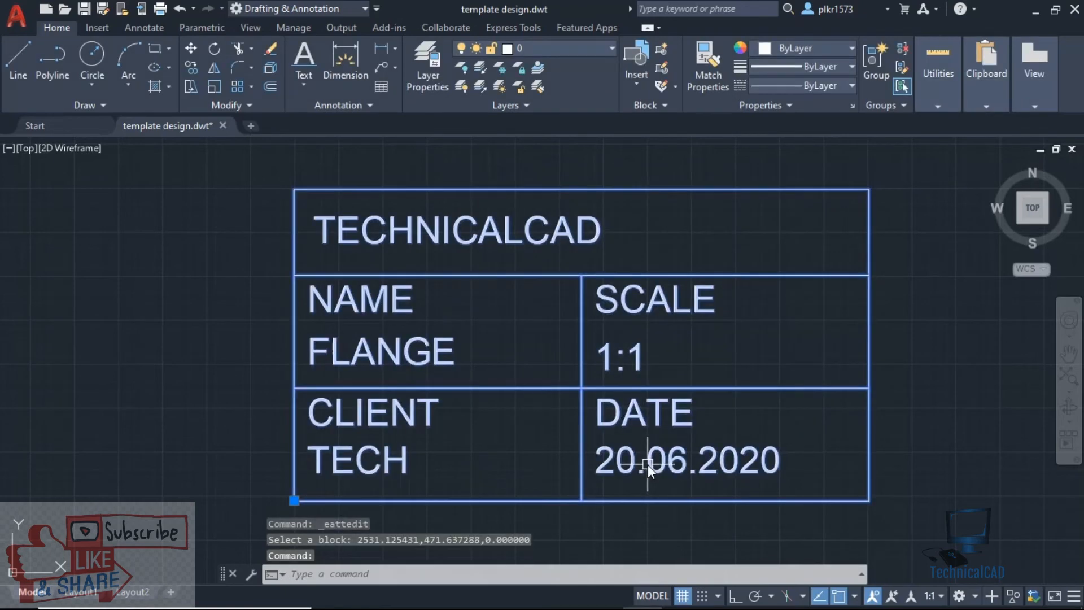
{"action": "type", "text": "ATTDISP"}
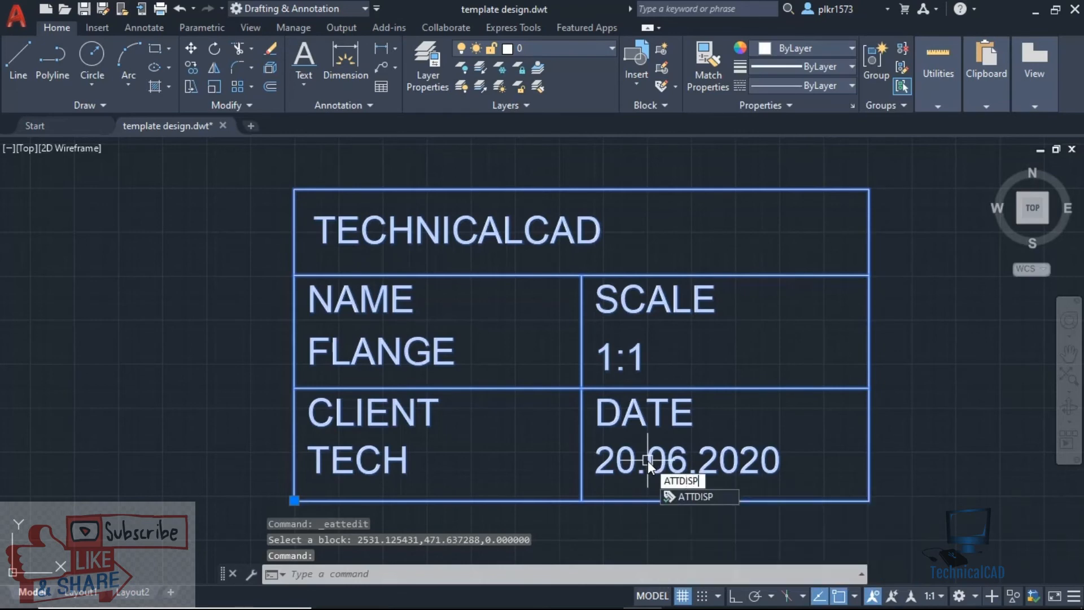
{"action": "key", "text": "Return"}
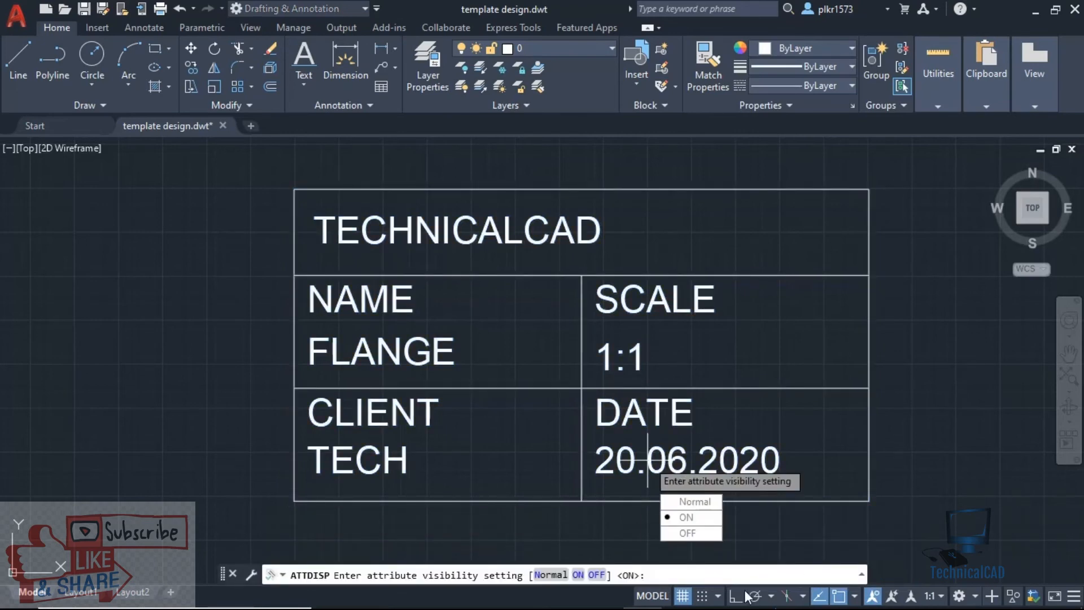
{"action": "left_click", "coordinate": [680, 502]}
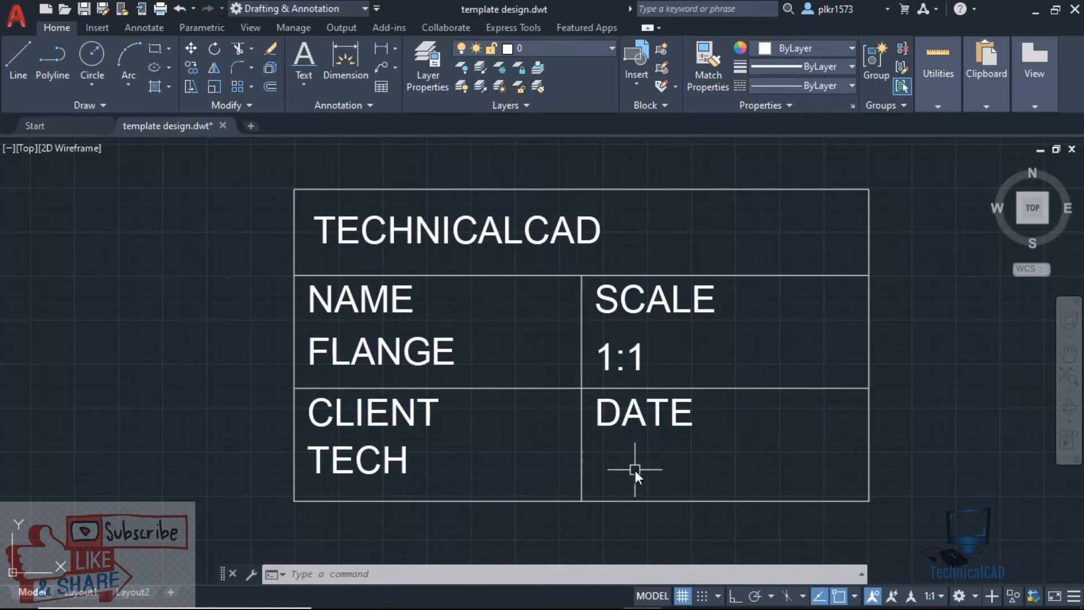
- In BATTMAN, turn off Invisible and turn on Verify for TITLE BLOCK's DATE attribute, apply, and check the inserted block's attribute values
{"action": "type", "text": "BATTMAN"}
{"action": "key", "text": "Return"}
{"action": "left_click", "coordinate": [531, 248]}
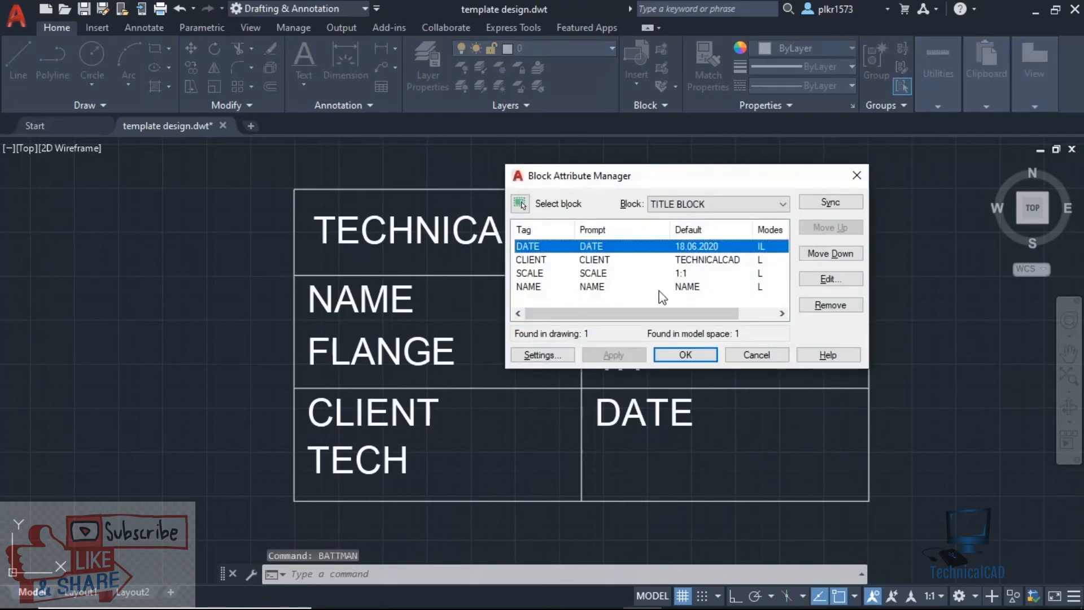
{"action": "left_click", "coordinate": [836, 279]}
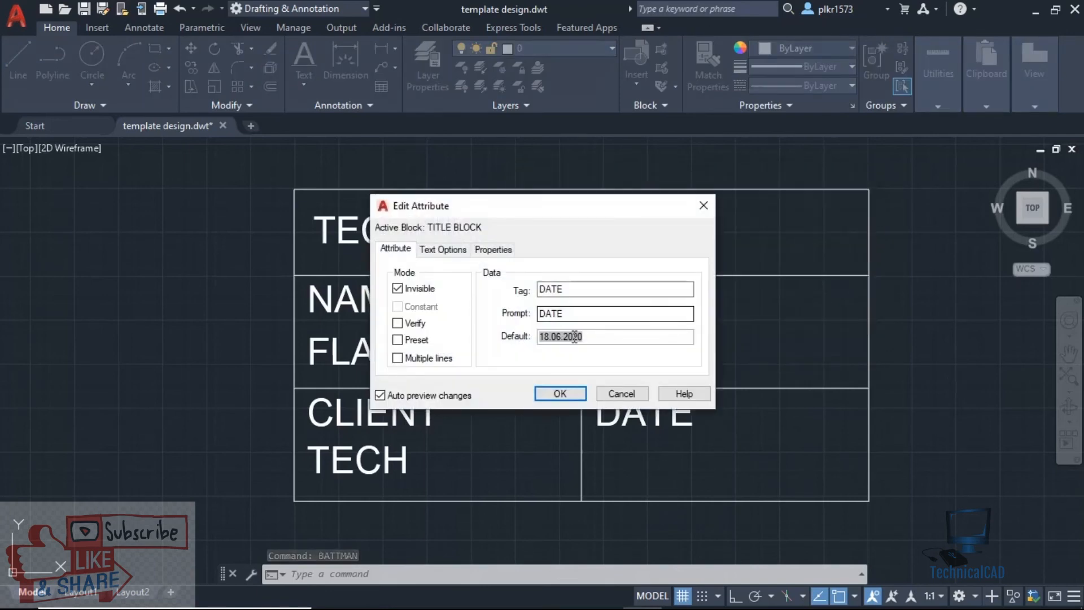
{"action": "left_click", "coordinate": [398, 288]}
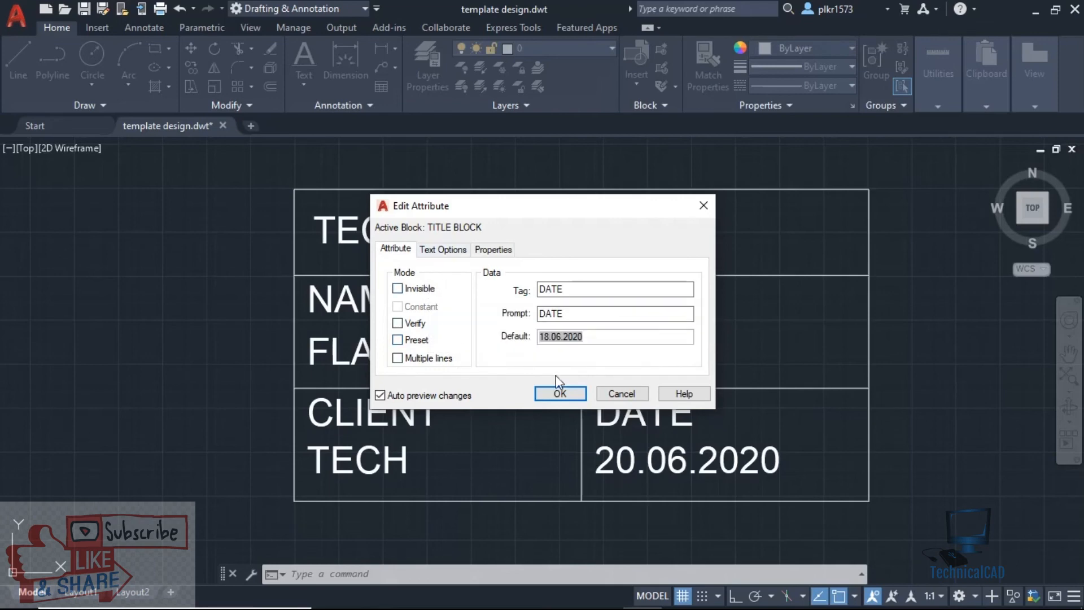
{"action": "left_click", "coordinate": [397, 323]}
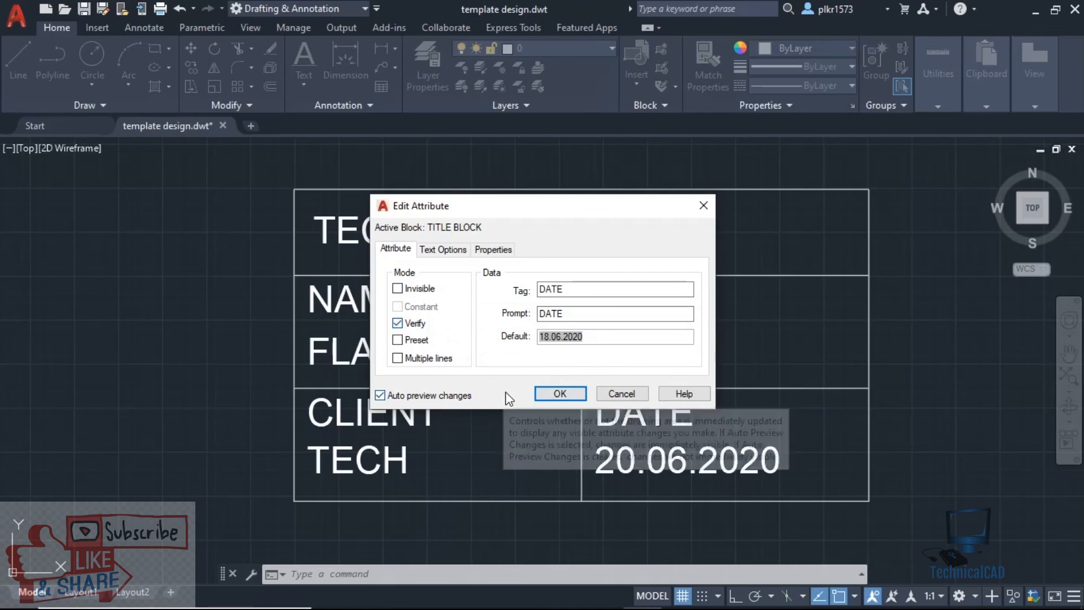
{"action": "left_click", "coordinate": [559, 394]}
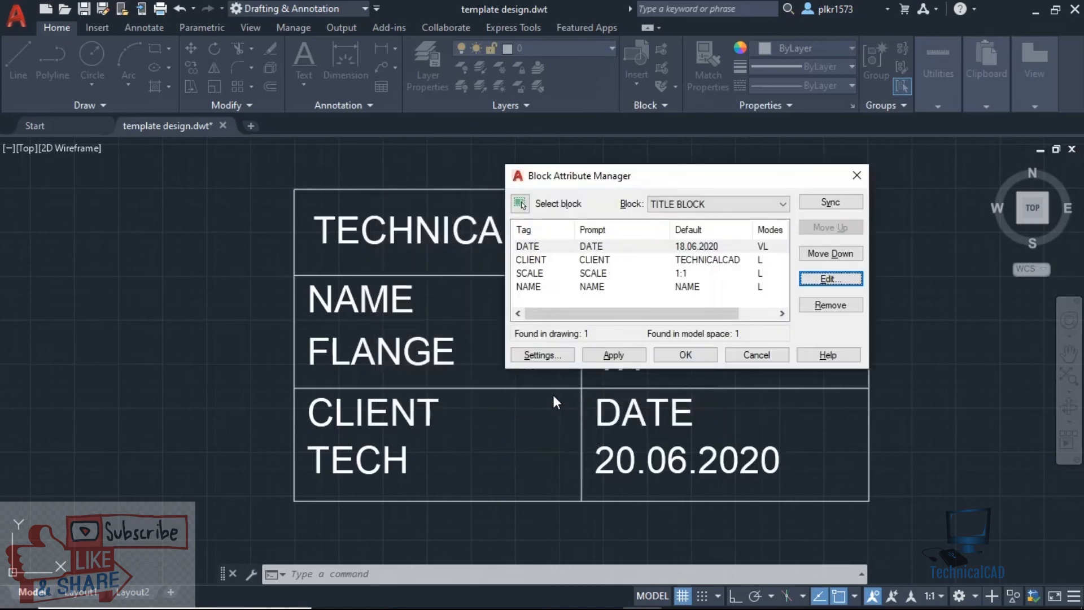
{"action": "left_click", "coordinate": [615, 356]}
{"action": "left_click", "coordinate": [671, 356]}
{"action": "double_click", "coordinate": [673, 476]}
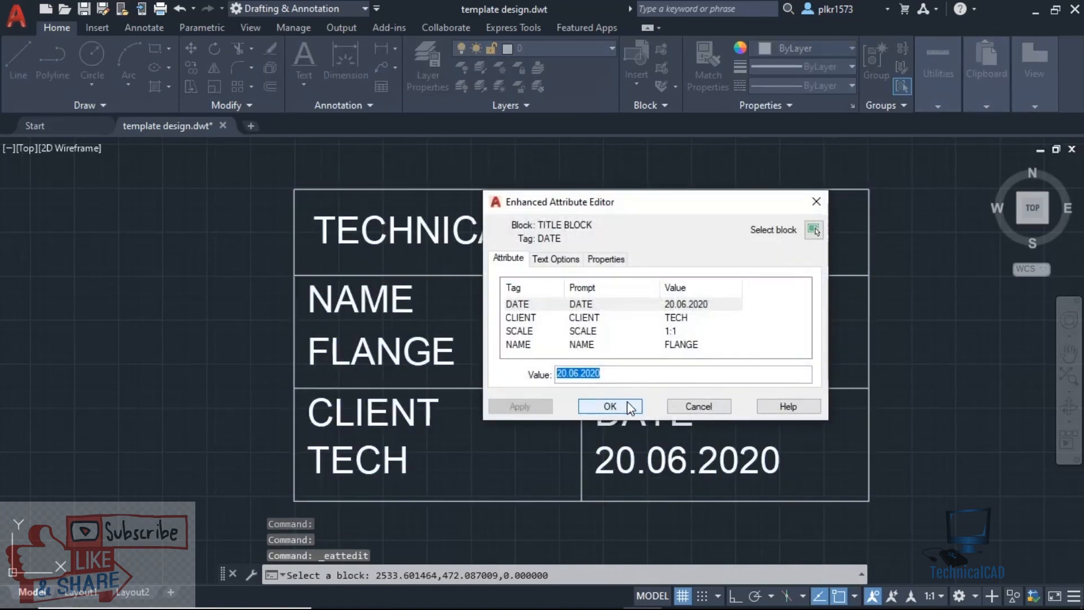
{"action": "left_click", "coordinate": [623, 409]}
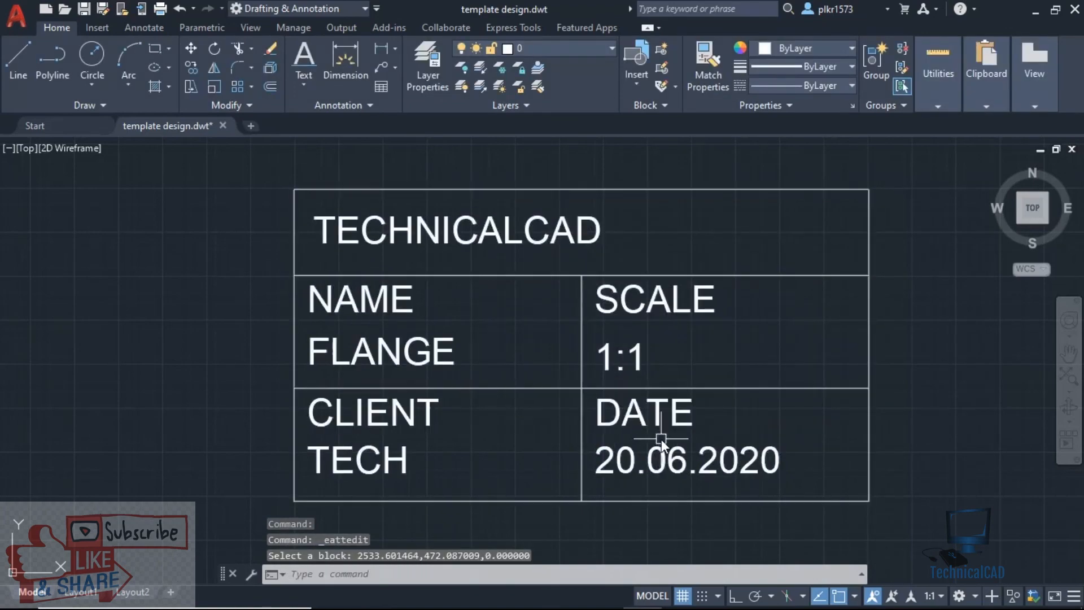
- Insert a second TITLE BLOCK in the empty space left of the existing one, accepting the default attribute values
{"action": "scroll", "coordinate": [508, 392], "scroll_direction": "down", "scroll_amount": 4}
{"action": "middle_click_drag", "start_coordinate": [520, 378], "coordinate": [677, 367]}
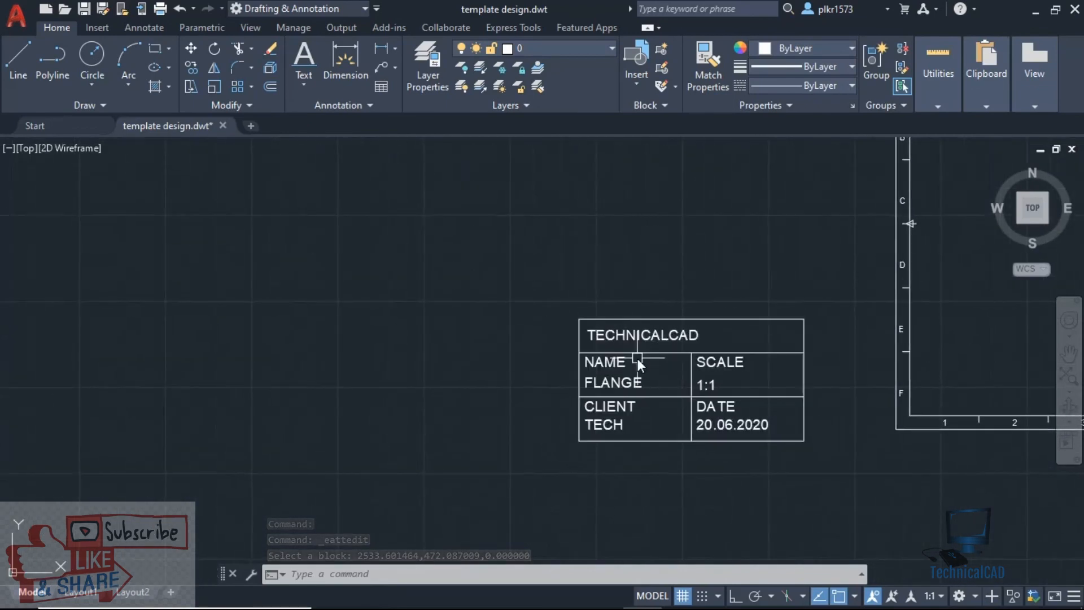
{"action": "scroll", "coordinate": [635, 402], "scroll_direction": "up", "scroll_amount": 3}
{"action": "scroll", "coordinate": [667, 361], "scroll_direction": "down", "scroll_amount": 3}
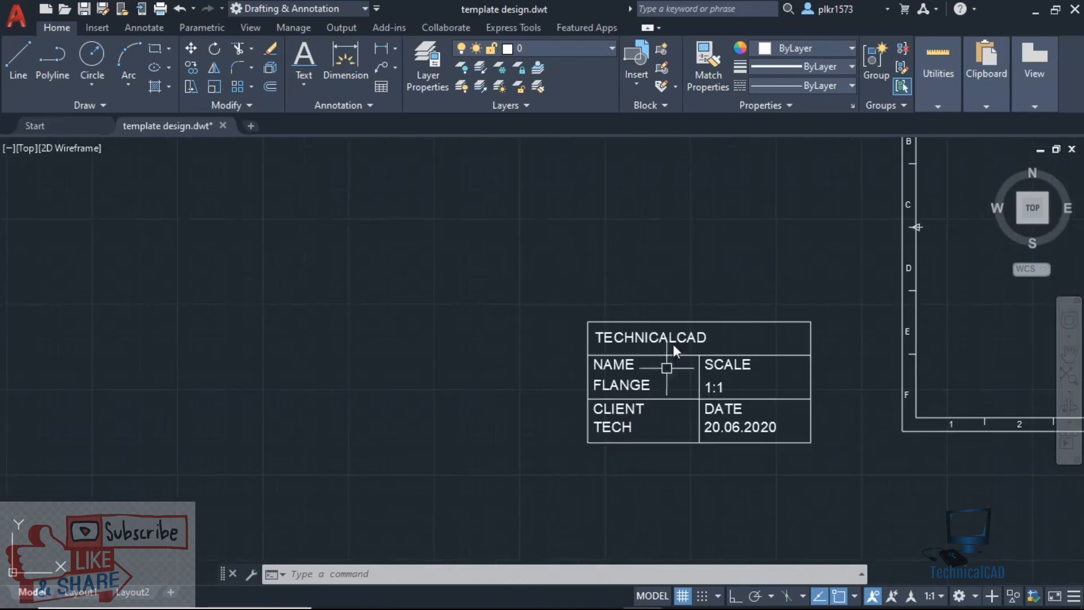
{"action": "left_click", "coordinate": [633, 85]}
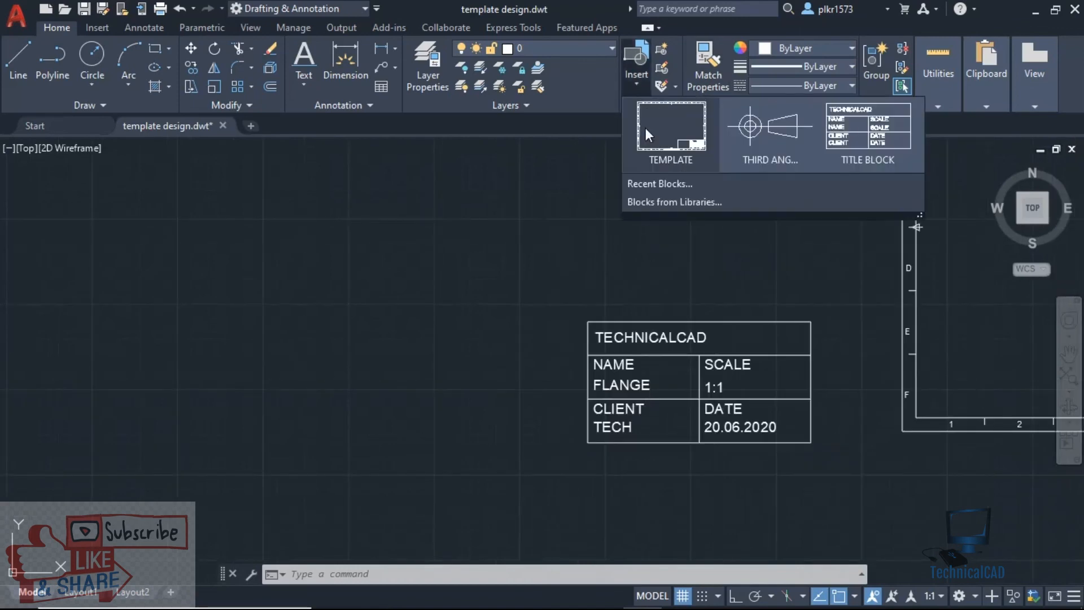
{"action": "left_click", "coordinate": [861, 148]}
{"action": "left_click", "coordinate": [235, 429]}
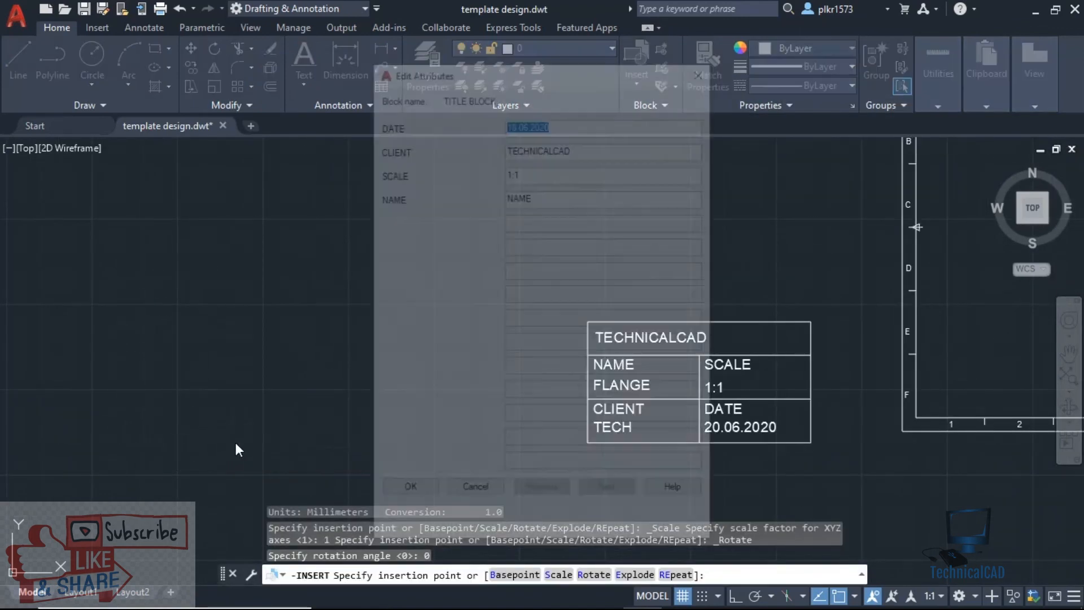
{"action": "left_click", "coordinate": [417, 498]}
- Check the DATE attribute of the newly inserted title block in the Enhanced Attribute Editor and close it
{"action": "scroll", "coordinate": [372, 417], "scroll_direction": "up", "scroll_amount": 4}
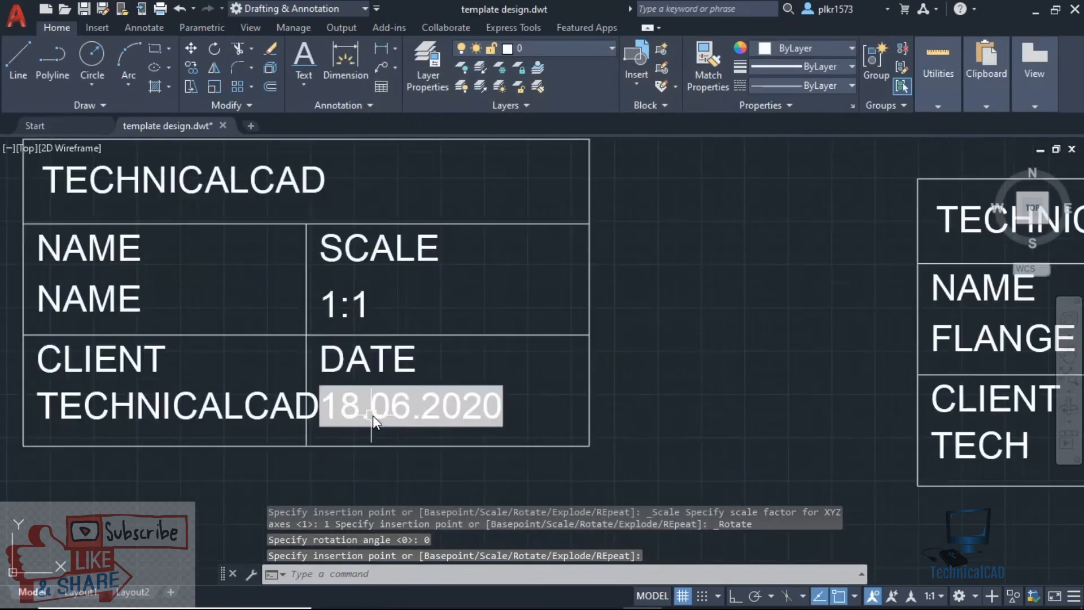
{"action": "scroll", "coordinate": [371, 390], "scroll_direction": "down", "scroll_amount": 5}
{"action": "scroll", "coordinate": [372, 390], "scroll_direction": "up", "scroll_amount": 2}
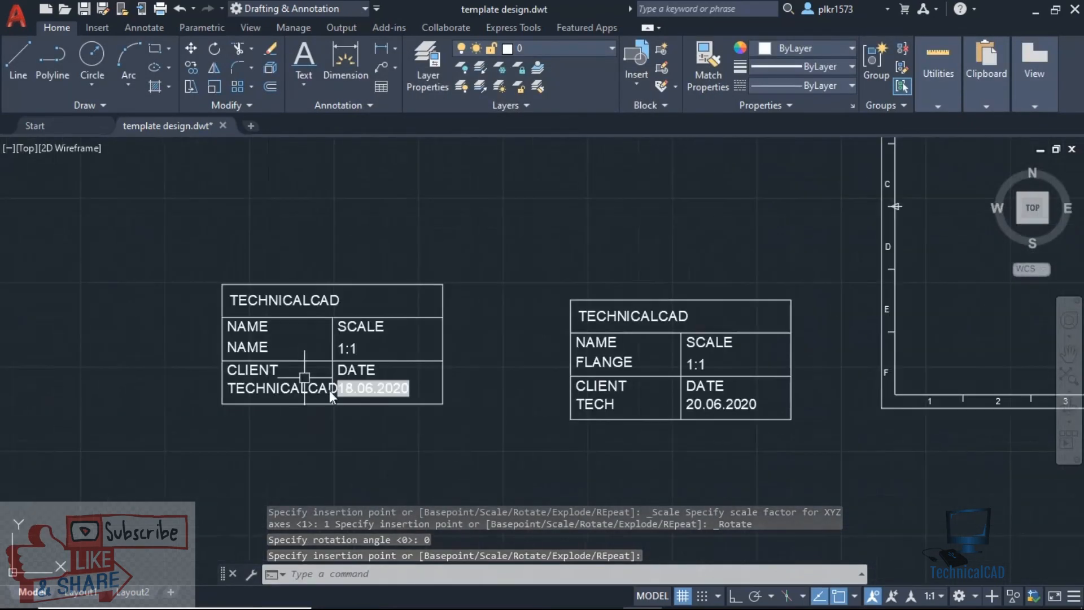
{"action": "scroll", "coordinate": [373, 390], "scroll_direction": "up", "scroll_amount": 4}
{"action": "double_click", "coordinate": [395, 388]}
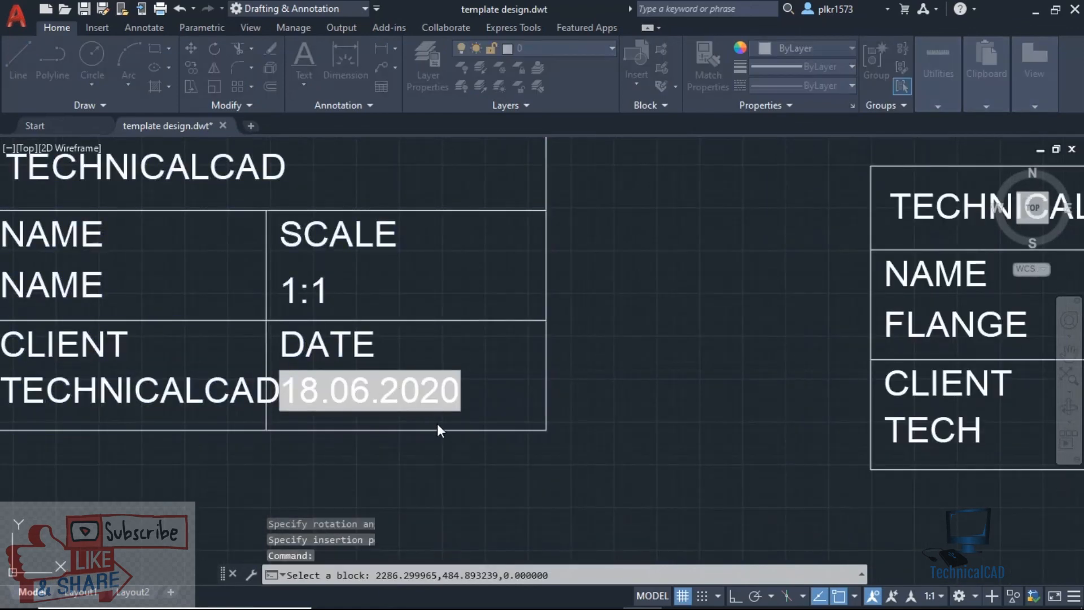
{"action": "left_click", "coordinate": [597, 408]}
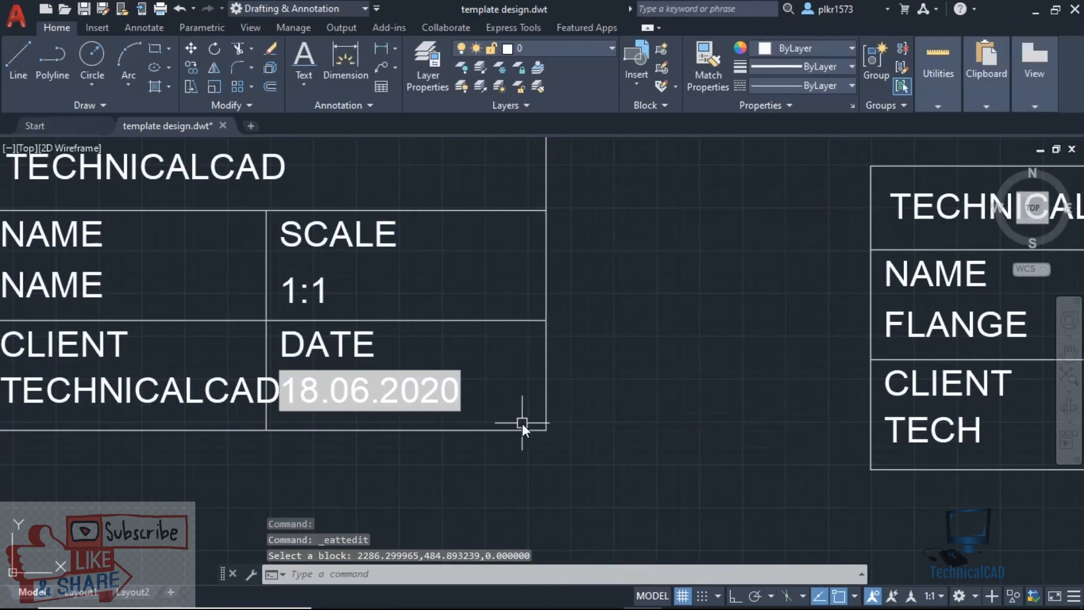
- Compare how the DATE value is displayed in the original title block and in the newly inserted one
{"action": "scroll", "coordinate": [522, 429], "scroll_direction": "down", "scroll_amount": 3}
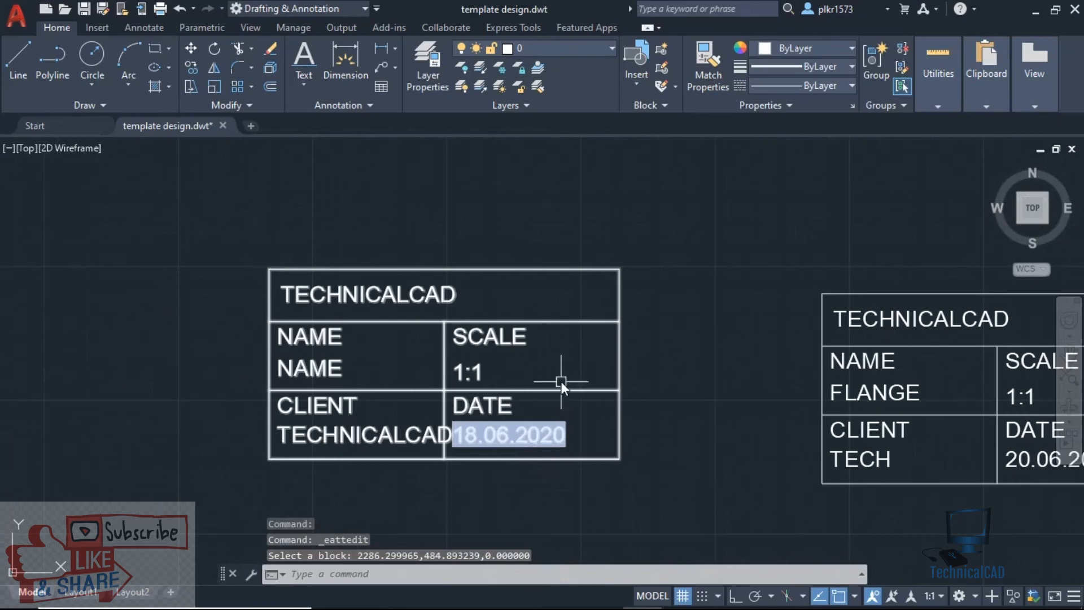
{"action": "middle_click_drag", "start_coordinate": [547, 408], "coordinate": [268, 378]}
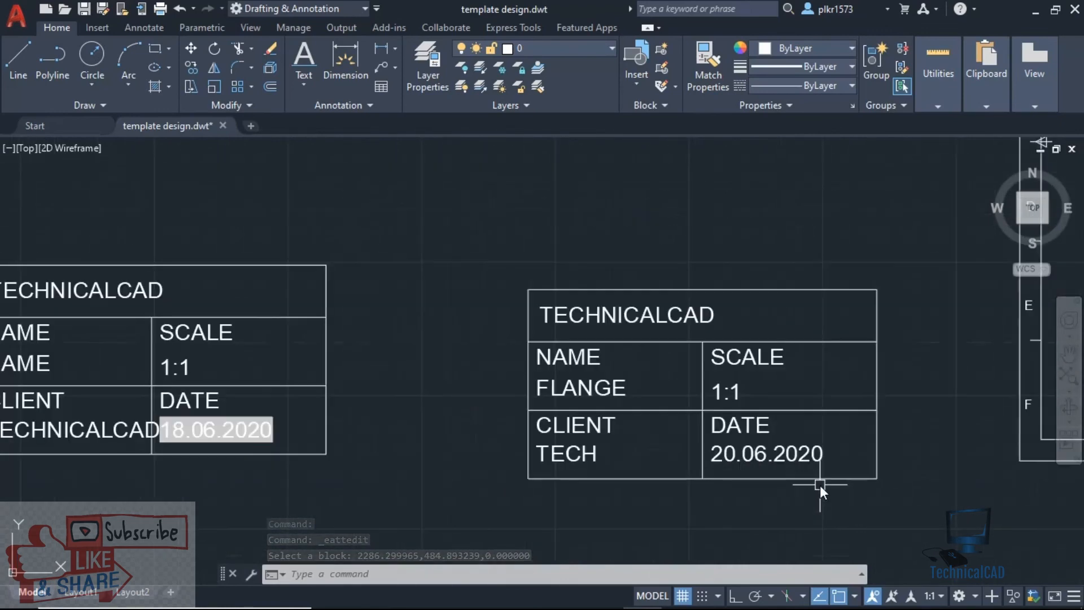
{"action": "scroll", "coordinate": [821, 479], "scroll_direction": "up", "scroll_amount": 4}
{"action": "scroll", "coordinate": [821, 477], "scroll_direction": "down", "scroll_amount": 6}
{"action": "scroll", "coordinate": [800, 455], "scroll_direction": "up", "scroll_amount": 2}
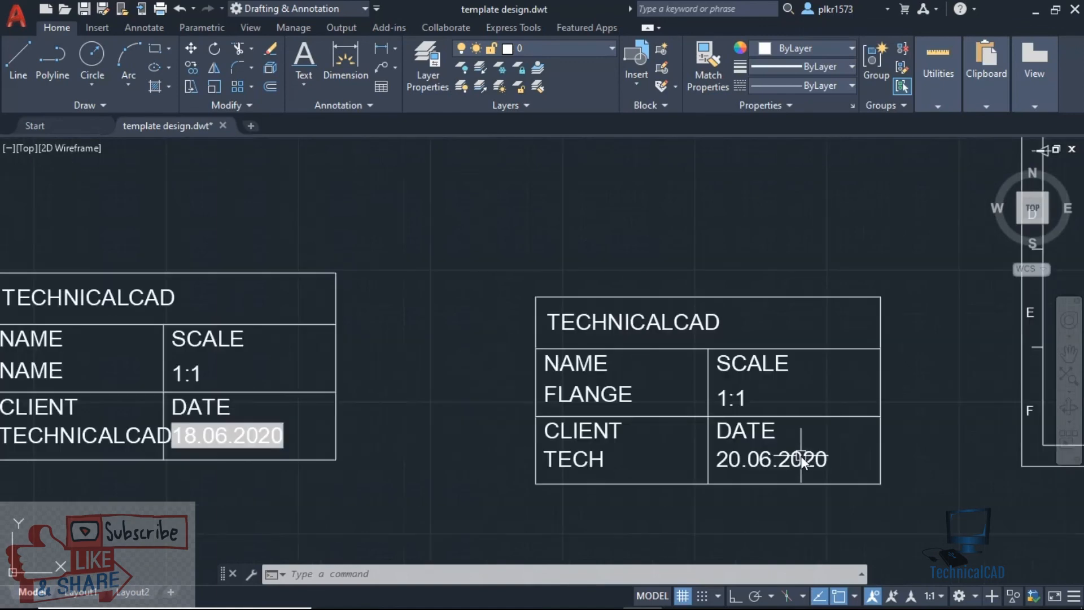
{"action": "scroll", "coordinate": [781, 434], "scroll_direction": "down", "scroll_amount": 2}
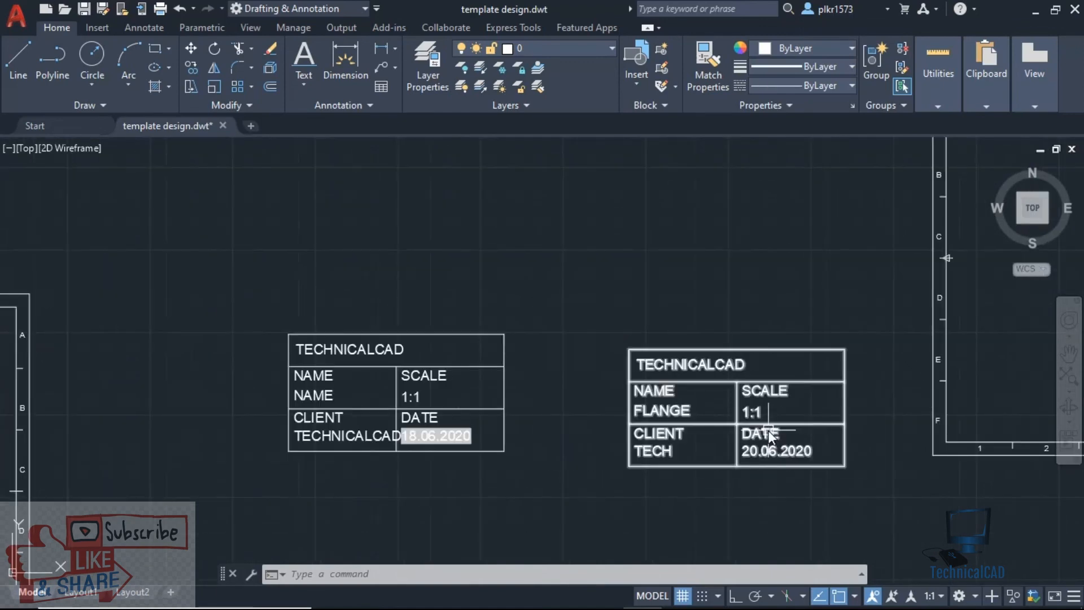
{"action": "scroll", "coordinate": [768, 431], "scroll_direction": "up", "scroll_amount": 2}
{"action": "middle_click_drag", "start_coordinate": [768, 399], "coordinate": [839, 351]}
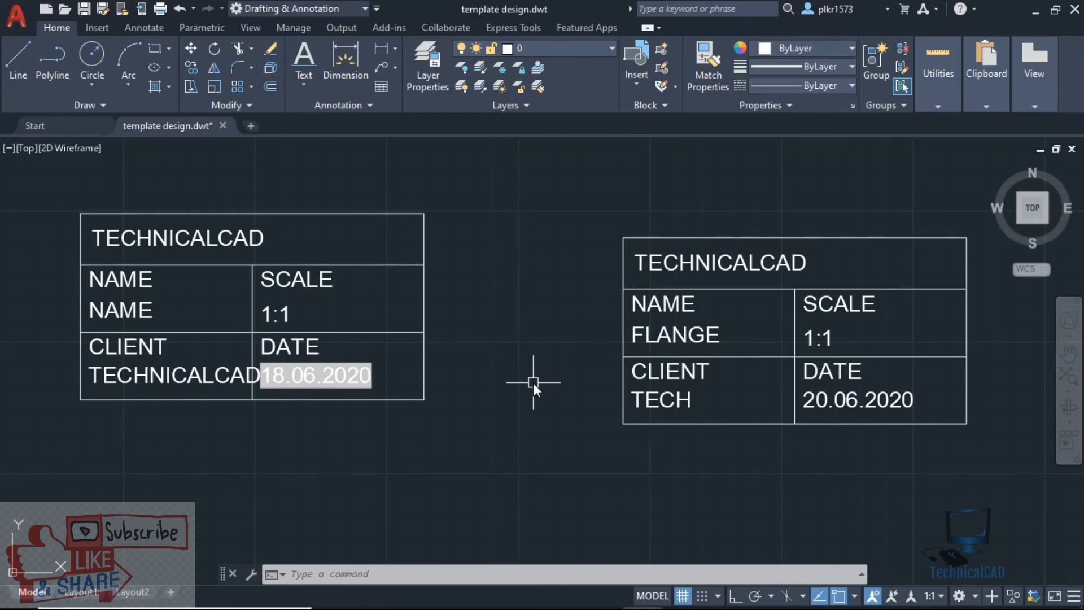
{"action": "key", "text": "Return"}
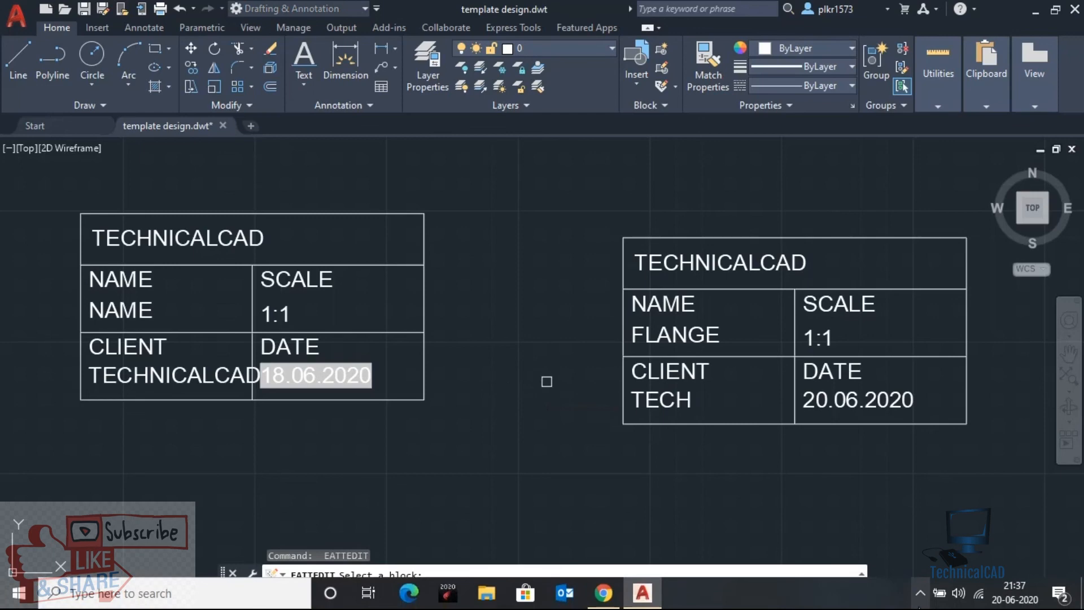
{"action": "left_click", "coordinate": [919, 598]}
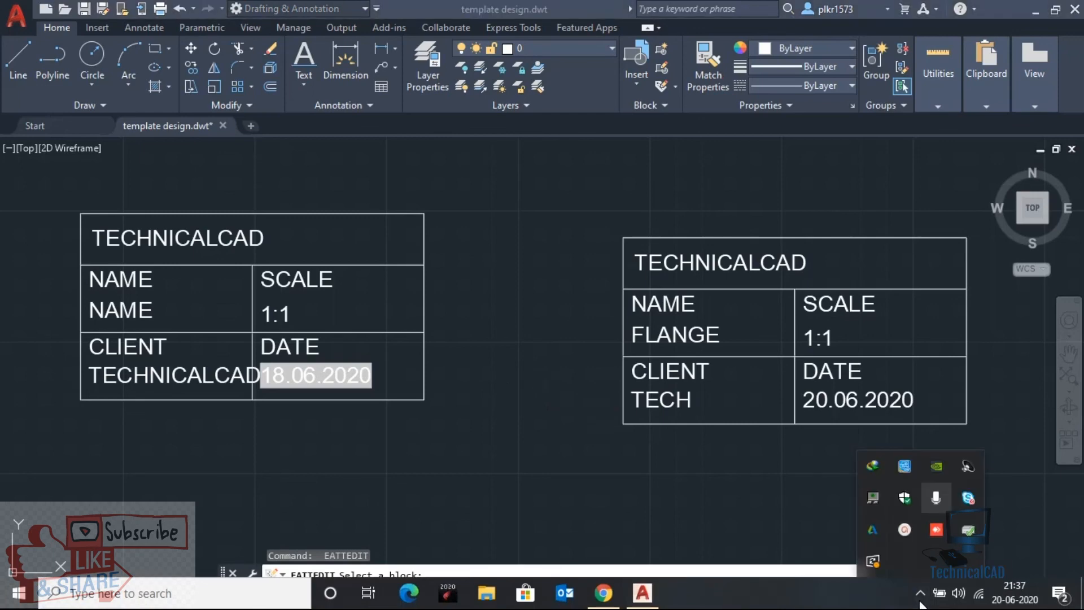
{"action": "left_click", "coordinate": [904, 533]}
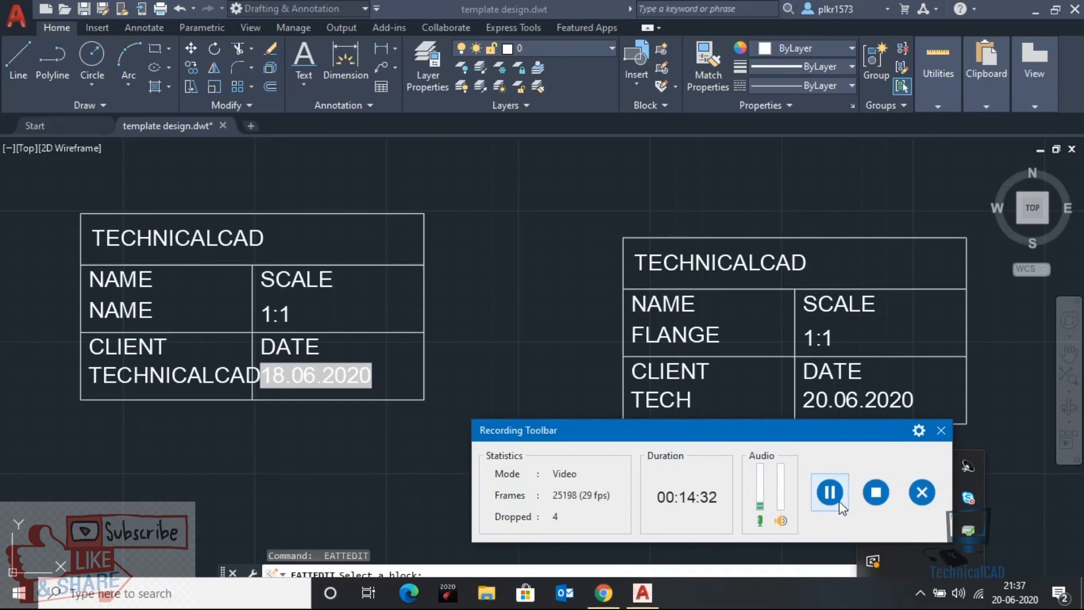